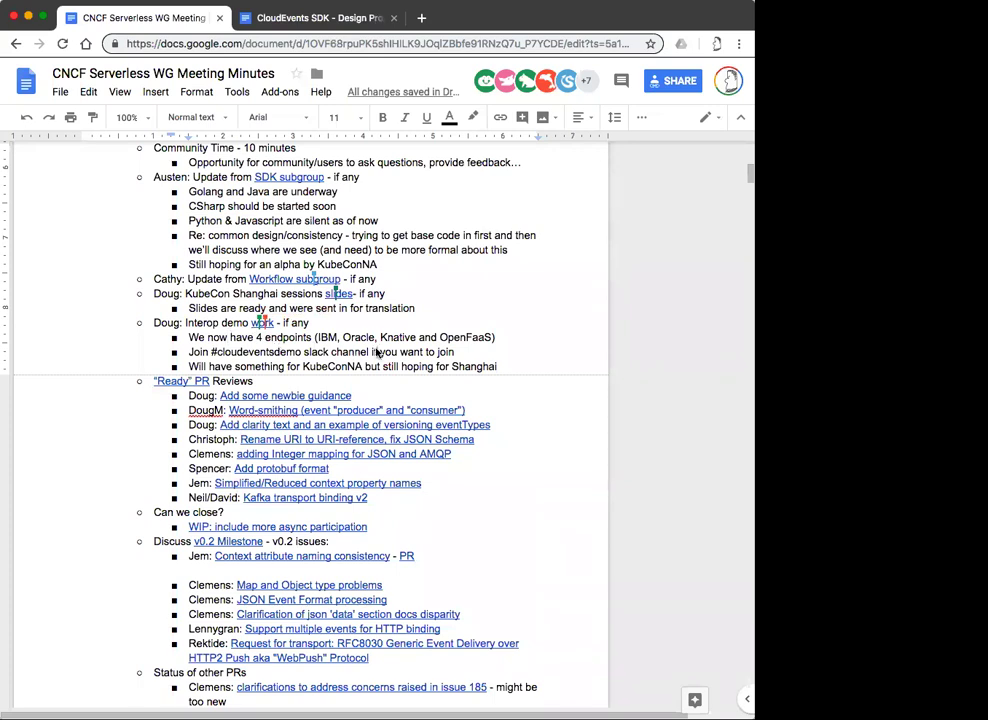
# Open the "Add some newbie guidance" pull request from the minutes, close the CloudEvents SDK tab, and review its conversation and README.md changes.
pyautogui.scroll(-2, 377, 352)
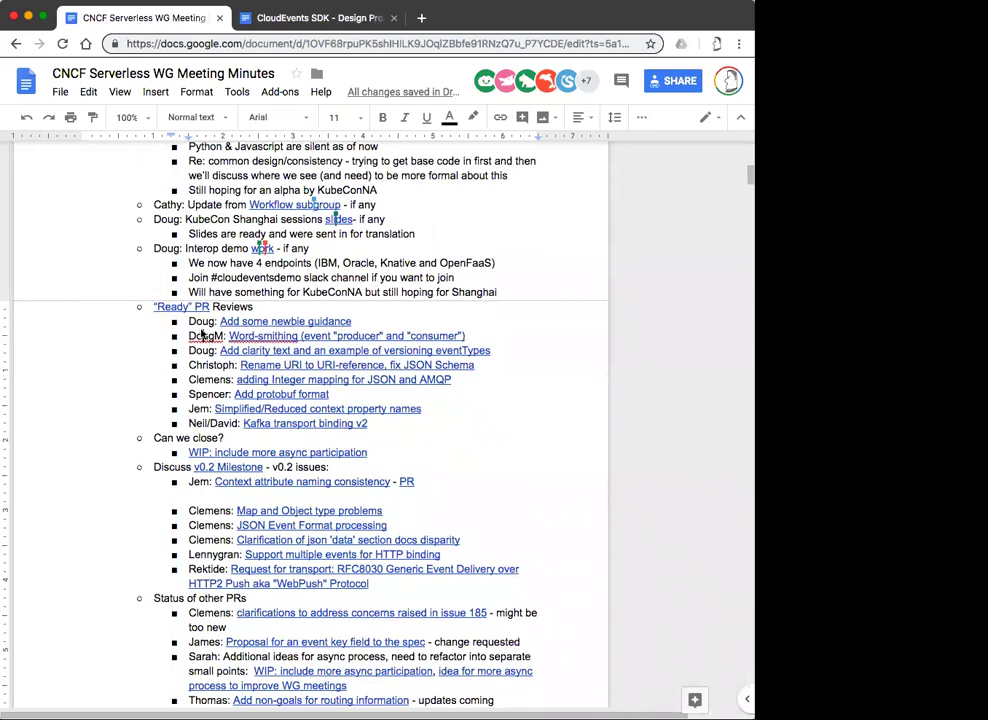
pyautogui.click(271, 322)
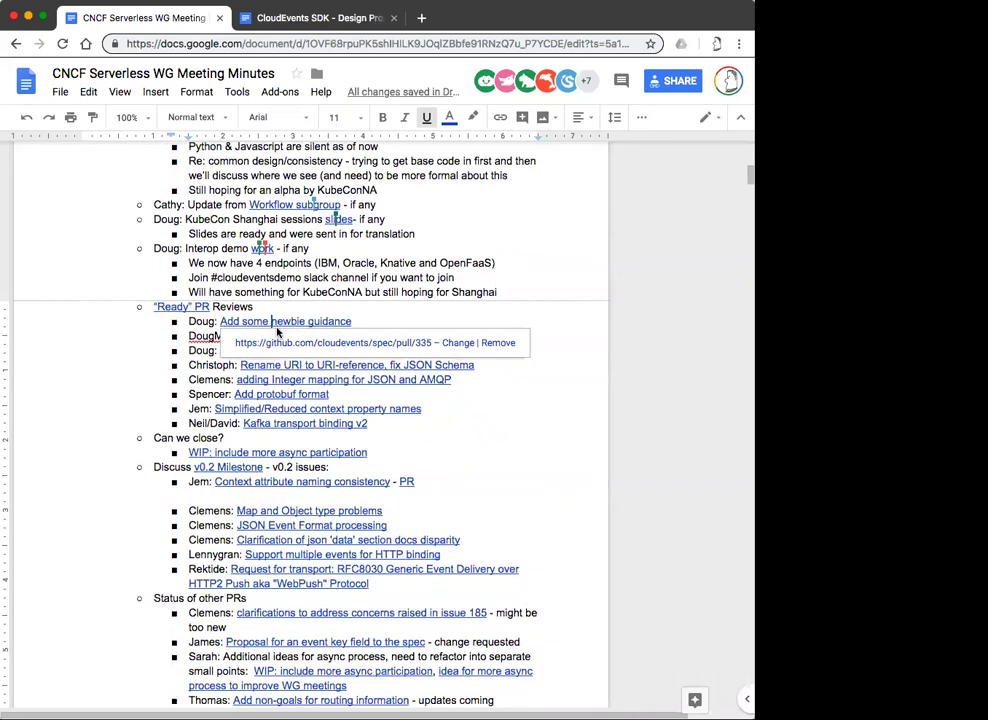
pyautogui.click(297, 342)
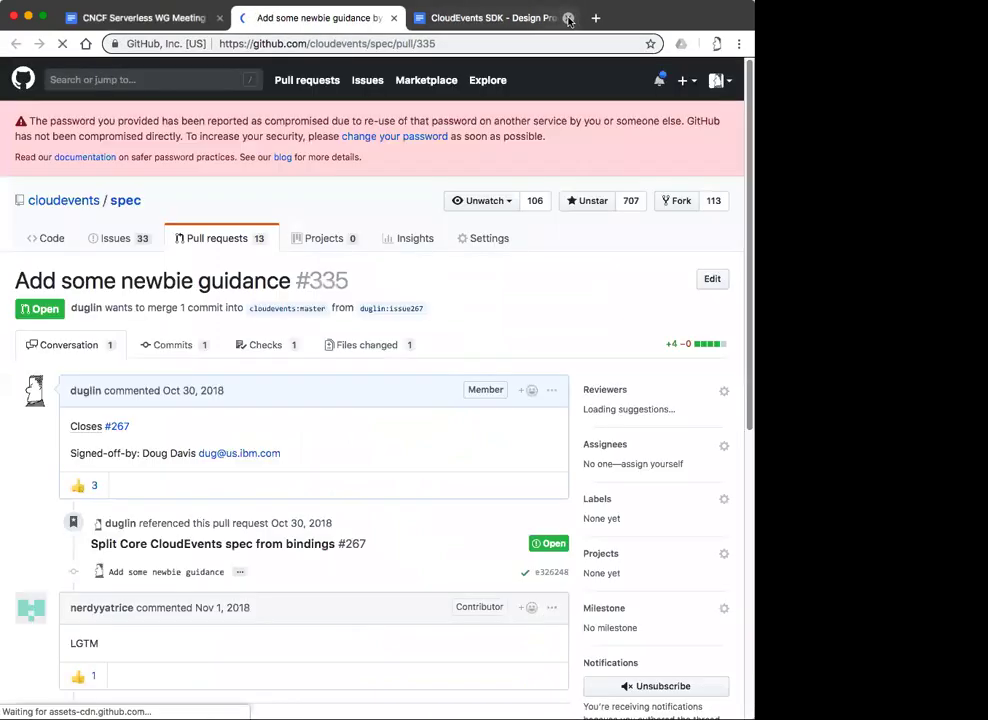
pyautogui.click(568, 19)
pyautogui.click(363, 346)
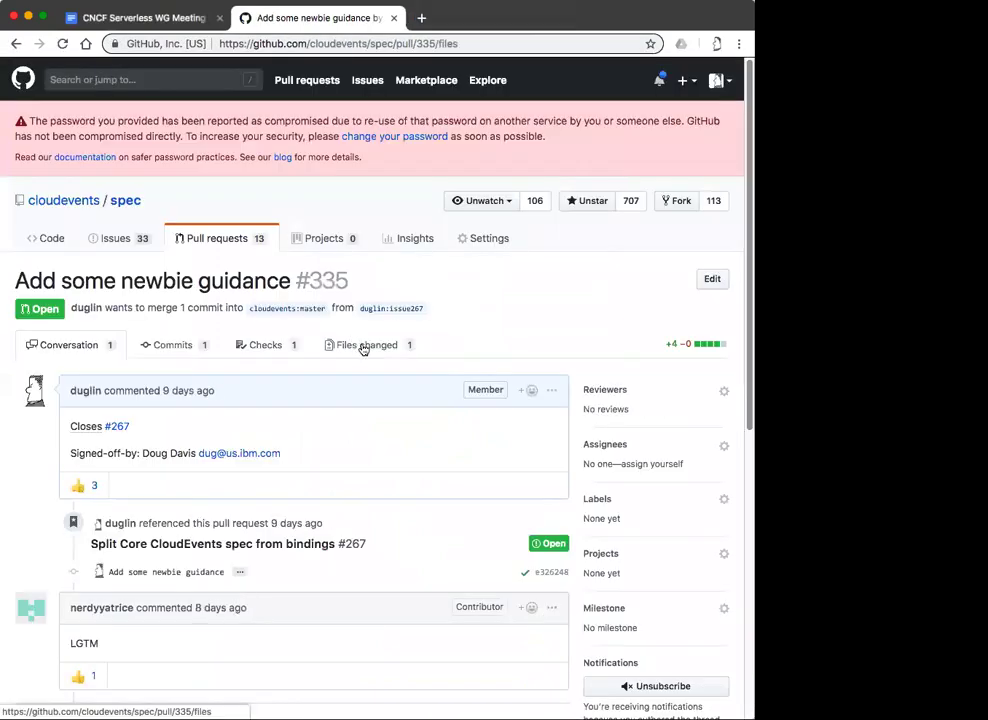
pyautogui.scroll(-2, 428, 403)
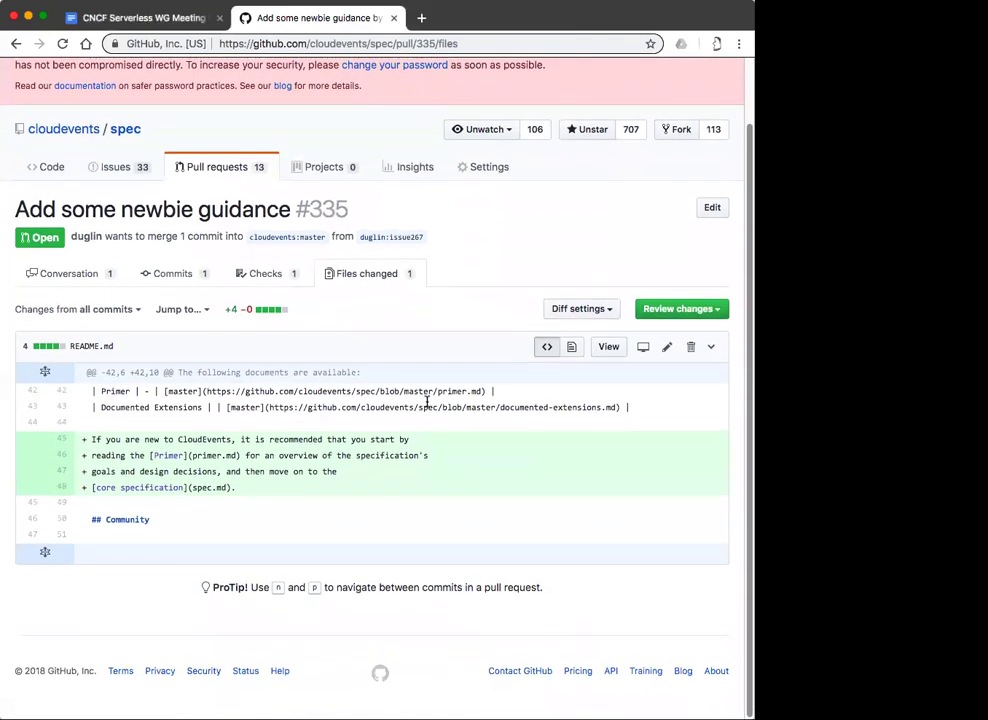
pyautogui.click(72, 274)
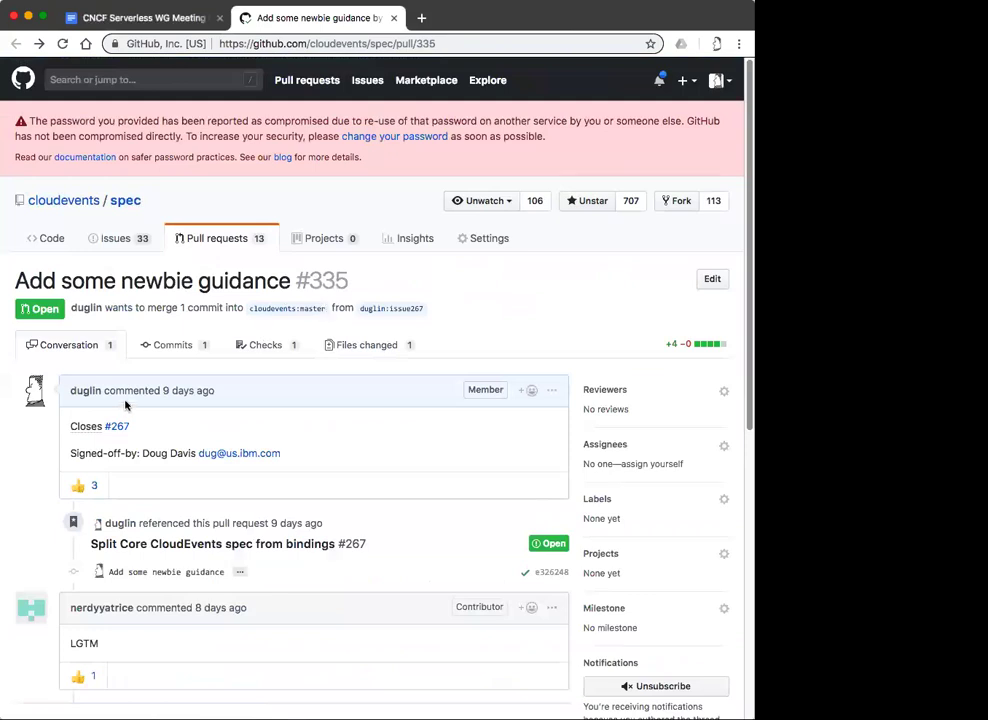
pyautogui.moveTo(117, 430)
pyautogui.click(375, 345)
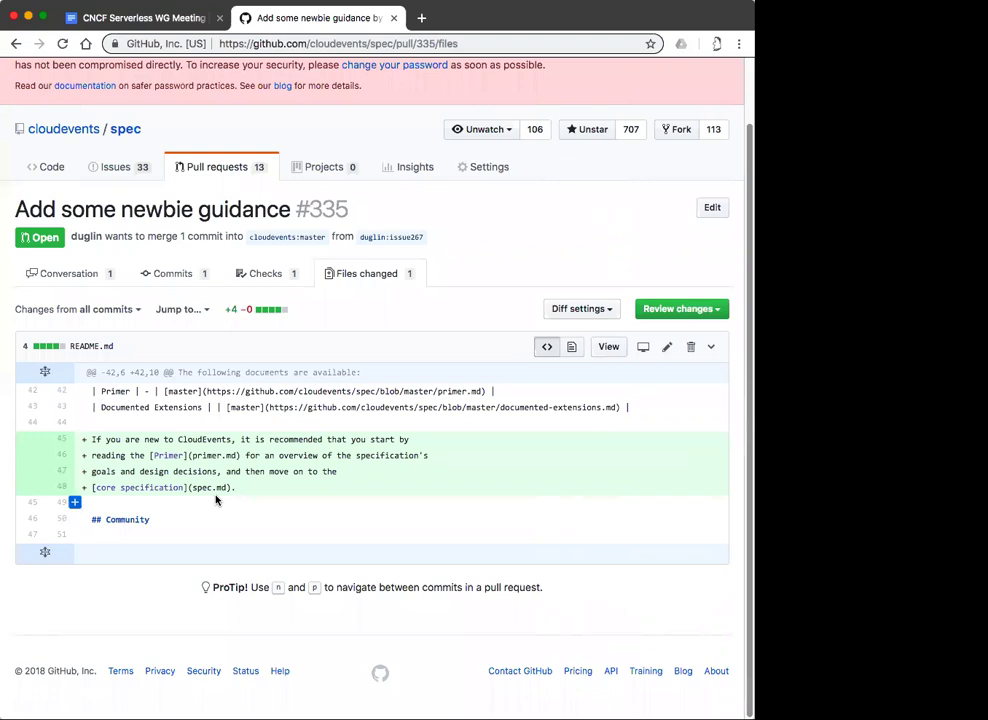
# Add "- Approved" after the "Add some newbie guidance" item in the meeting minutes document.
pyautogui.click(127, 20)
pyautogui.write('- Approved')
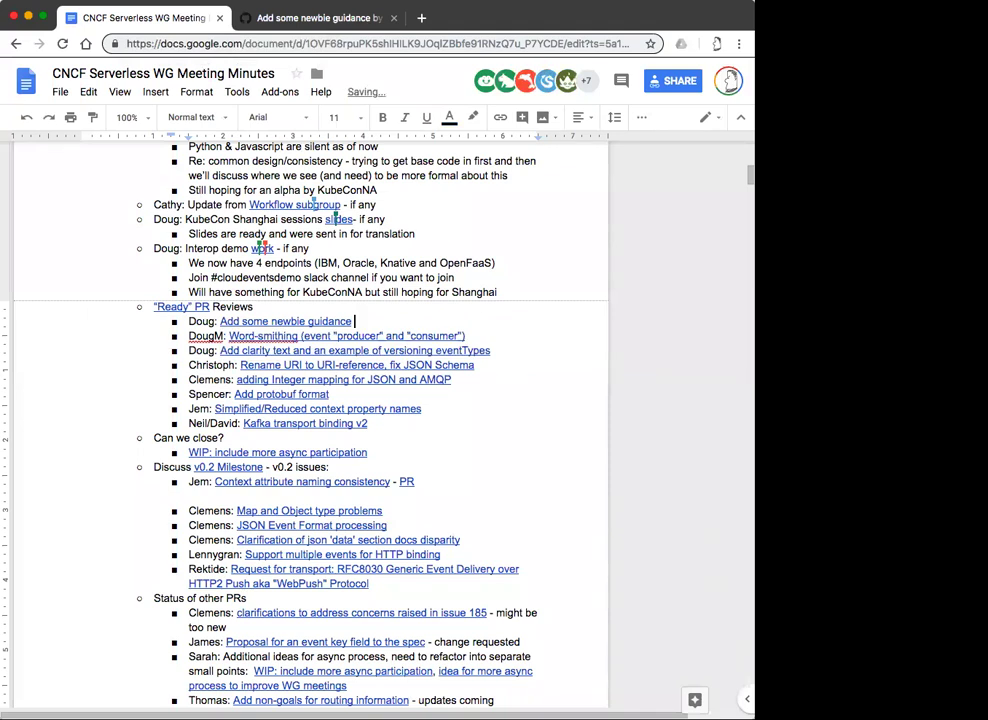
# Open the "Word-smithing (event "producer" and "consumer")" pull request linked in the minutes and show its changed files.
pyautogui.click(273, 336)
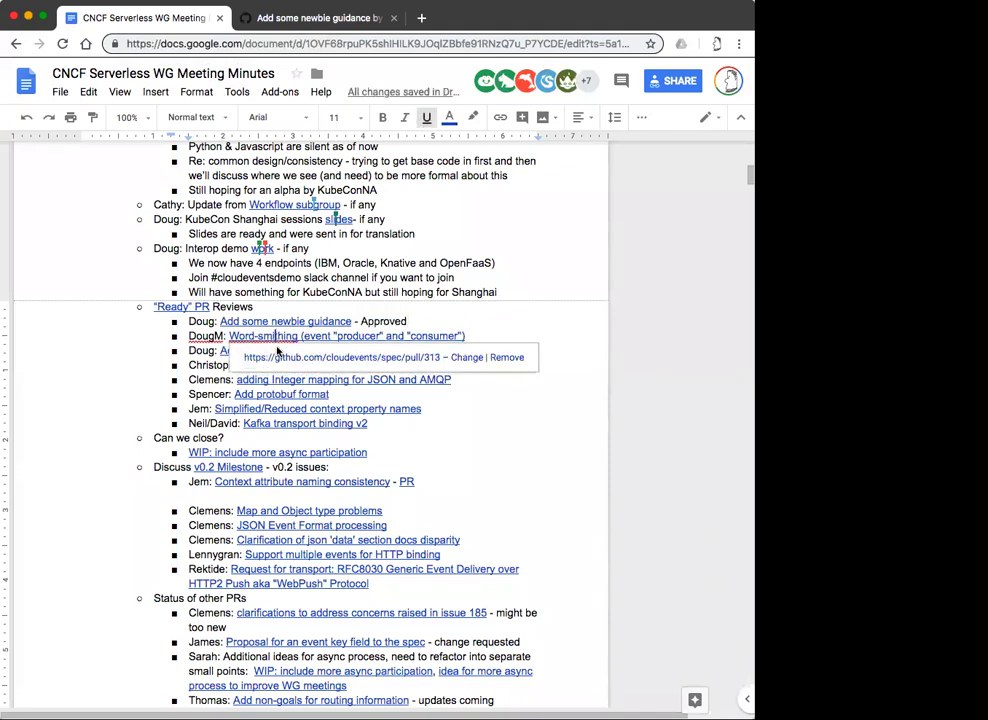
pyautogui.click(279, 361)
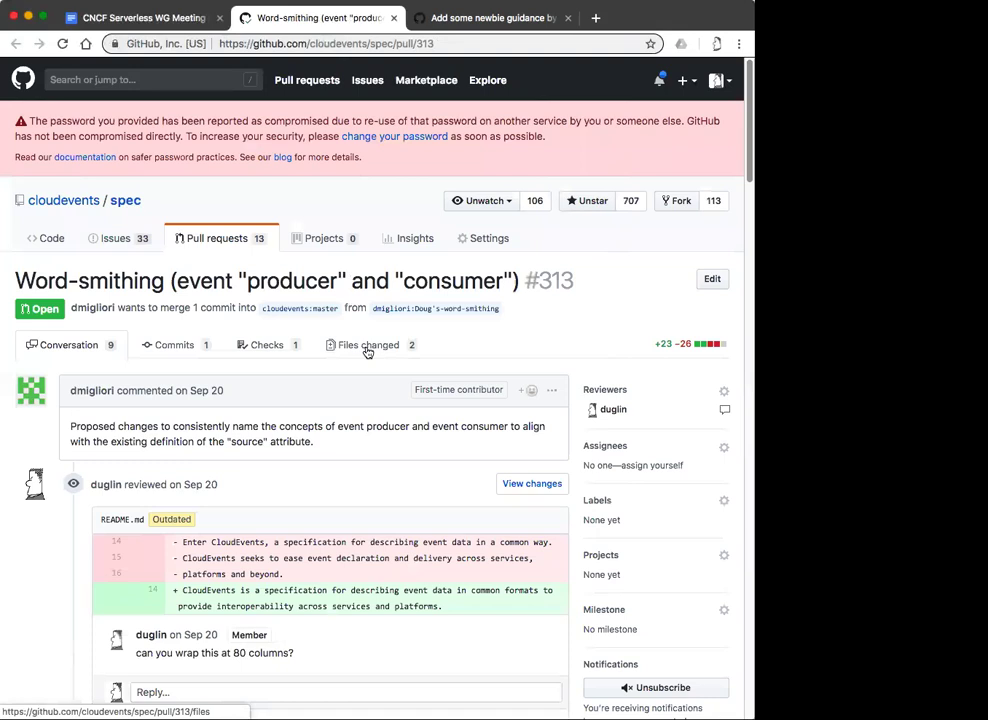
pyautogui.click(367, 351)
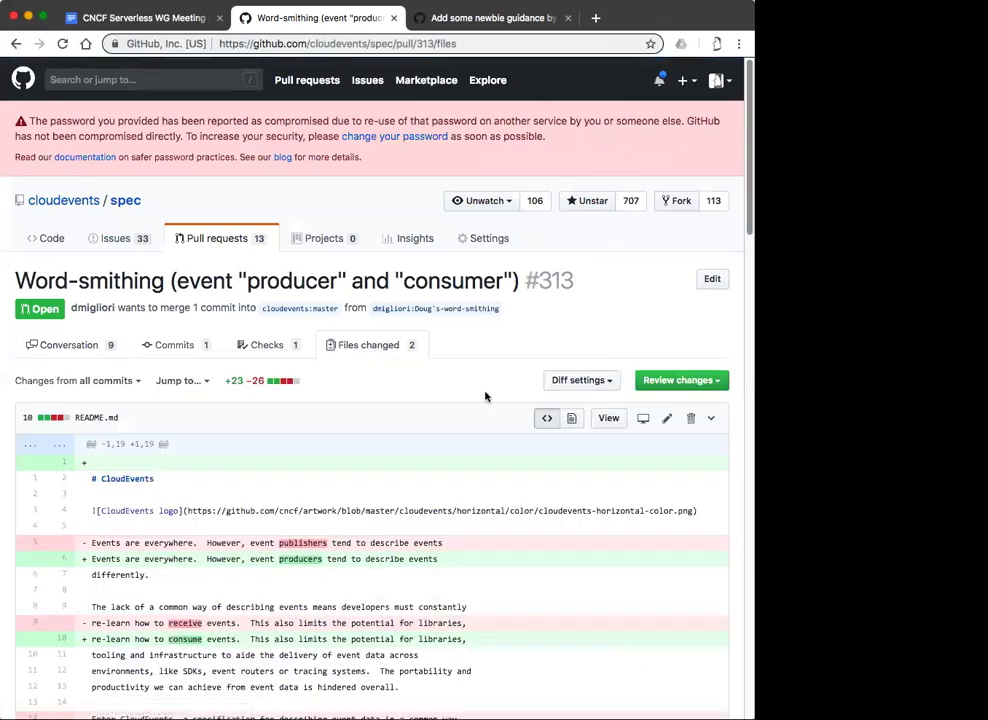
# Read through the word-smithing pull request's wording changes in README.md and spec.md.
pyautogui.scroll(-2, 482, 392)
pyautogui.scroll(-1, 500, 365)
pyautogui.scroll(-1, 500, 368)
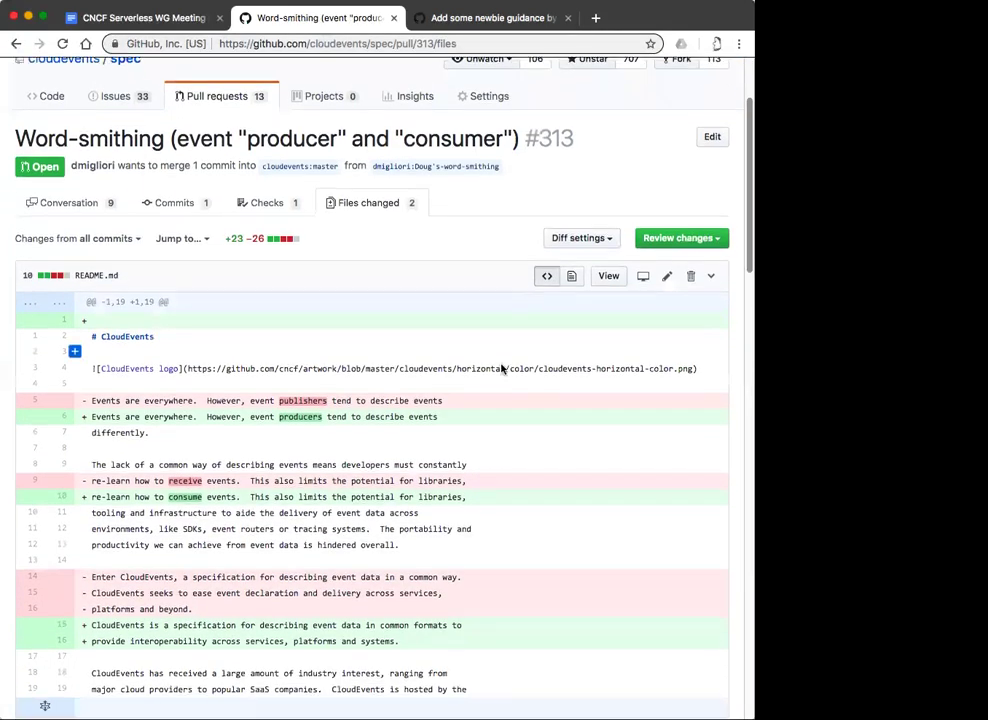
pyautogui.scroll(-2, 480, 366)
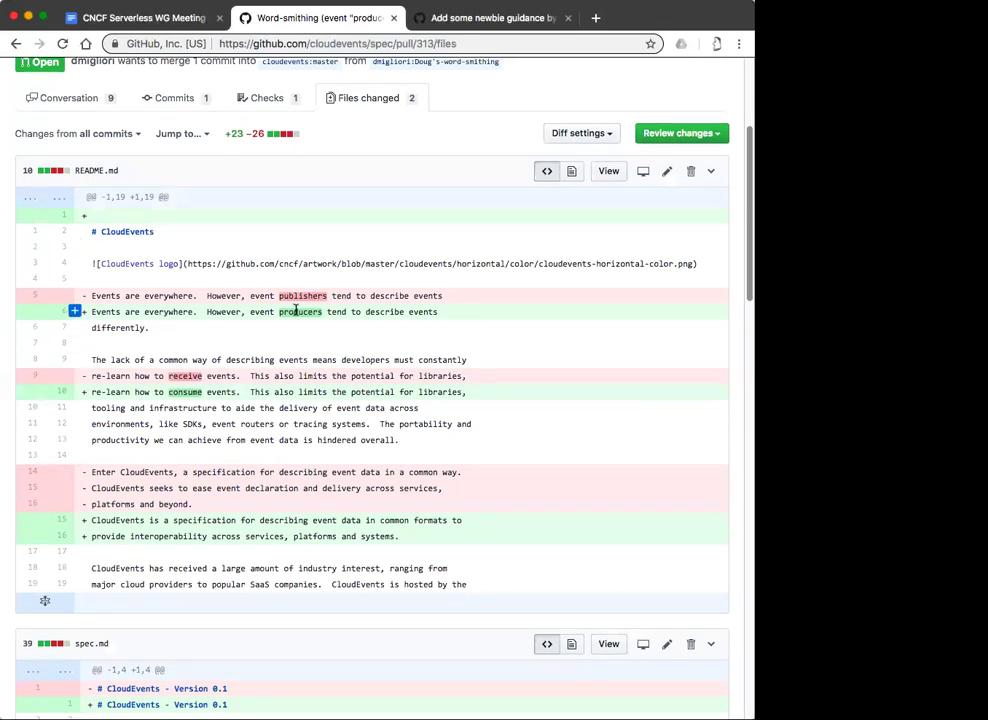
pyautogui.scroll(-1, 468, 446)
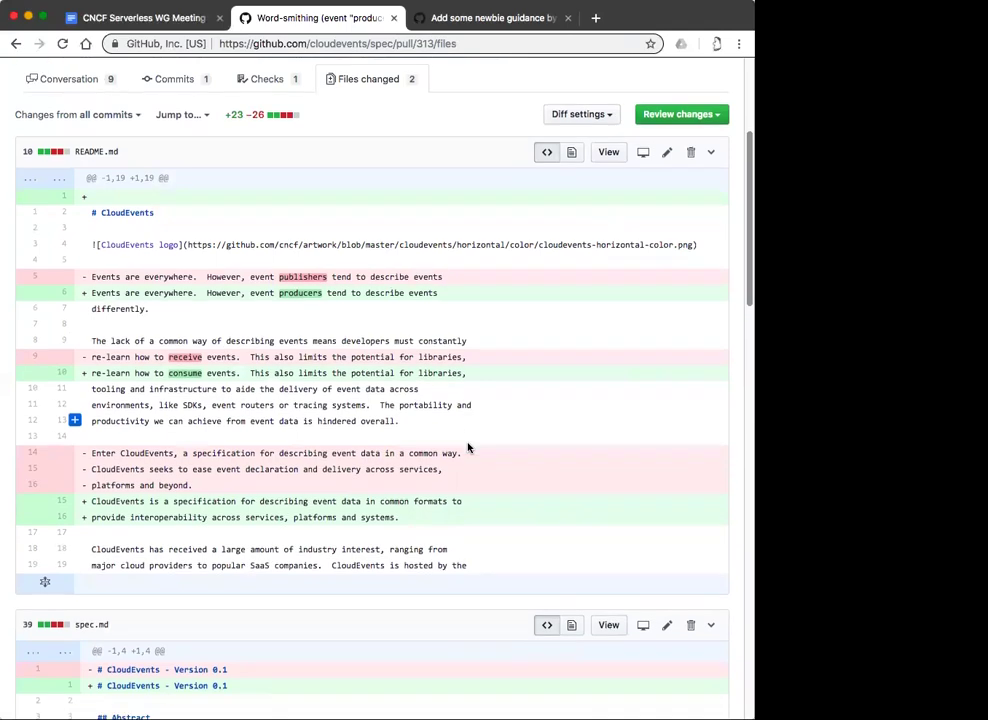
pyautogui.scroll(-10, 468, 446)
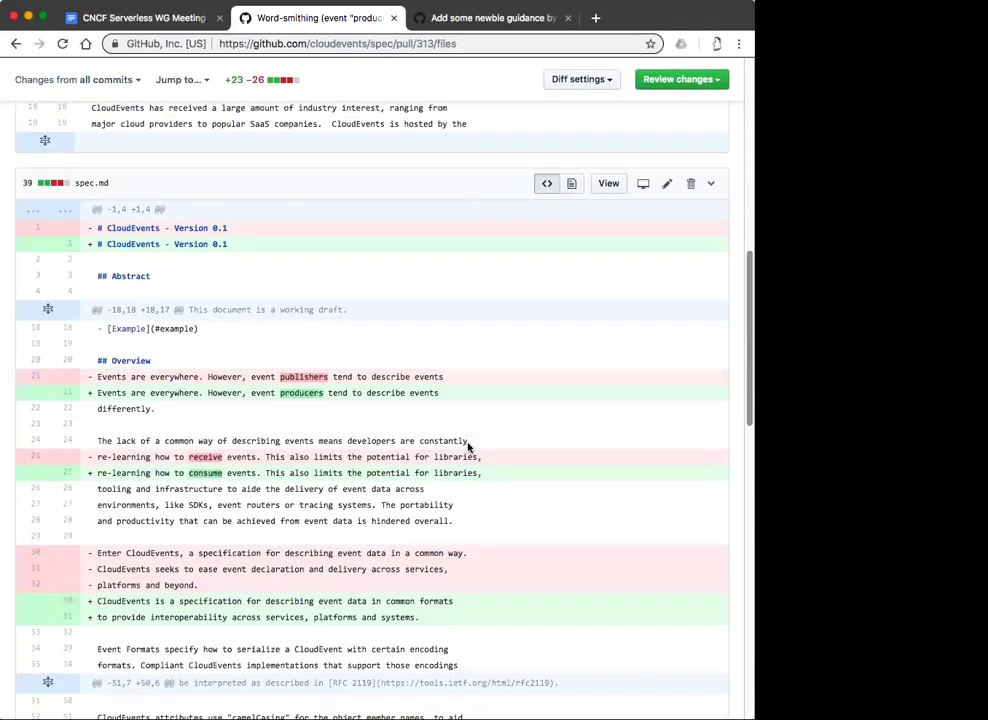
pyautogui.scroll(-12, 468, 446)
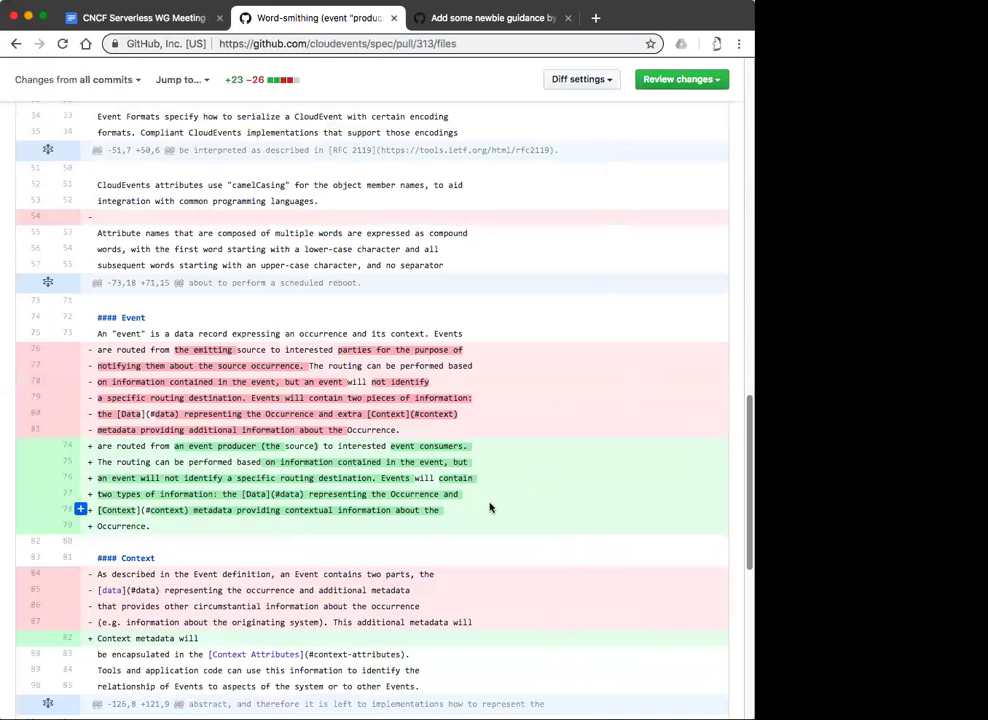
pyautogui.scroll(-3, 490, 507)
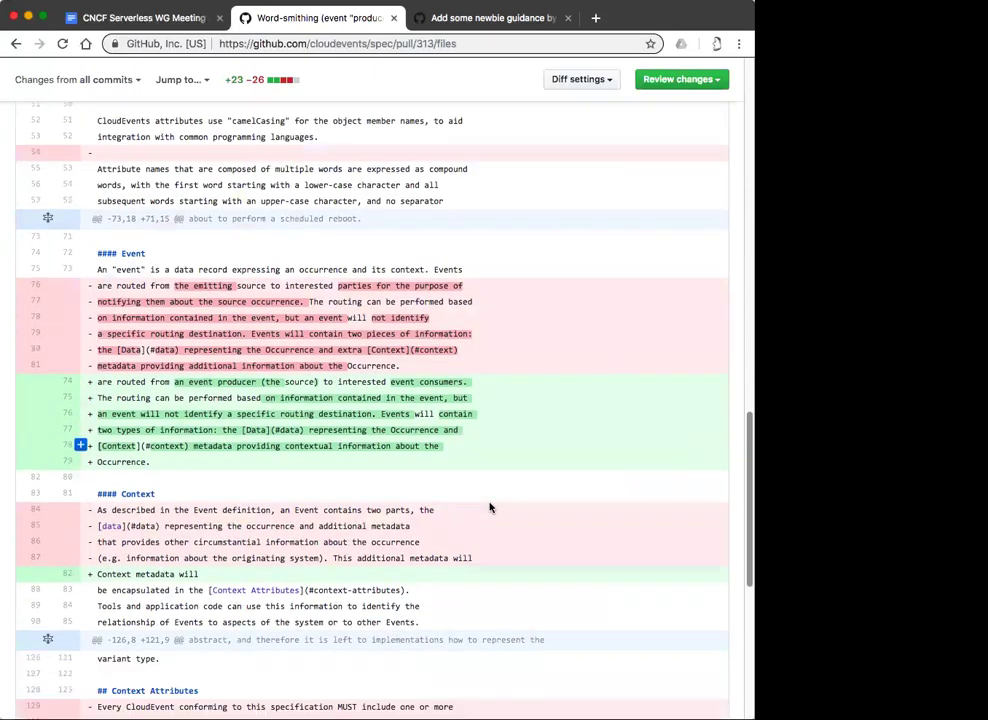
pyautogui.scroll(-3, 490, 507)
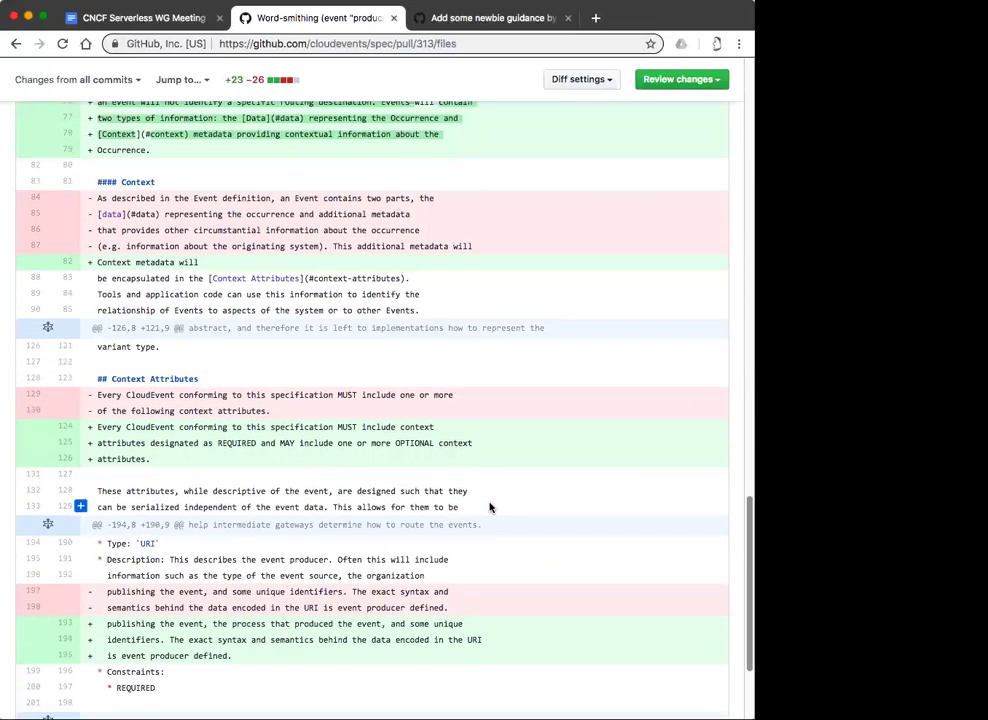
pyautogui.scroll(4, 490, 507)
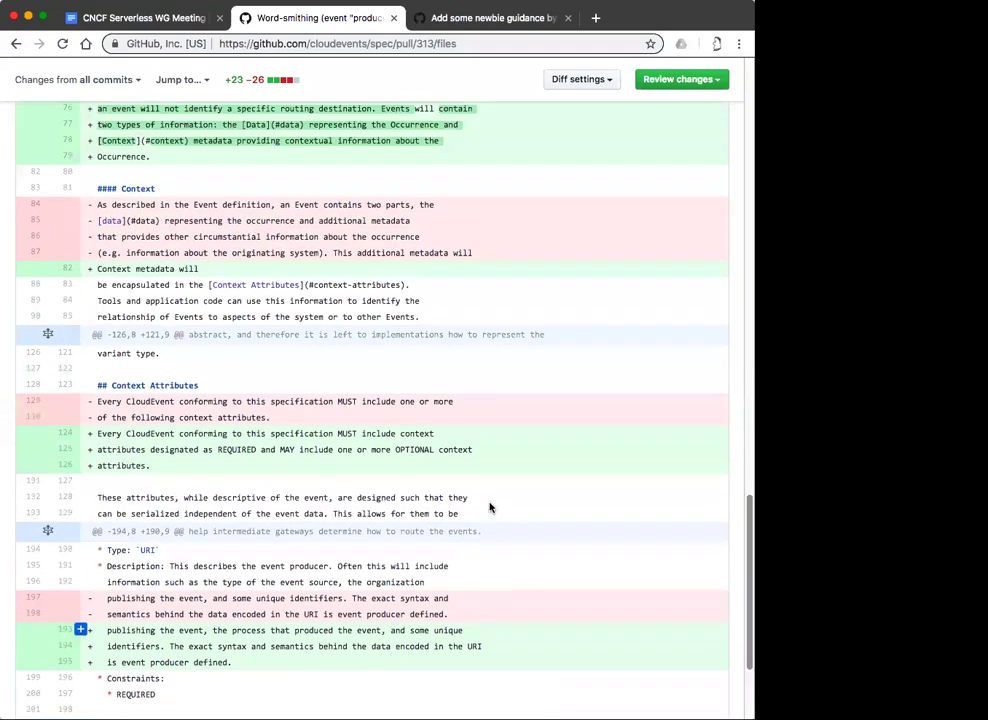
pyautogui.scroll(1, 490, 507)
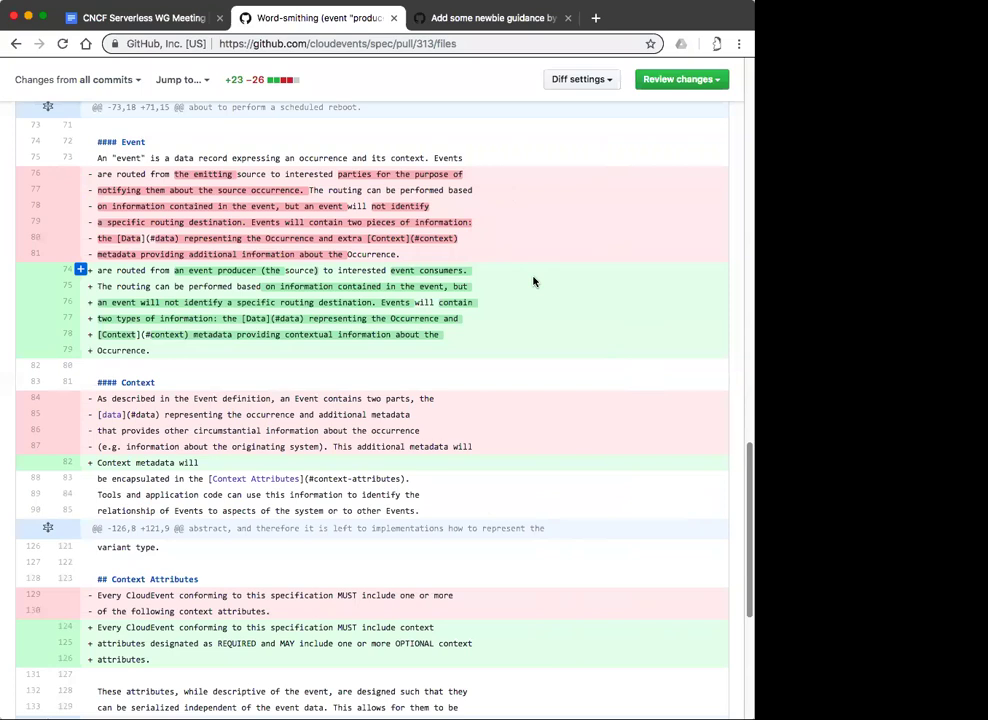
pyautogui.scroll(8, 533, 281)
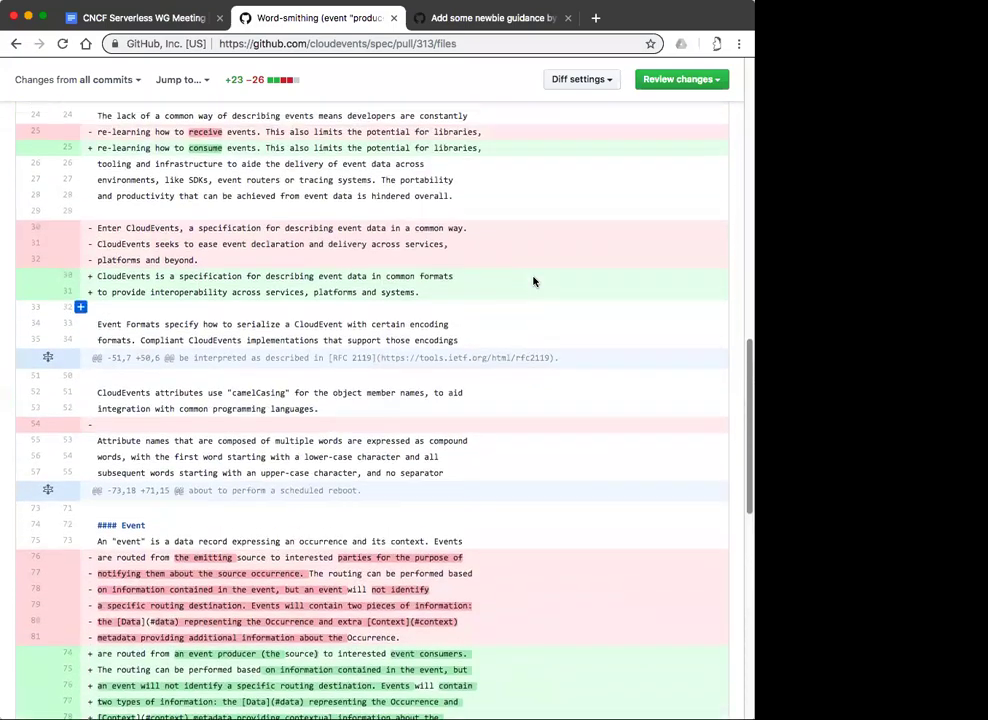
pyautogui.scroll(15, 533, 281)
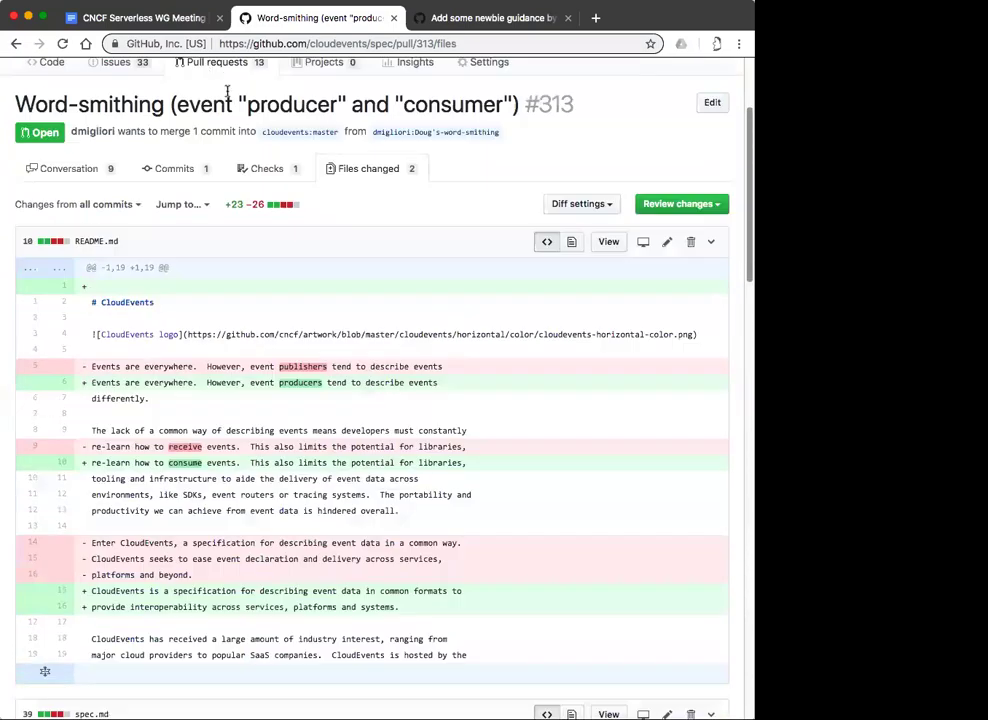
# Return to the meeting minutes and add "- Approved" after the word-smithing pull request item.
pyautogui.hotkey('ctrl', 'shift', 'Tab')
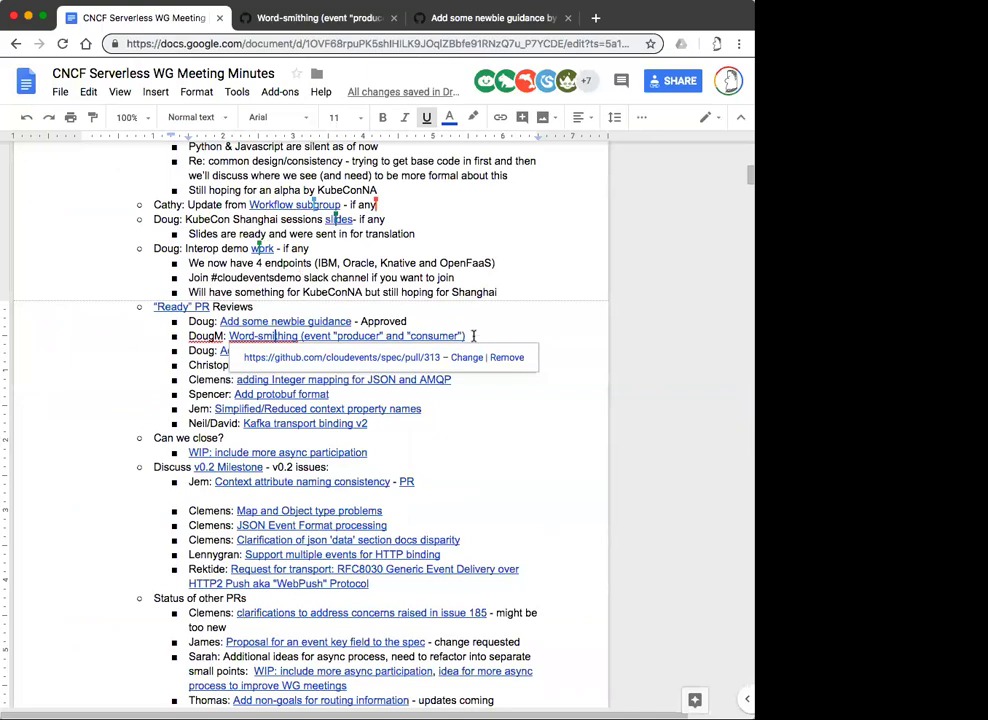
pyautogui.click(474, 336)
pyautogui.write('- APprove')
pyautogui.press('BackSpace')
pyautogui.press('BackSpace')
pyautogui.press('BackSpace')
pyautogui.press('BackSpace')
pyautogui.press('BackSpace')
pyautogui.press('BackSpace')
pyautogui.write('pproved')
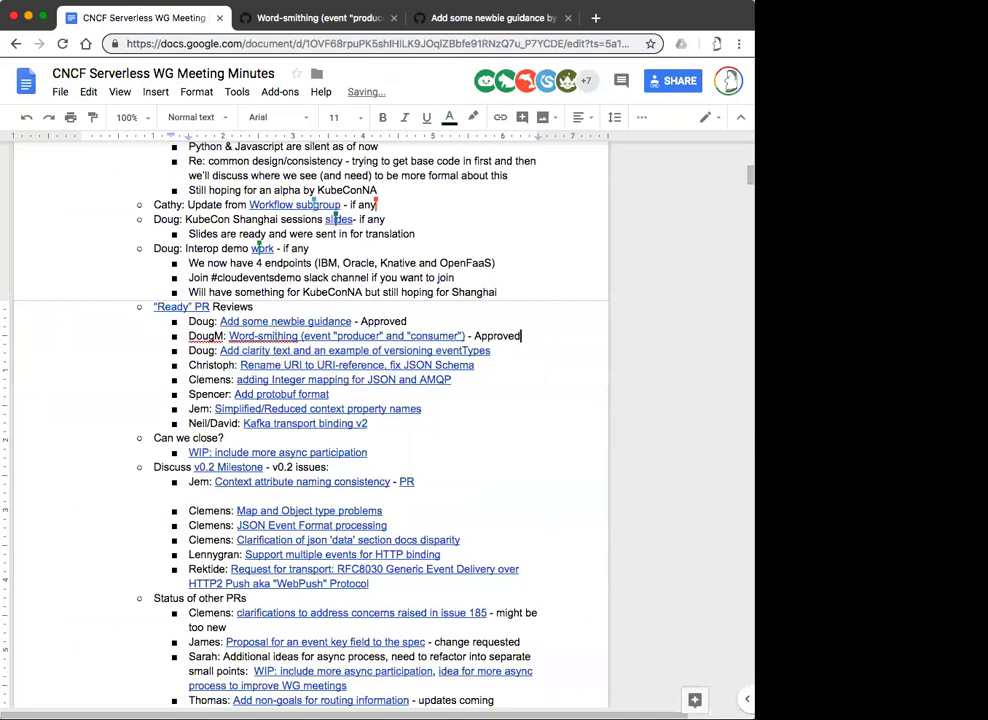
# Open the "Add clarity text and an example of versioning eventTypes" pull request, close the word-smithing tab, and show the changed files.
pyautogui.press('Down')
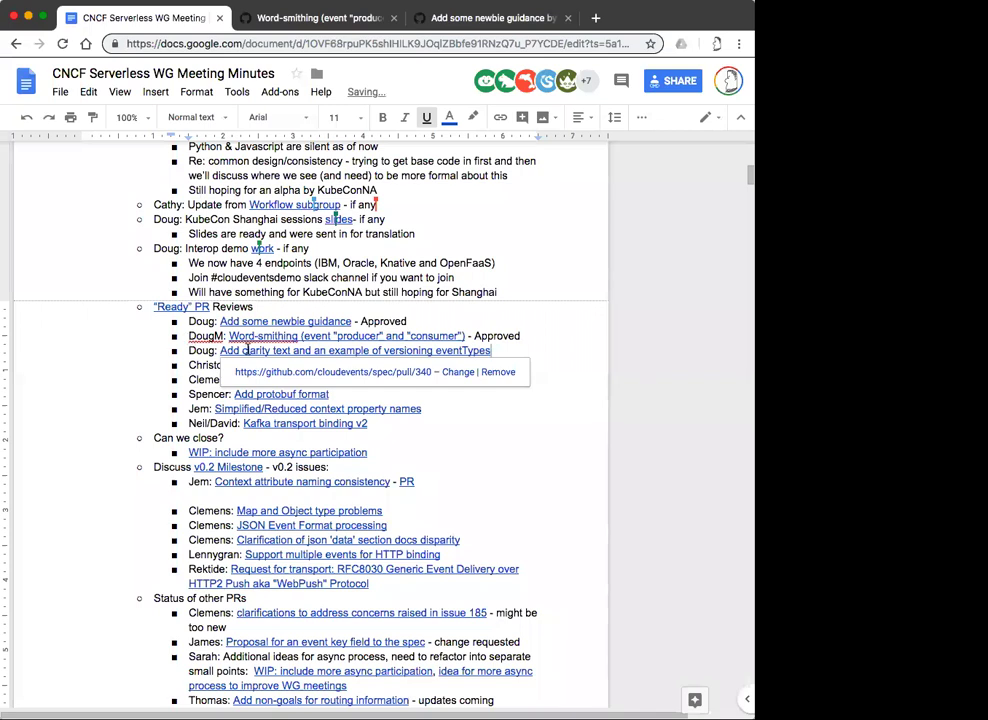
pyautogui.click(282, 372)
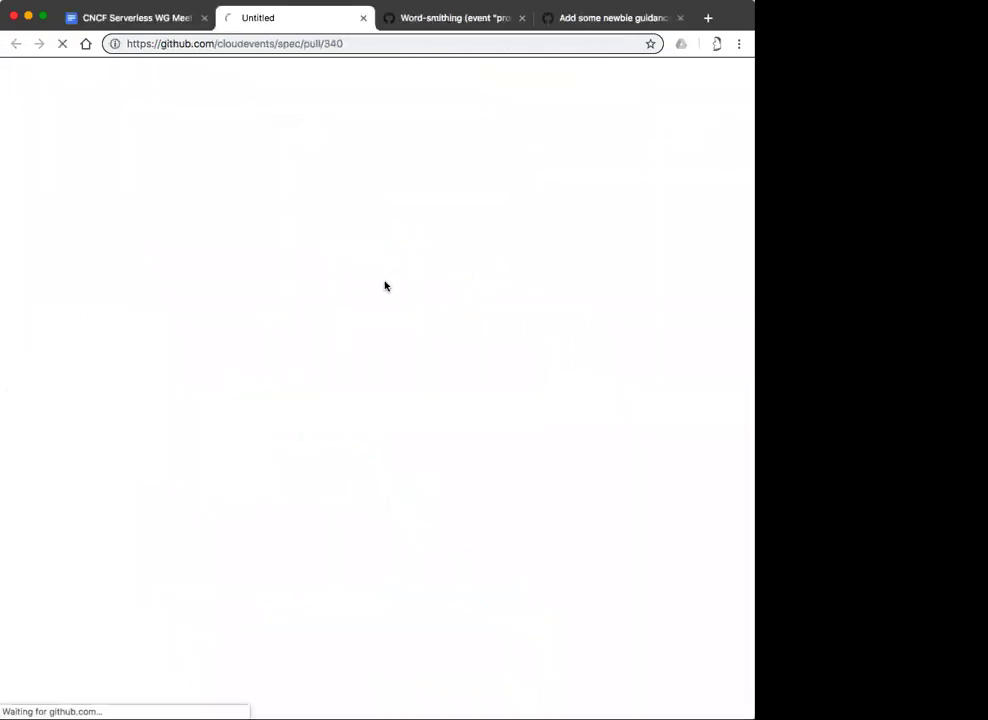
pyautogui.click(522, 18)
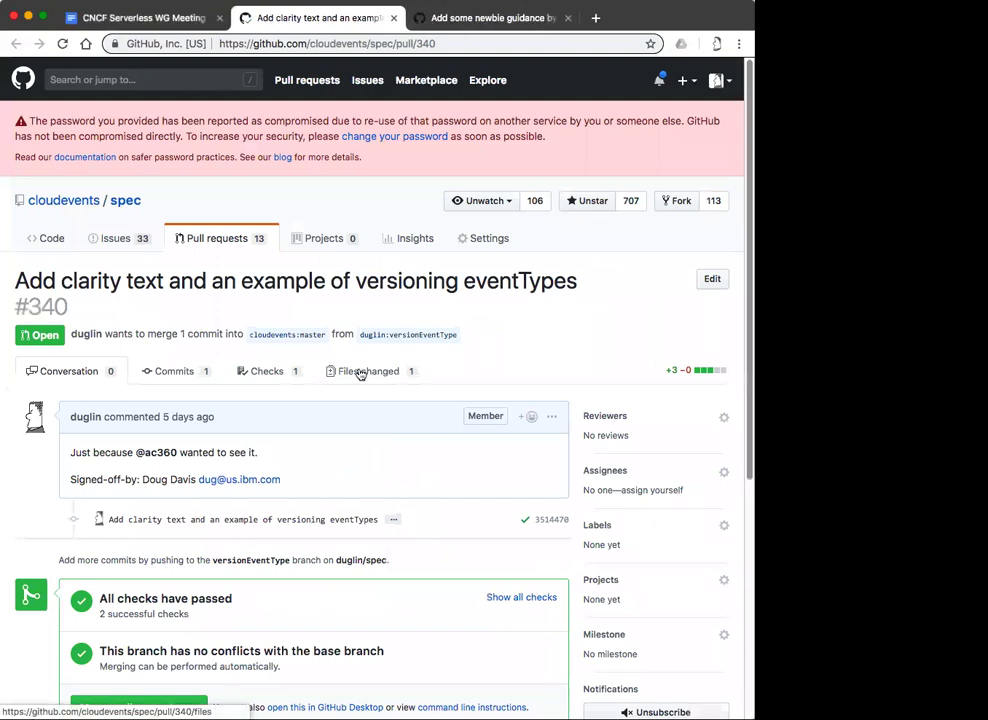
pyautogui.click(360, 374)
pyautogui.scroll(-4, 408, 376)
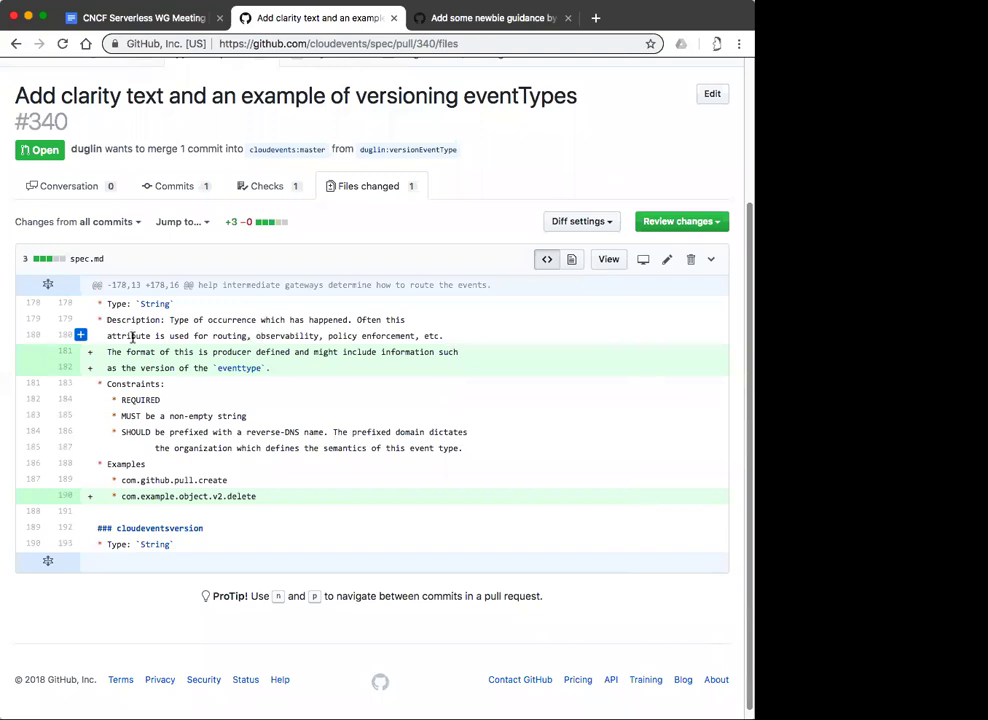
# Highlight the added format description and the com.example.object.v2.delete example in the spec.md diff for review.
pyautogui.moveTo(105, 352); pyautogui.dragTo(175, 366)
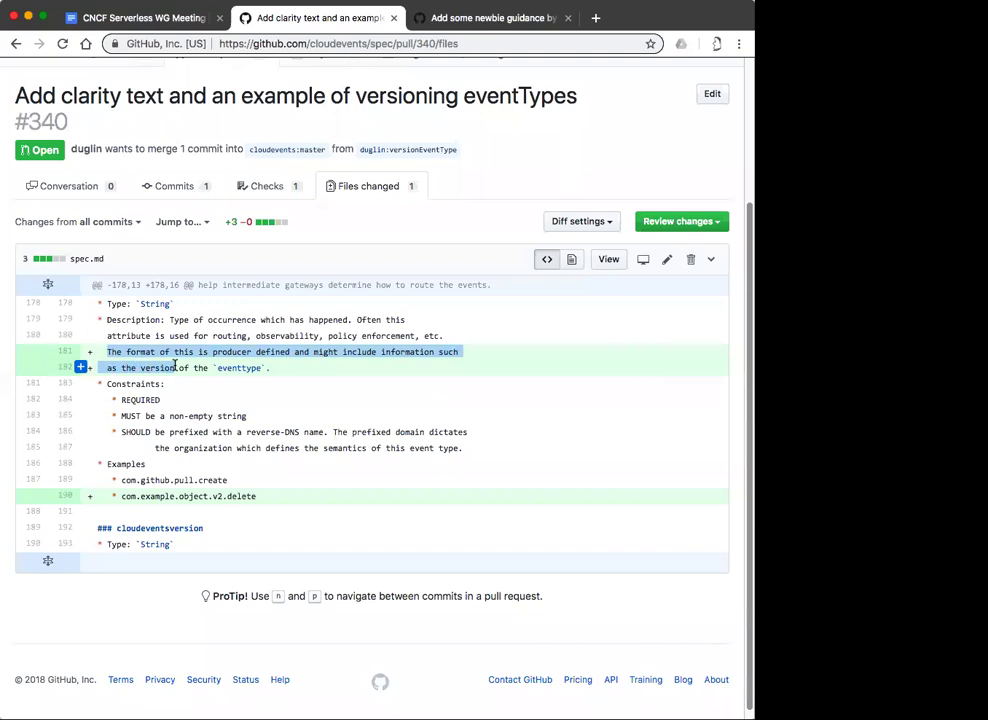
pyautogui.moveTo(151, 496); pyautogui.dragTo(237, 496)
pyautogui.click(298, 501)
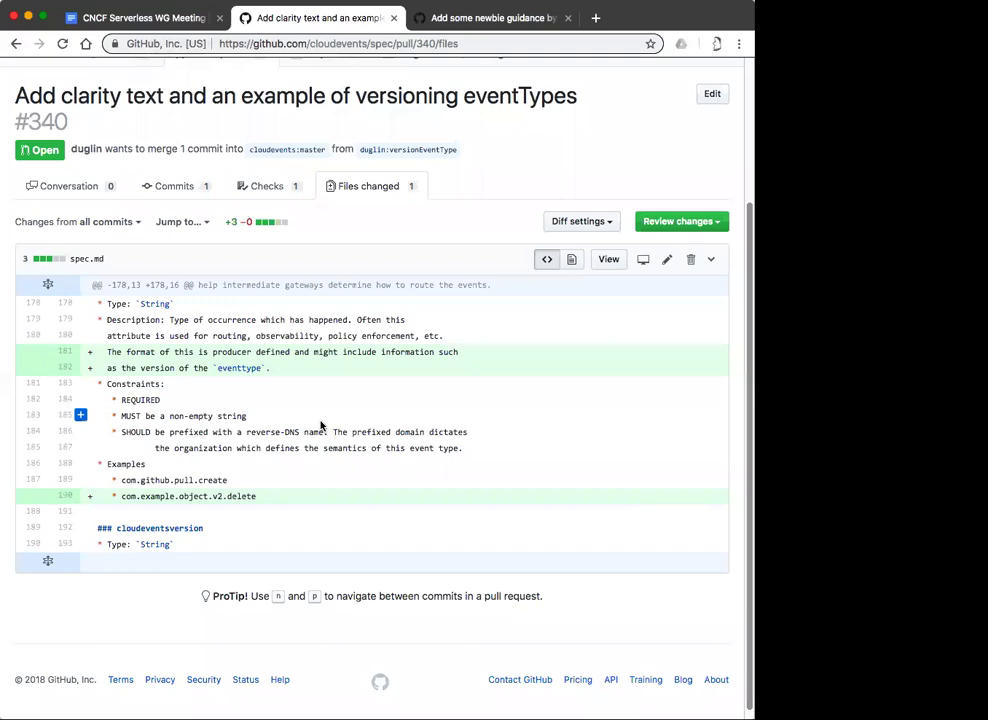
# Post a single comment on added line 190 of spec.md containing `com.example.object.delete.v2` formatted as inline code.
pyautogui.scroll(-1, 321, 425)
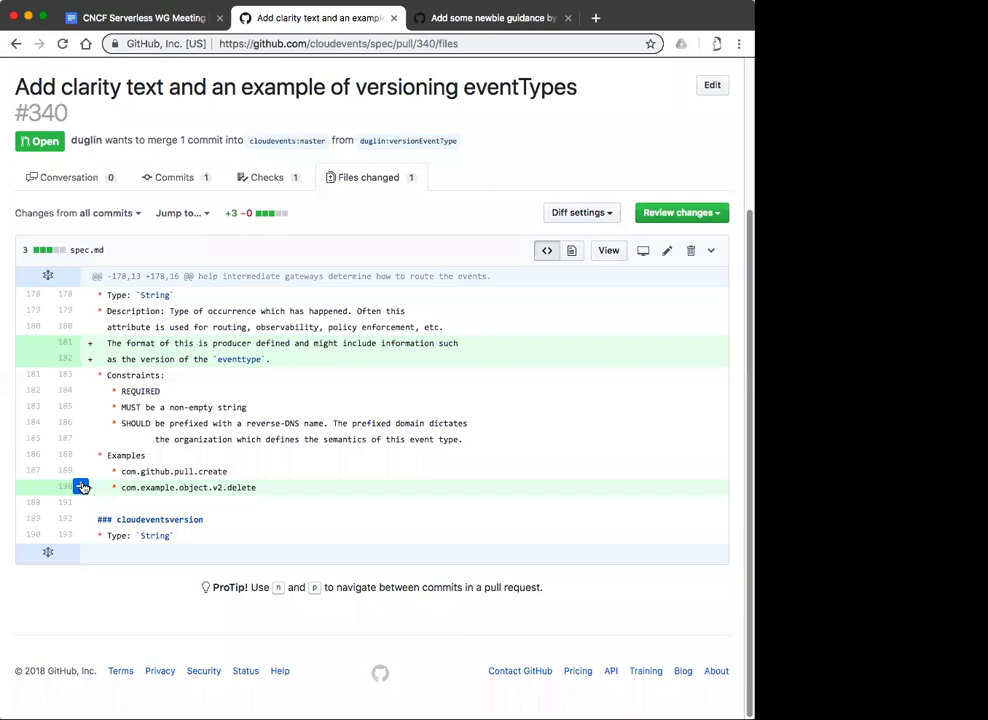
pyautogui.click(81, 487)
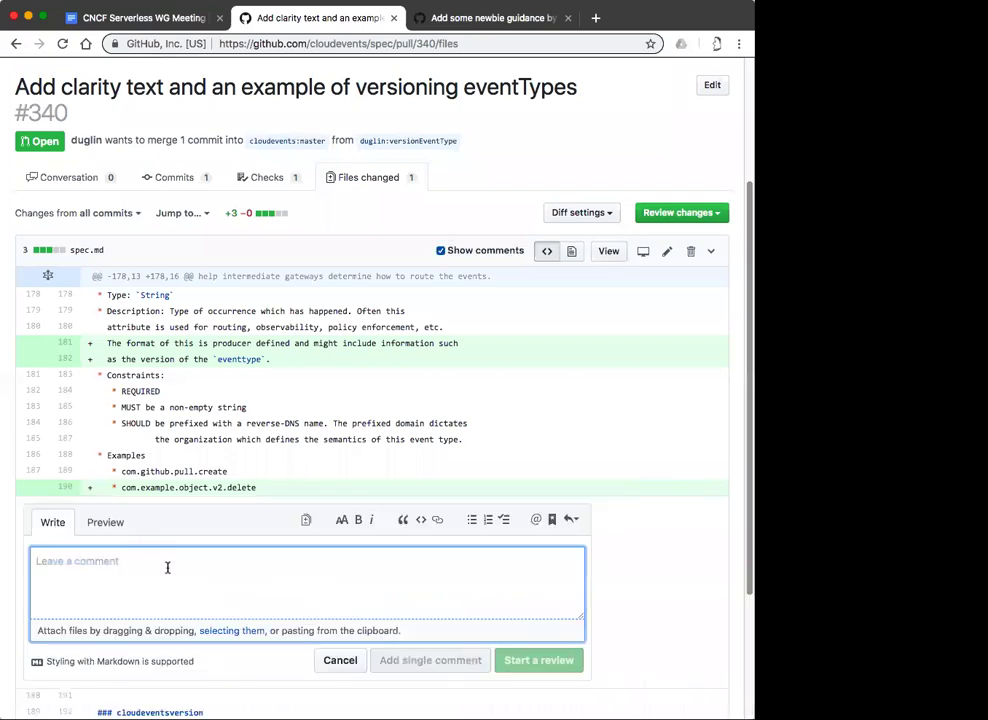
pyautogui.write('com.example')
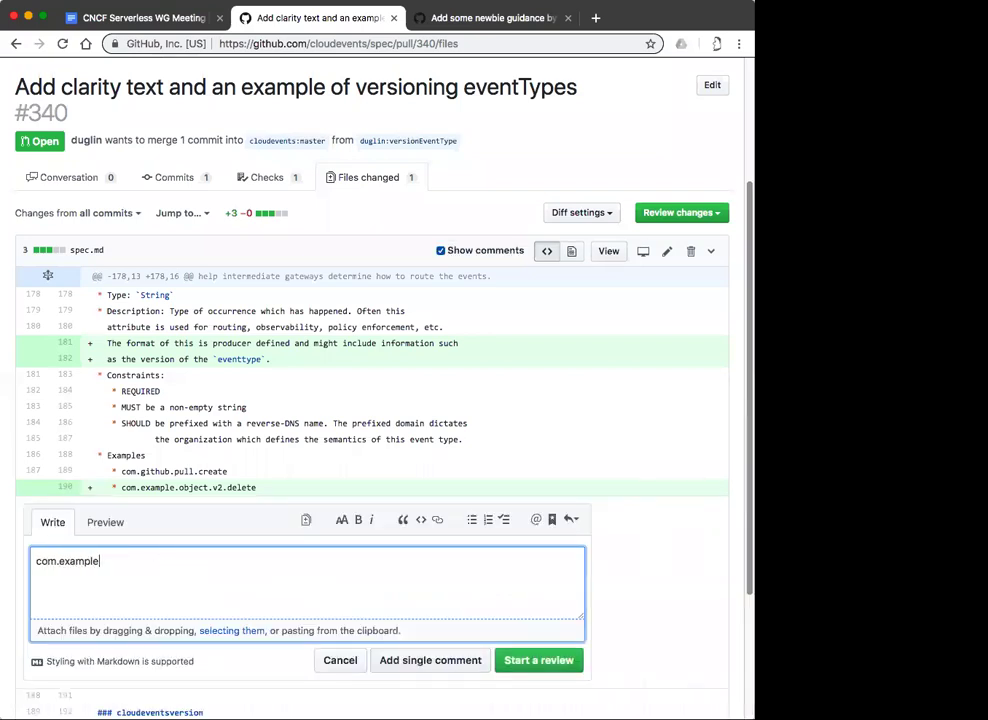
pyautogui.write('.object.delete.v2`')
pyautogui.press('super+Left')
pyautogui.write('`')
pyautogui.press('Left')
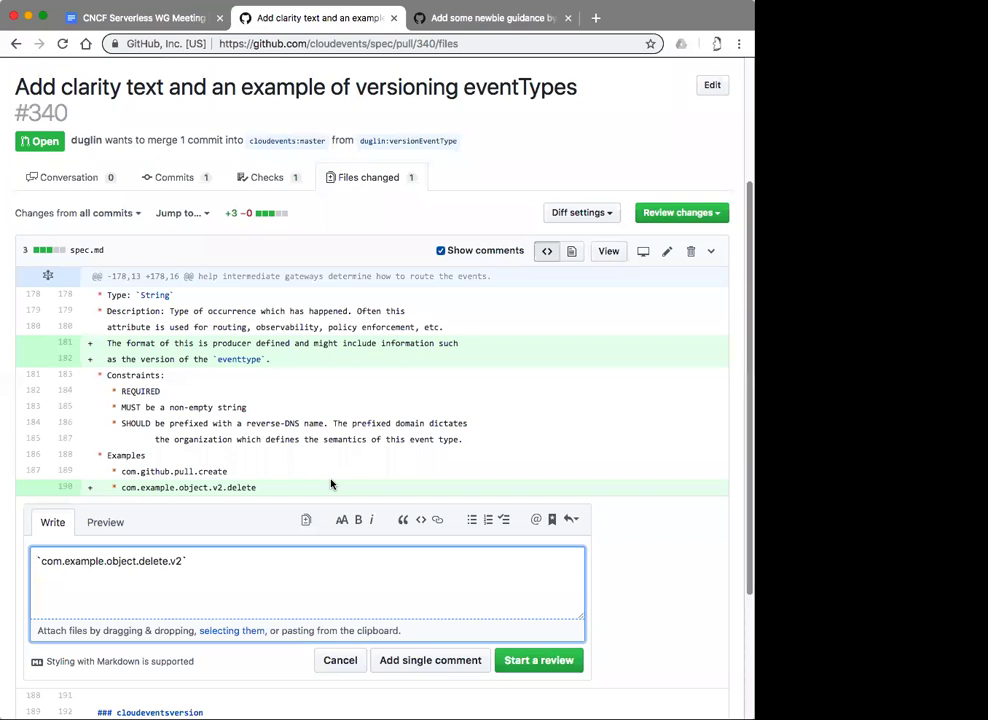
pyautogui.click(419, 662)
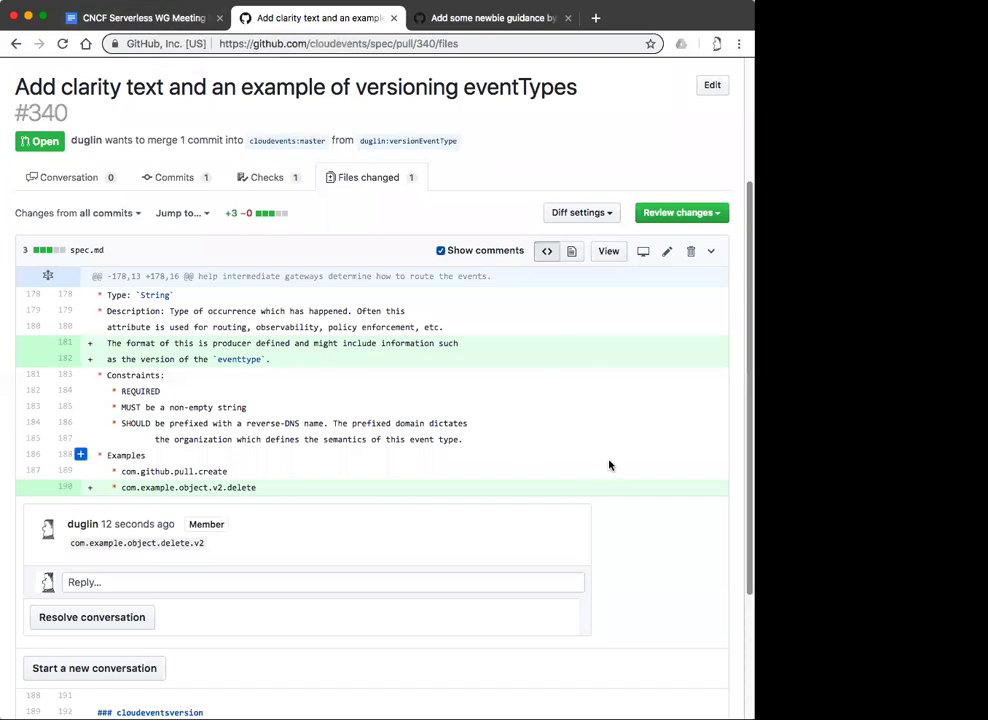
# Examine the eventtype section of the spec.md diff, highlighting part of the added format description about including version information.
pyautogui.scroll(-2, 608, 462)
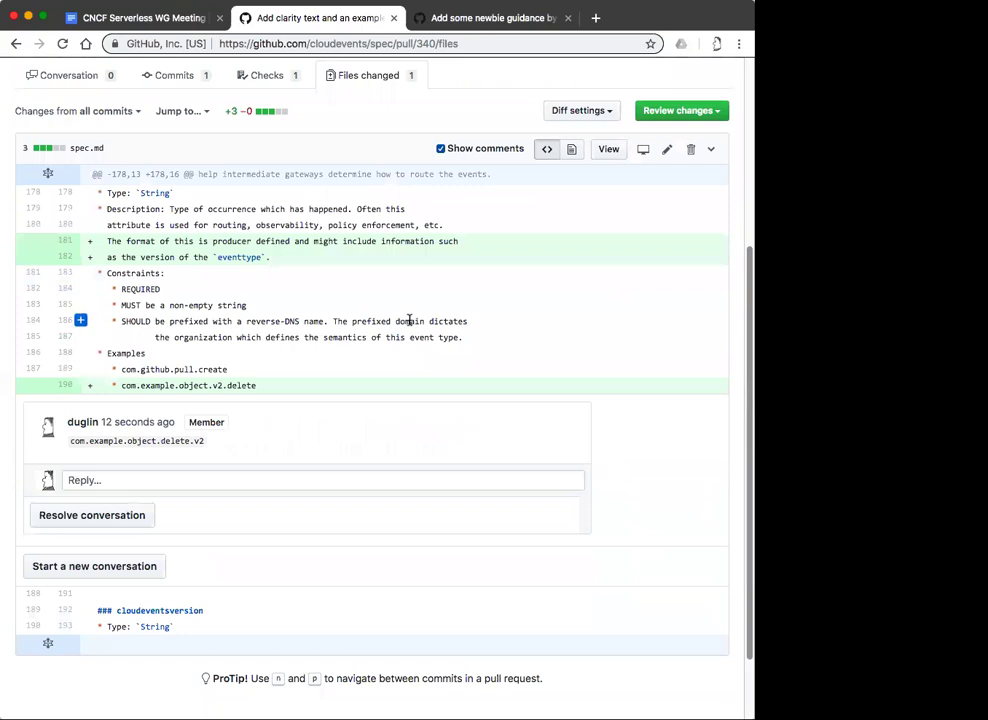
pyautogui.scroll(5, 380, 322)
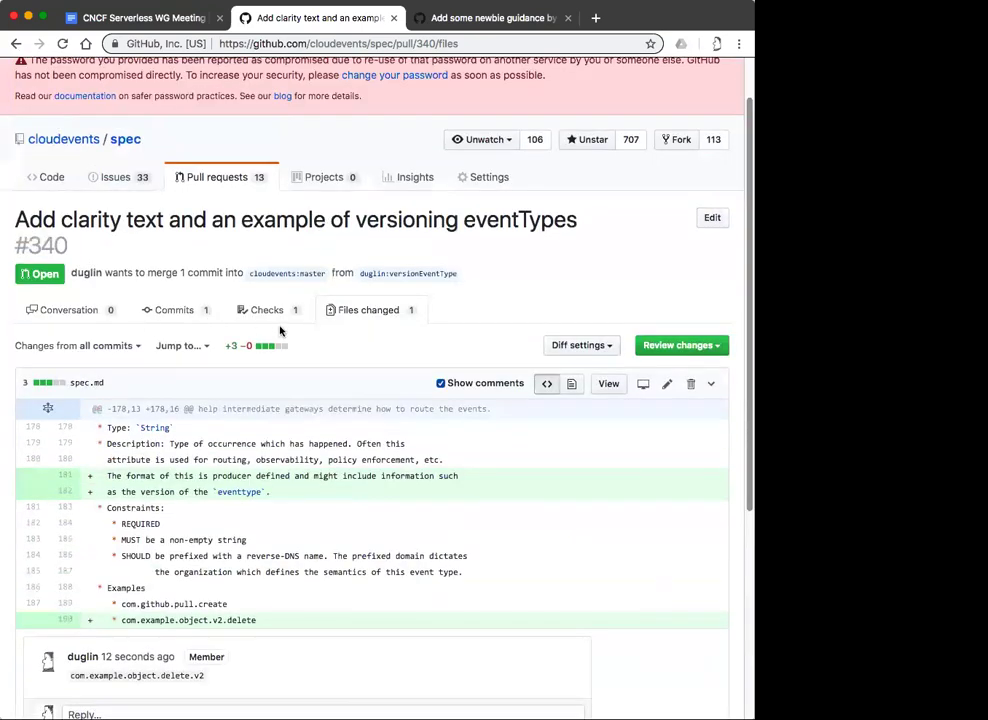
pyautogui.scroll(-2, 280, 330)
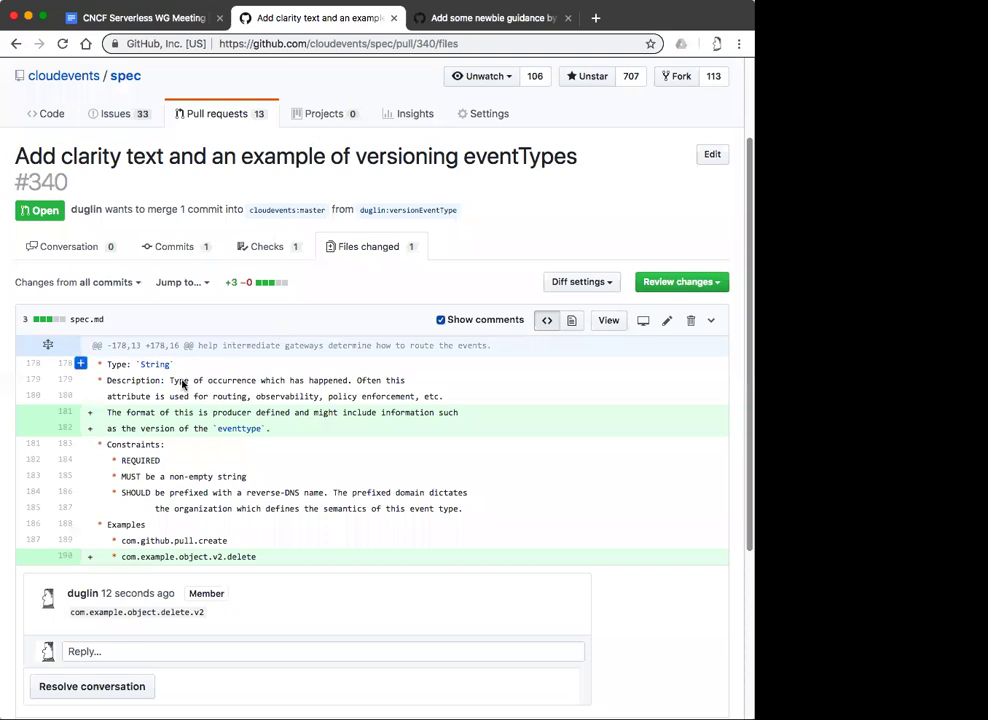
pyautogui.moveTo(160, 412); pyautogui.dragTo(162, 431)
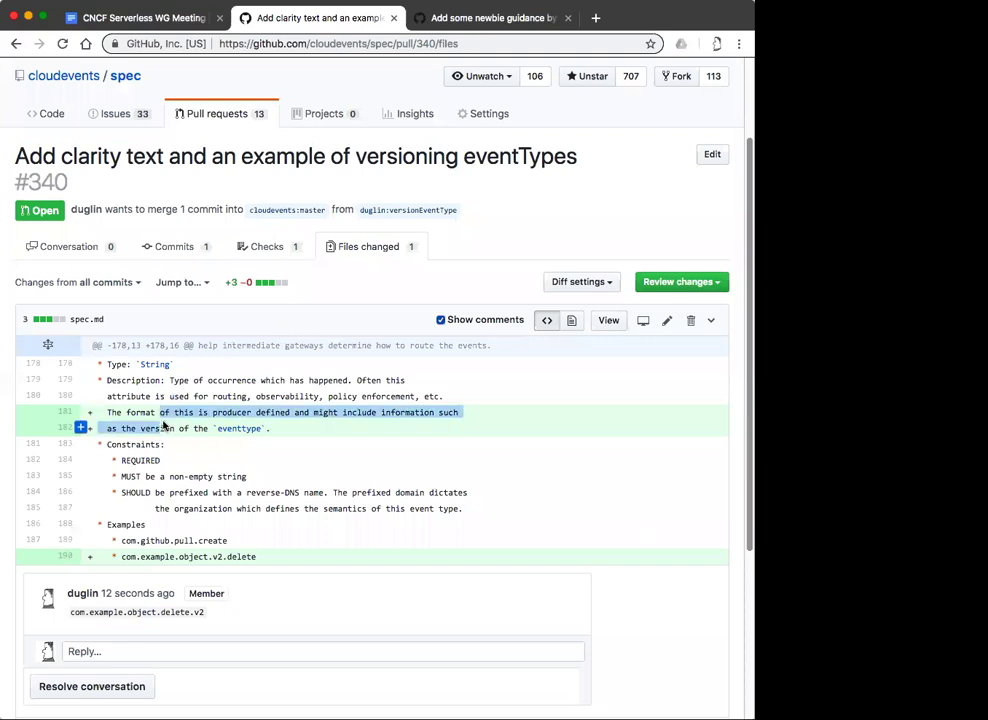
pyautogui.click(165, 425)
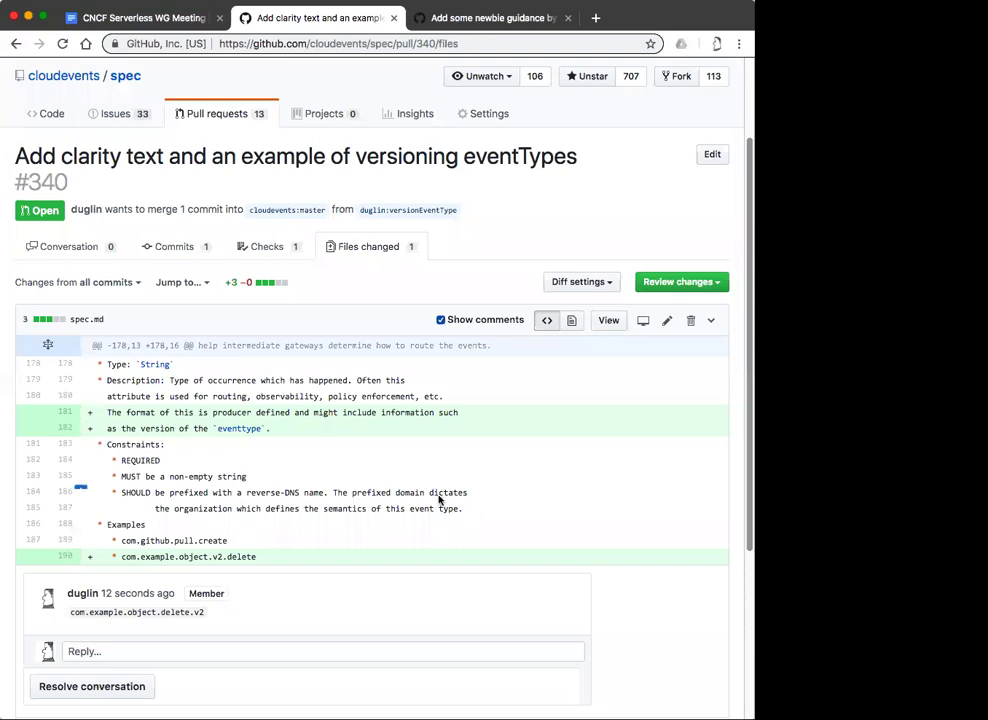
pyautogui.scroll(-2, 523, 497)
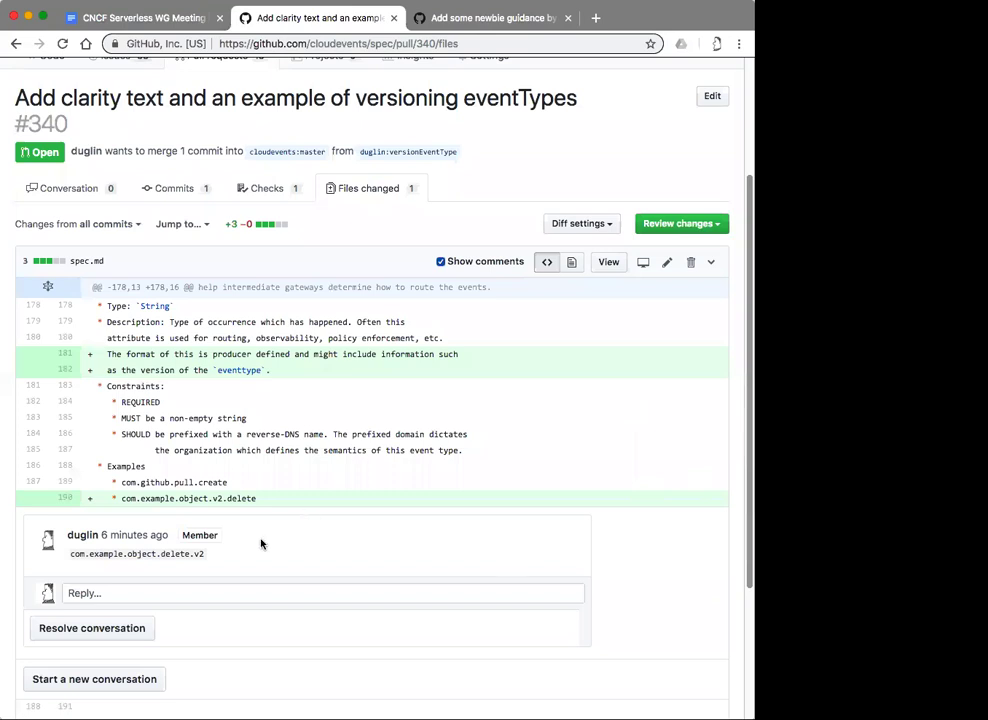
pyautogui.click(237, 595)
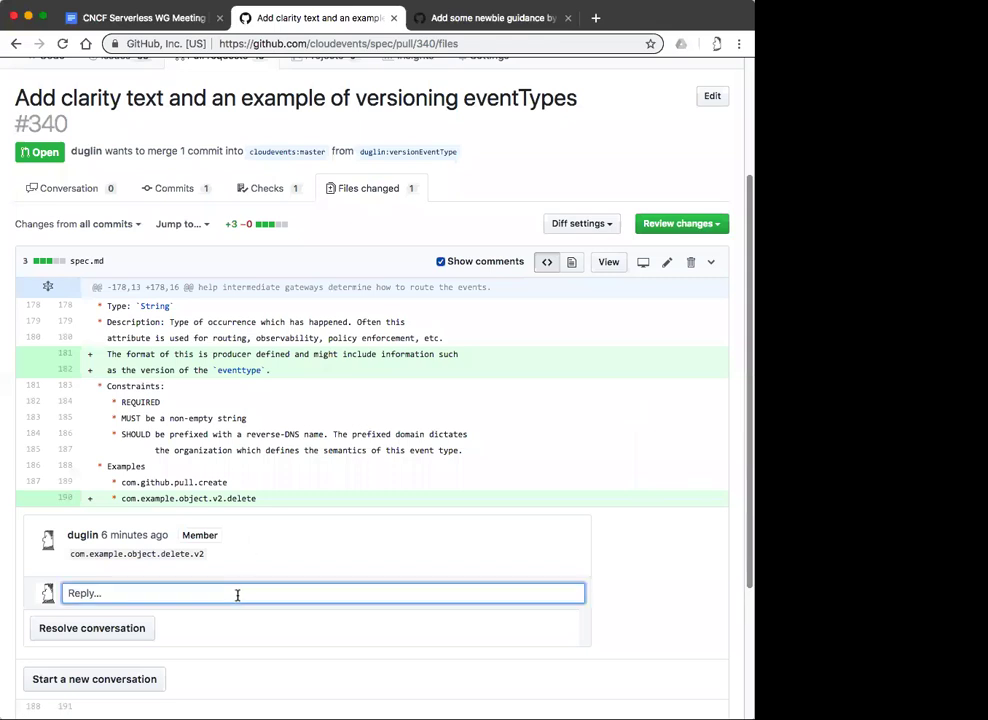
pyautogui.scroll(-2, 602, 558)
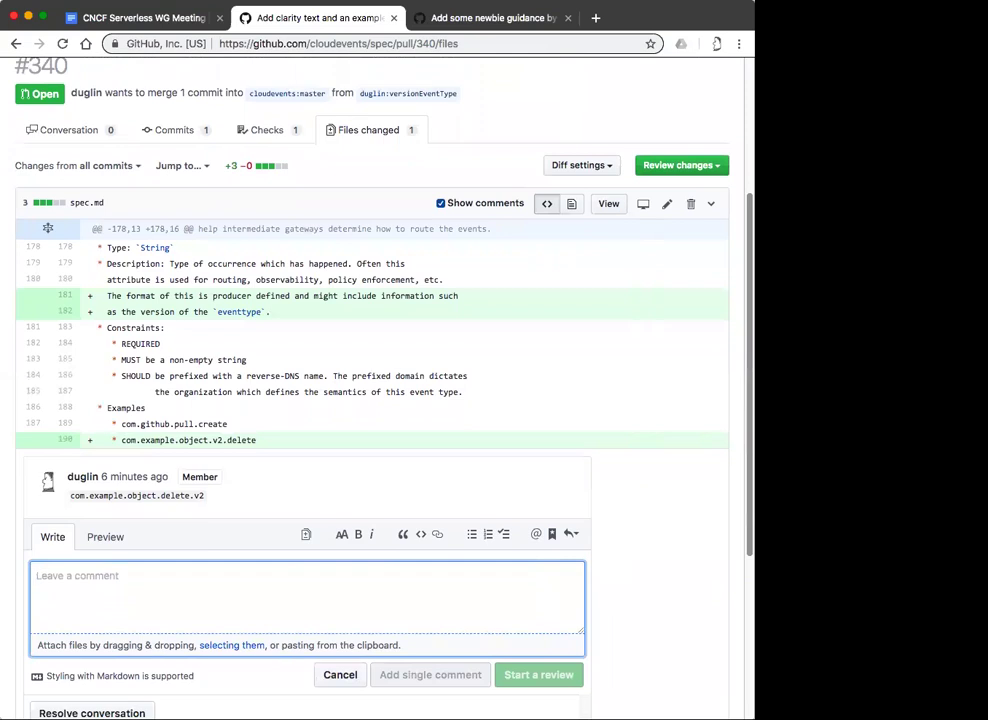
pyautogui.press('super+Tab')
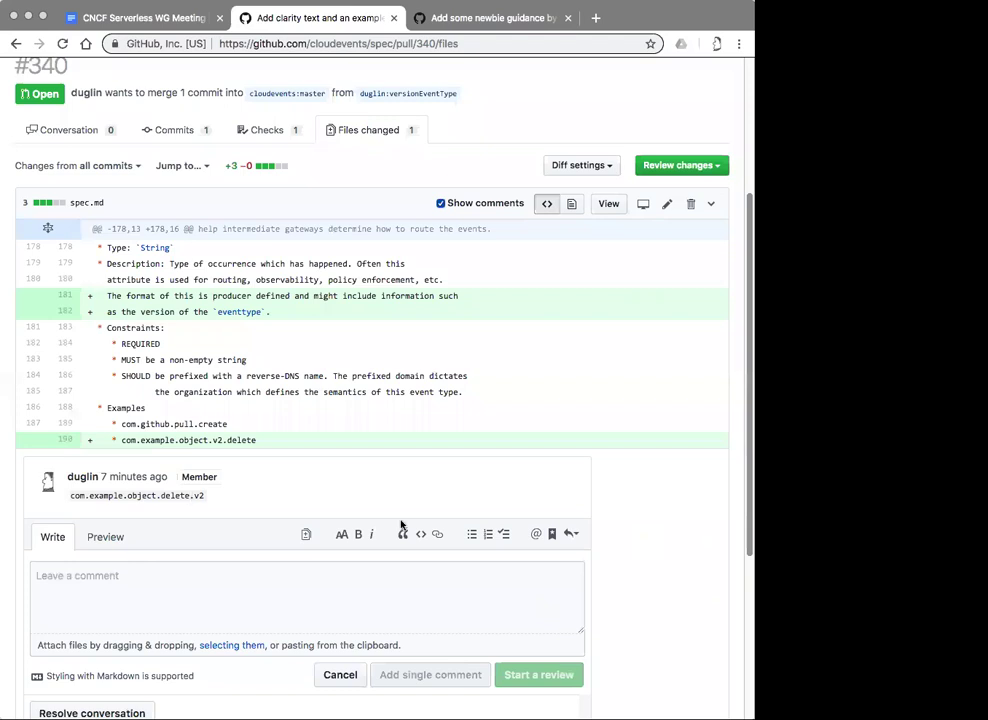
pyautogui.click(672, 503)
pyautogui.click(686, 393)
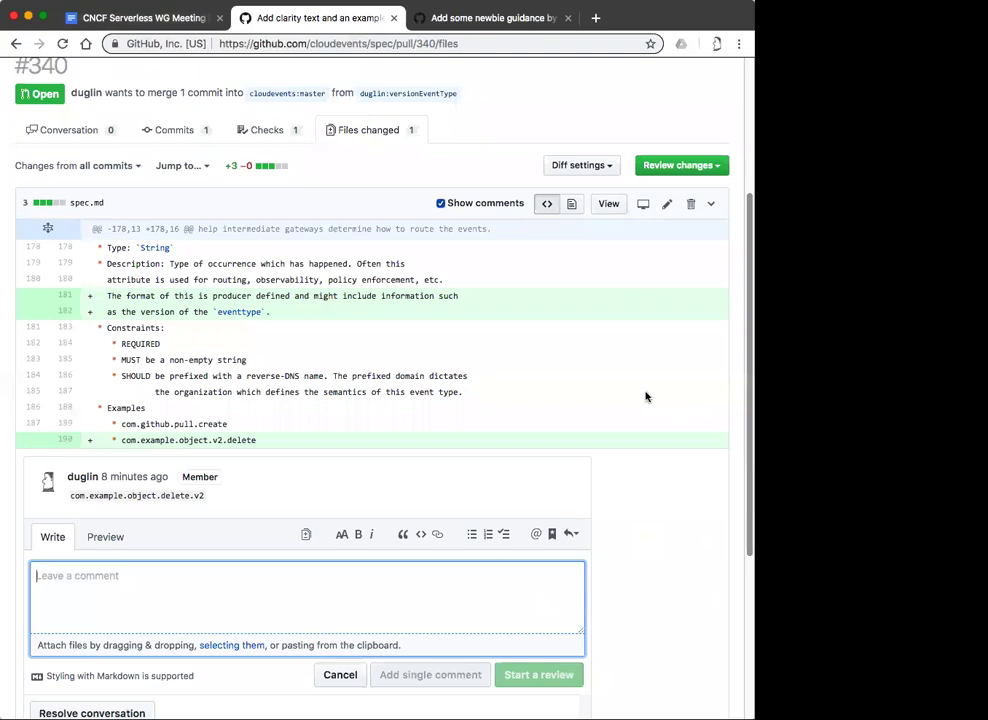
# Return to the meeting minutes and add the sub-bullet "Perhaps separate section on this" below the deferral note of the eventTypes versioning item.
pyautogui.click(156, 24)
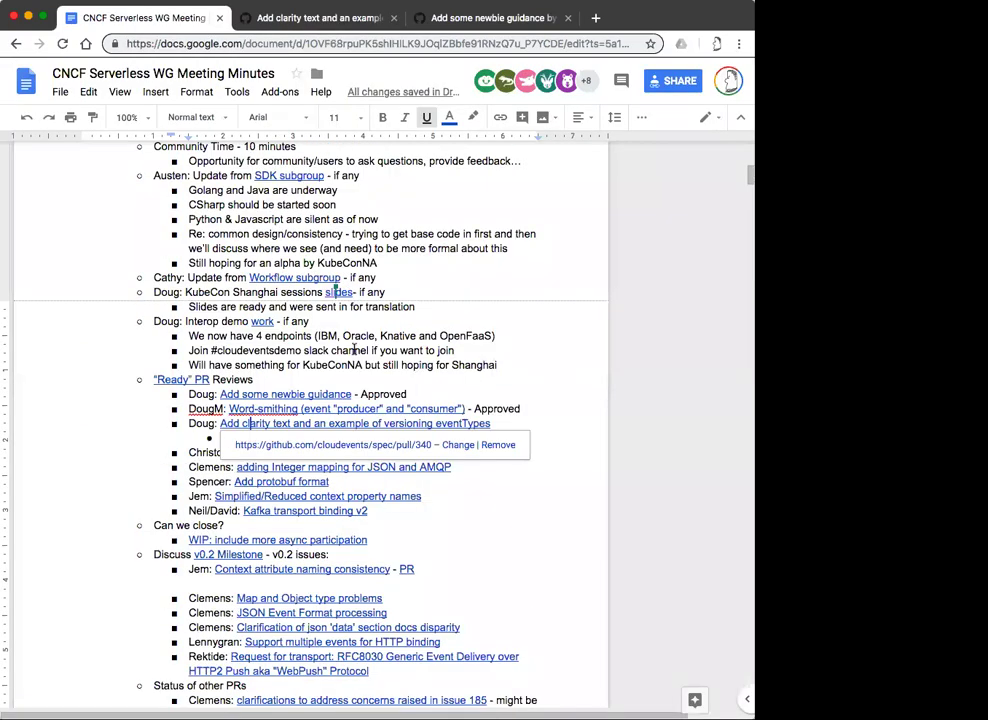
pyautogui.scroll(-3, 354, 349)
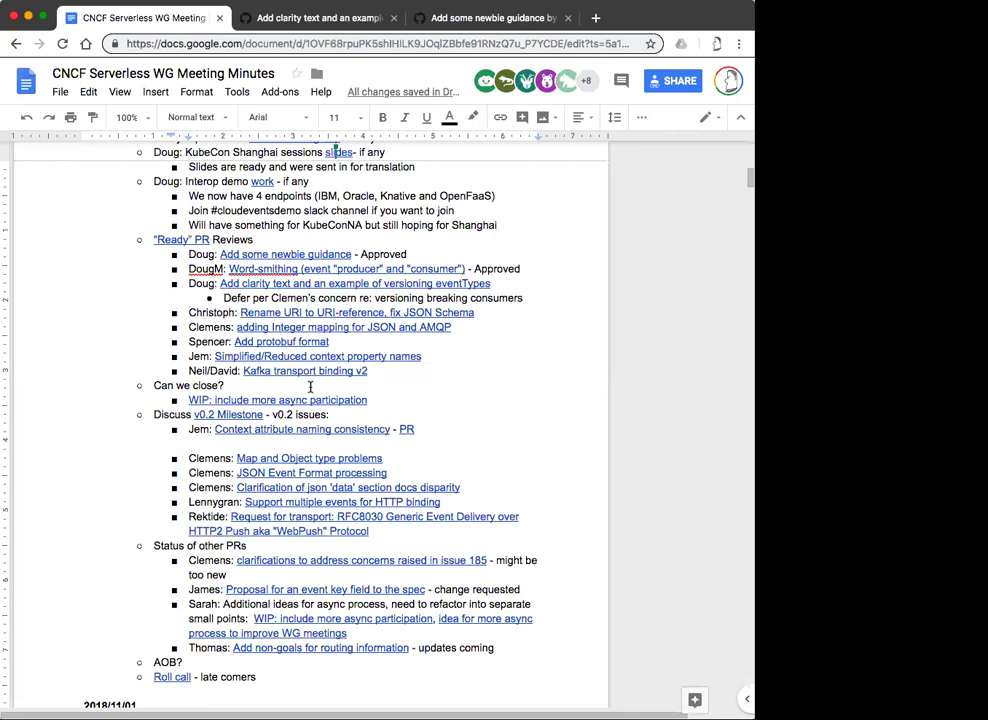
pyautogui.doubleClick(289, 298)
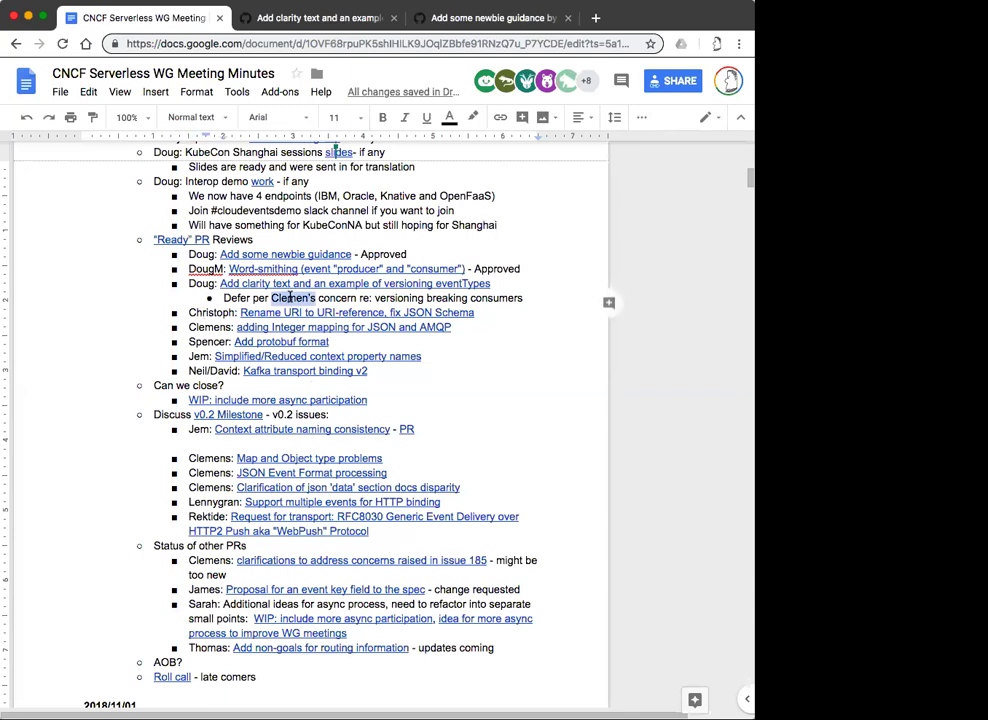
pyautogui.click(395, 298)
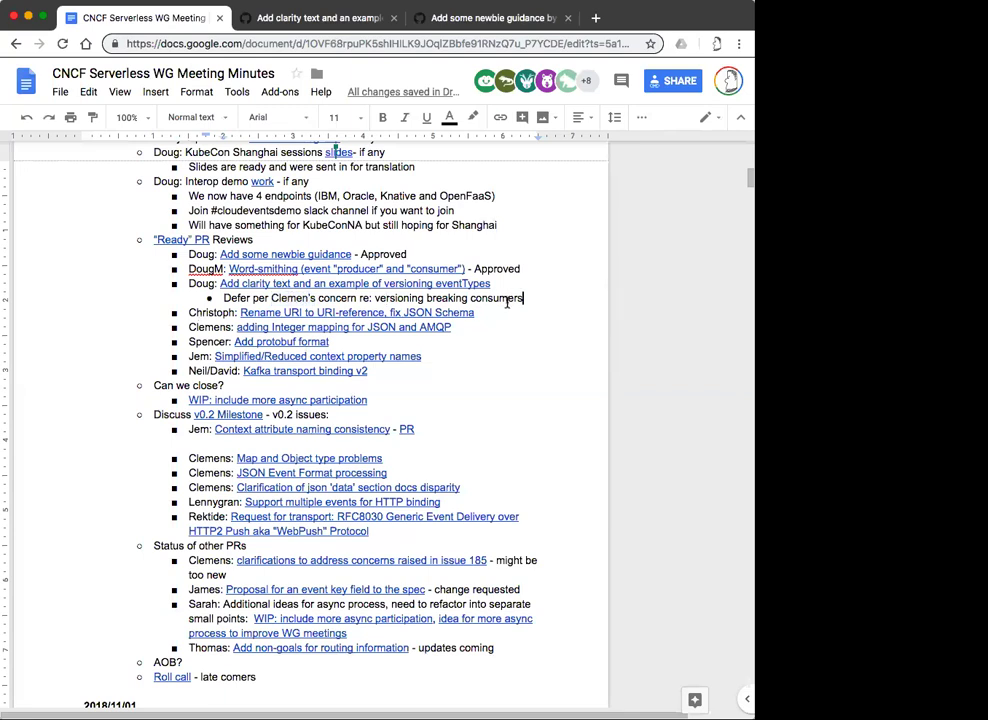
pyautogui.press('Return')
pyautogui.write('Perhaps  se')
pyautogui.write('pea')
pyautogui.press('BackSpace')
pyautogui.press('BackSpace')
pyautogui.write('arate')
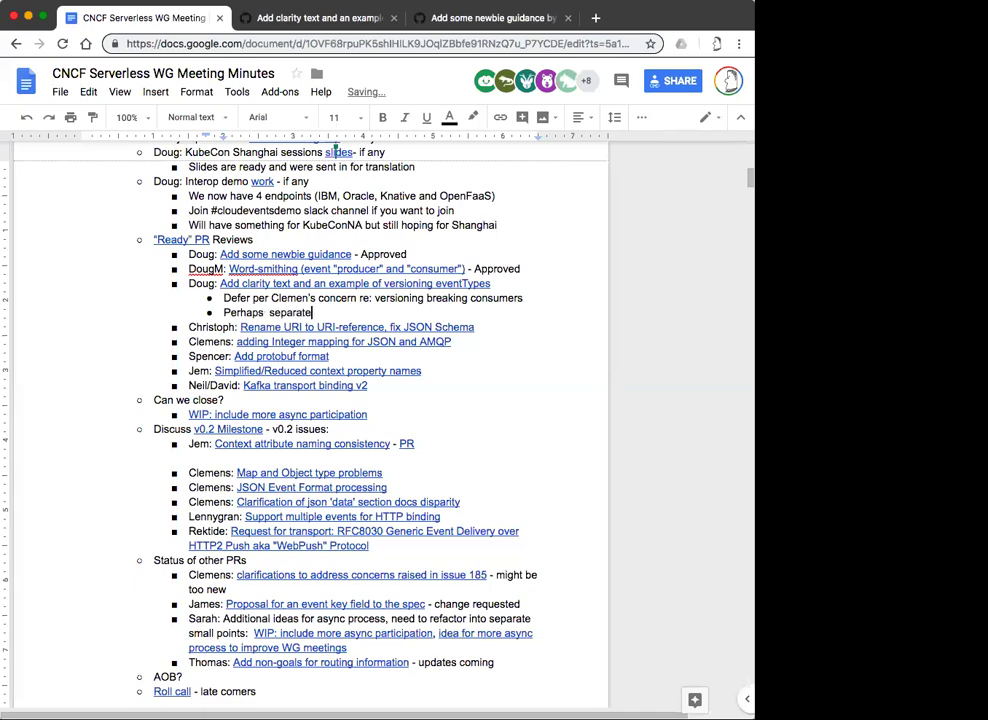
pyautogui.write(' section on this')
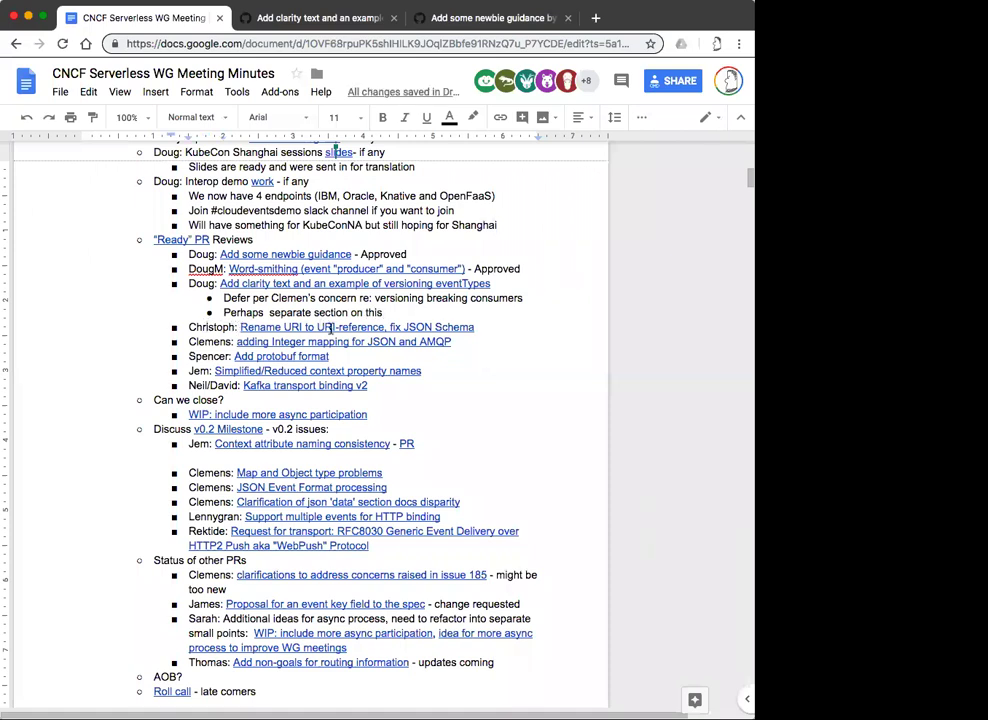
# Open the "Rename URI to URI-reference, fix JSON Schema" pull request, show its changed files, and close the two older pull request tabs.
pyautogui.click(331, 327)
pyautogui.click(338, 349)
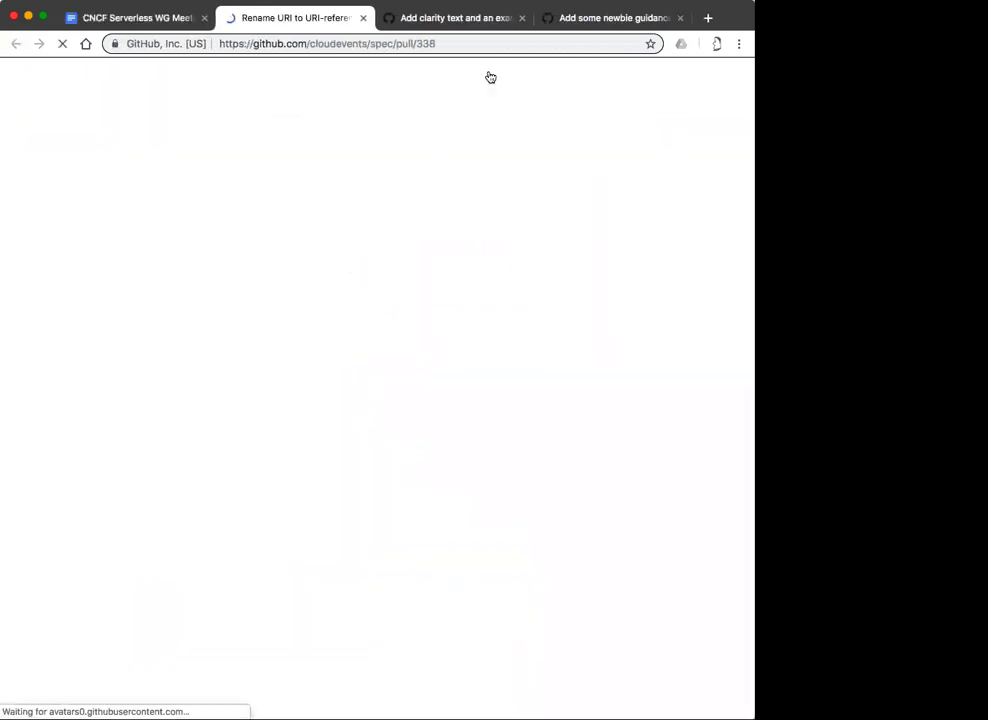
pyautogui.click(375, 345)
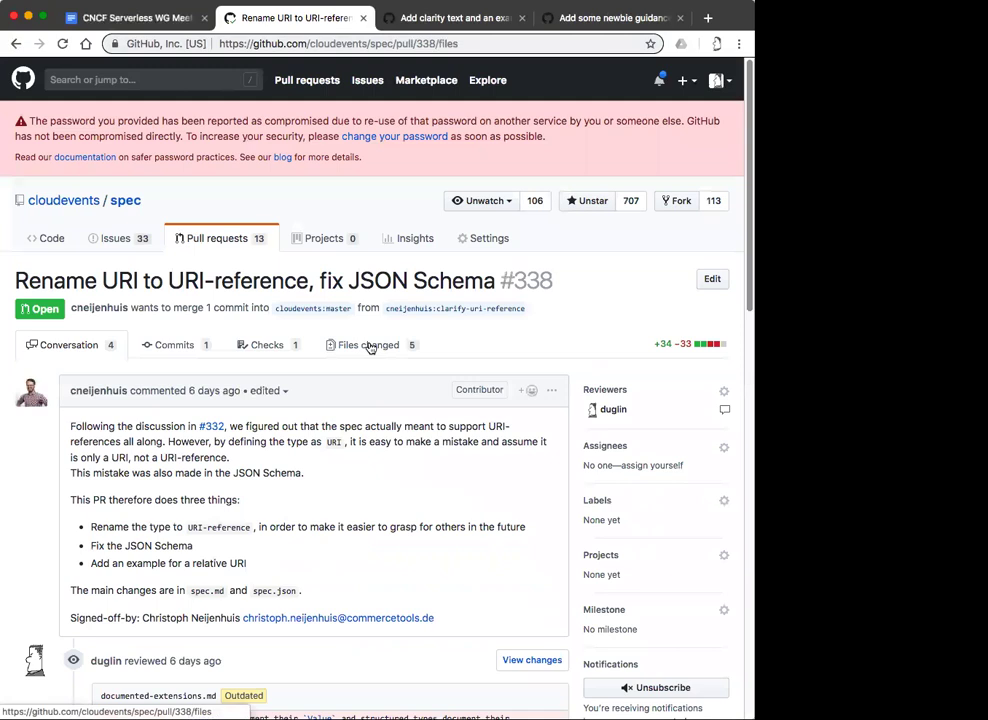
pyautogui.scroll(-3, 483, 335)
pyautogui.scroll(-2, 483, 335)
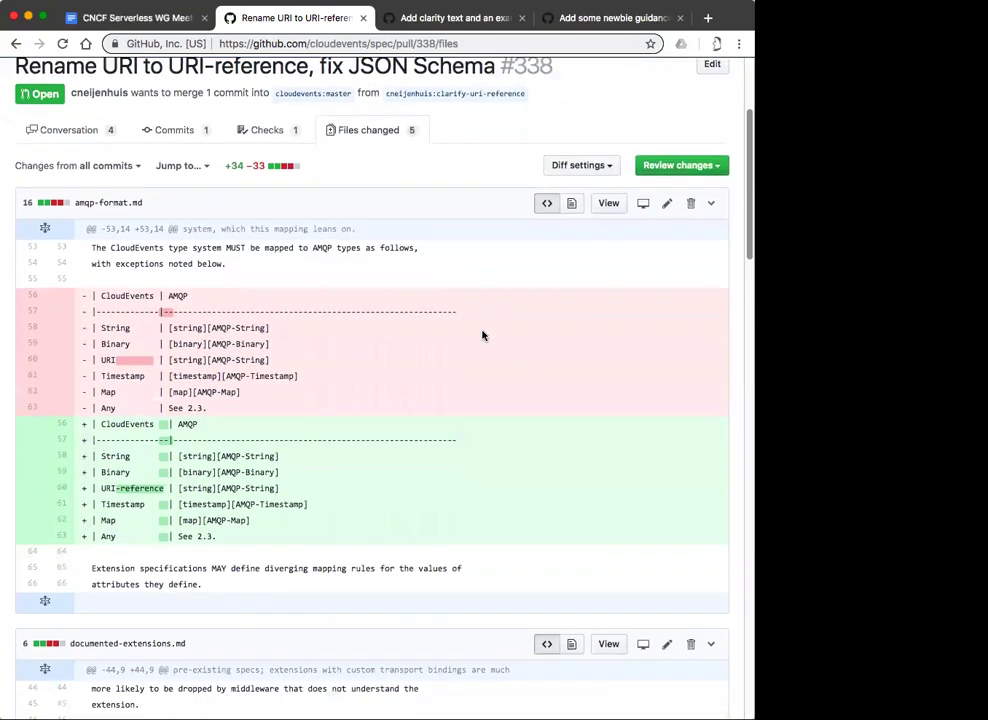
pyautogui.click(522, 18)
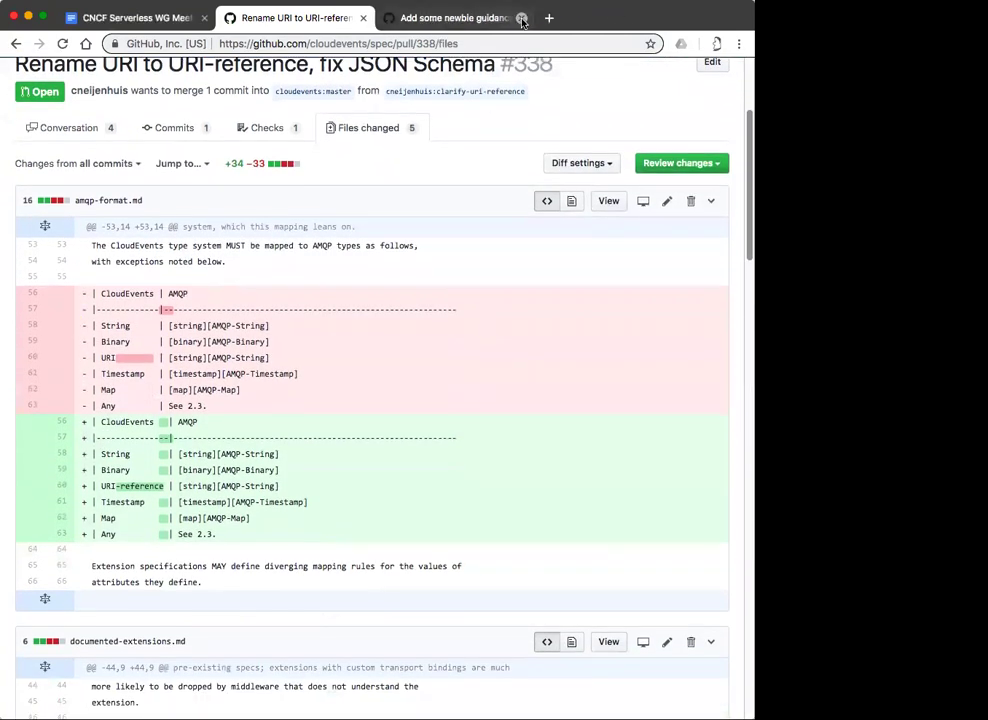
pyautogui.click(522, 18)
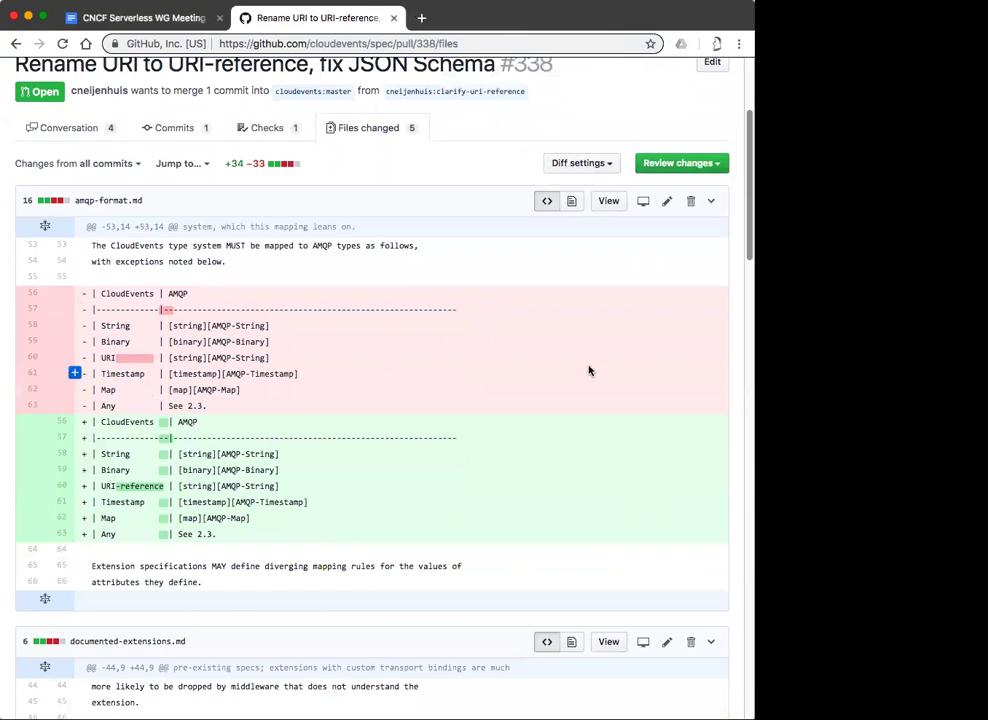
# Go through the diff to spec.md and highlight the removed URI type name and its URI-reference wording on line 119.
pyautogui.scroll(-1, 588, 371)
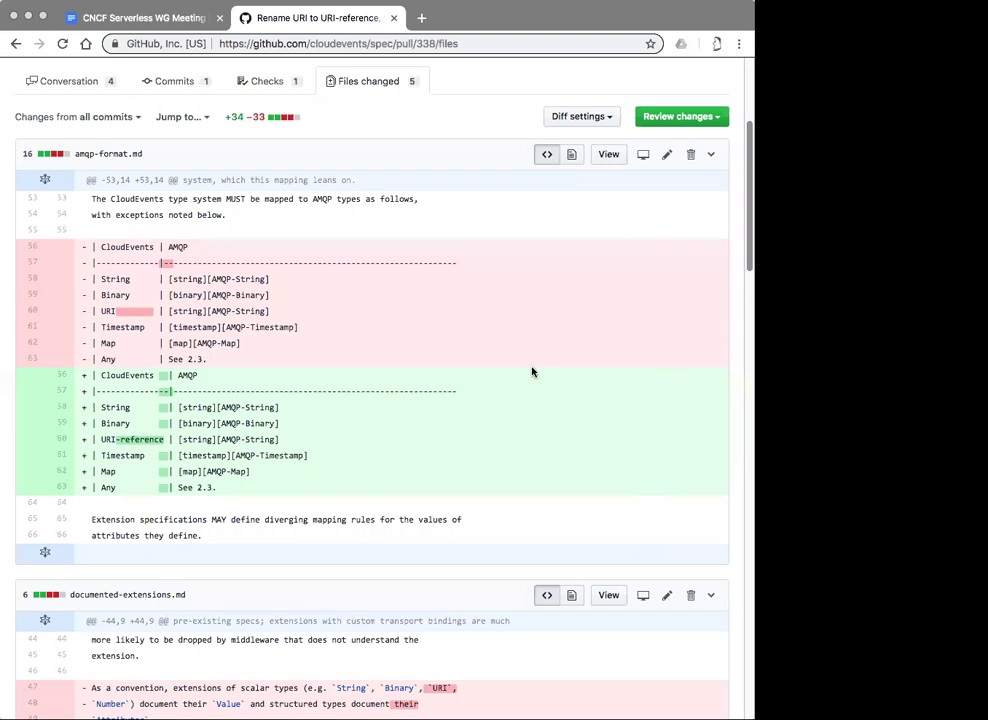
pyautogui.scroll(-5, 531, 370)
pyautogui.scroll(-15, 531, 370)
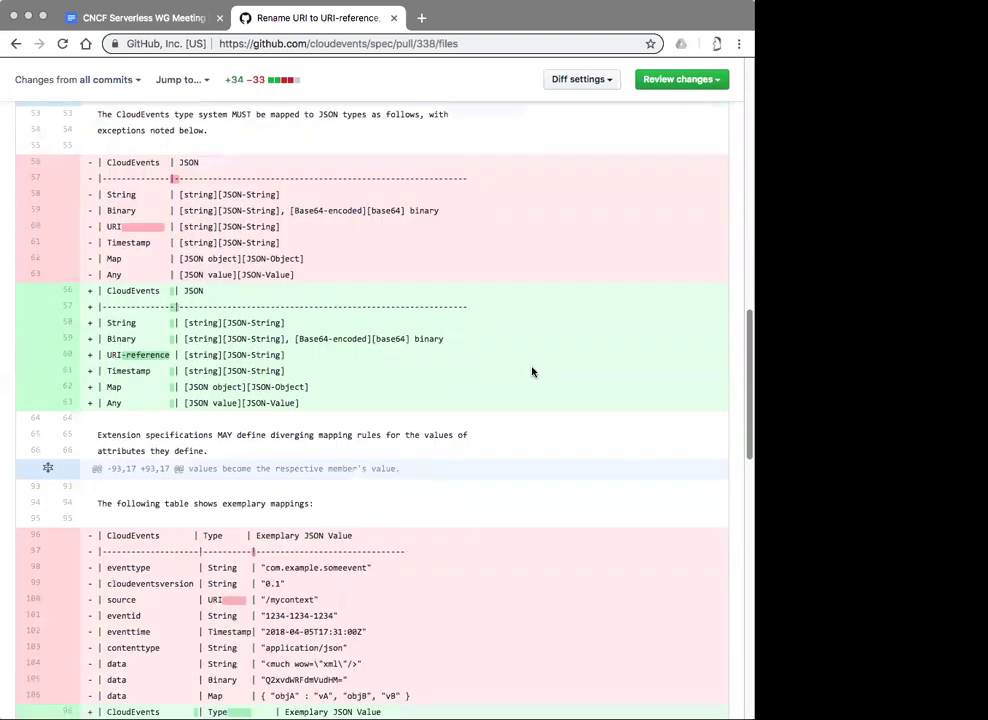
pyautogui.scroll(-6, 531, 372)
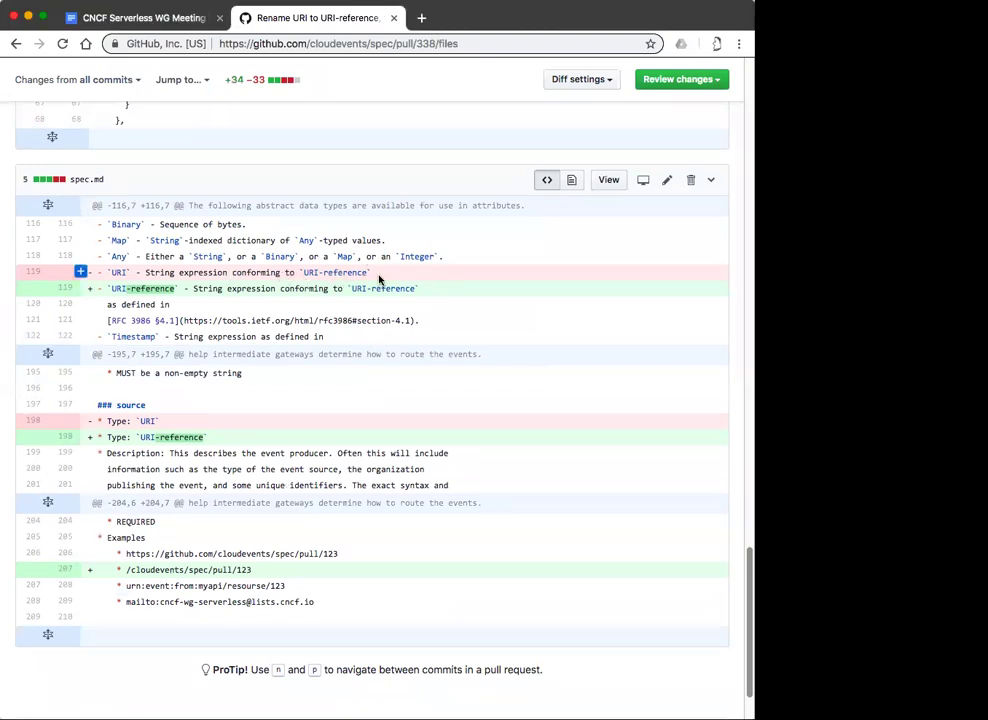
pyautogui.moveTo(379, 274); pyautogui.dragTo(284, 272)
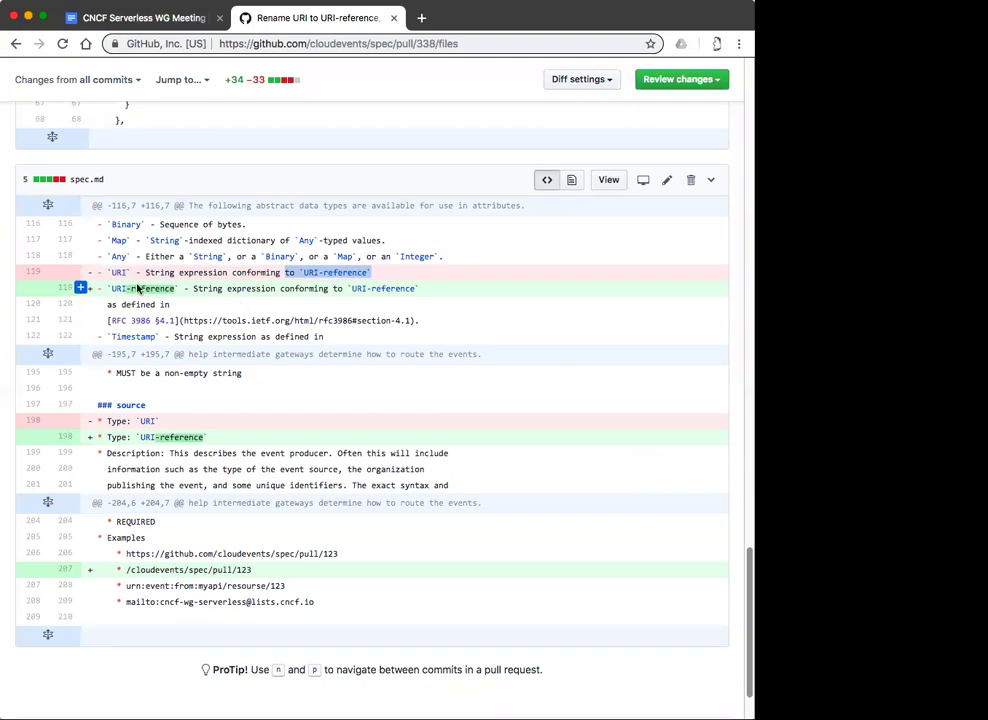
pyautogui.moveTo(107, 272); pyautogui.dragTo(128, 272)
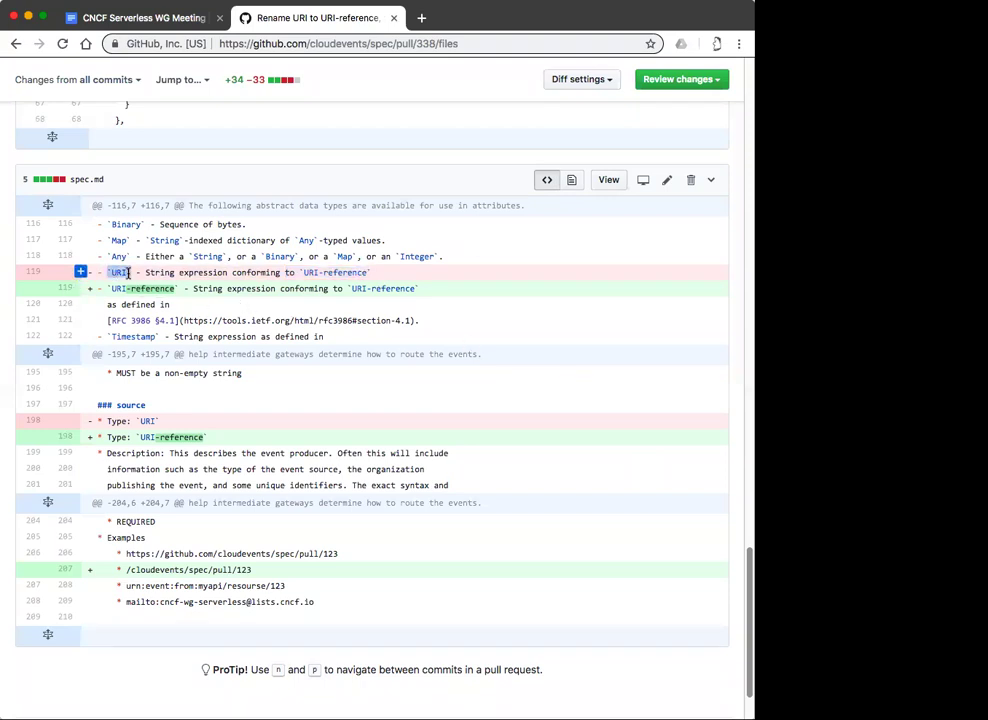
pyautogui.click(264, 290)
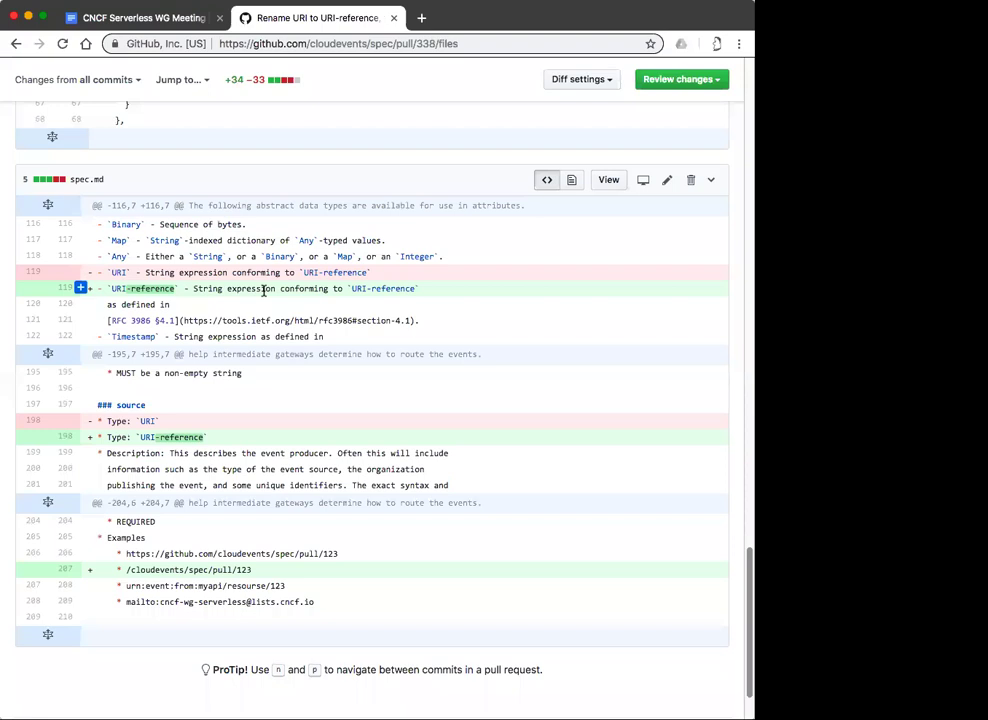
# Examine the URI-reference replacements in the spec.json, json-format.md, spec.md, amqp-format.md and documented-extensions.md diffs.
pyautogui.scroll(4, 264, 290)
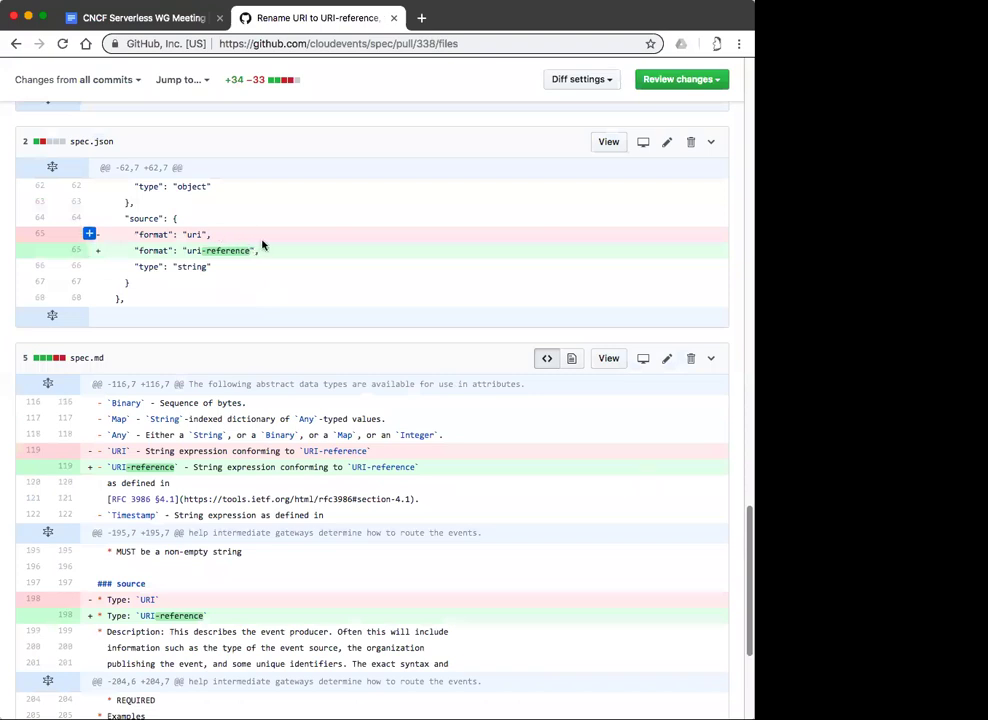
pyautogui.scroll(4, 263, 245)
pyautogui.scroll(-1, 263, 245)
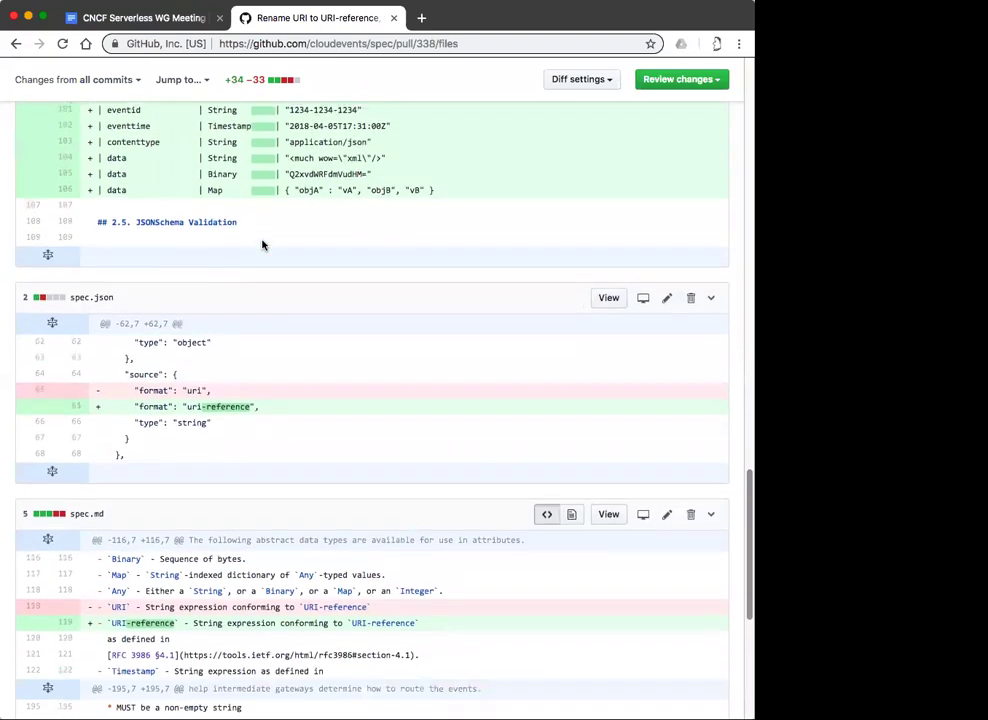
pyautogui.scroll(3, 263, 245)
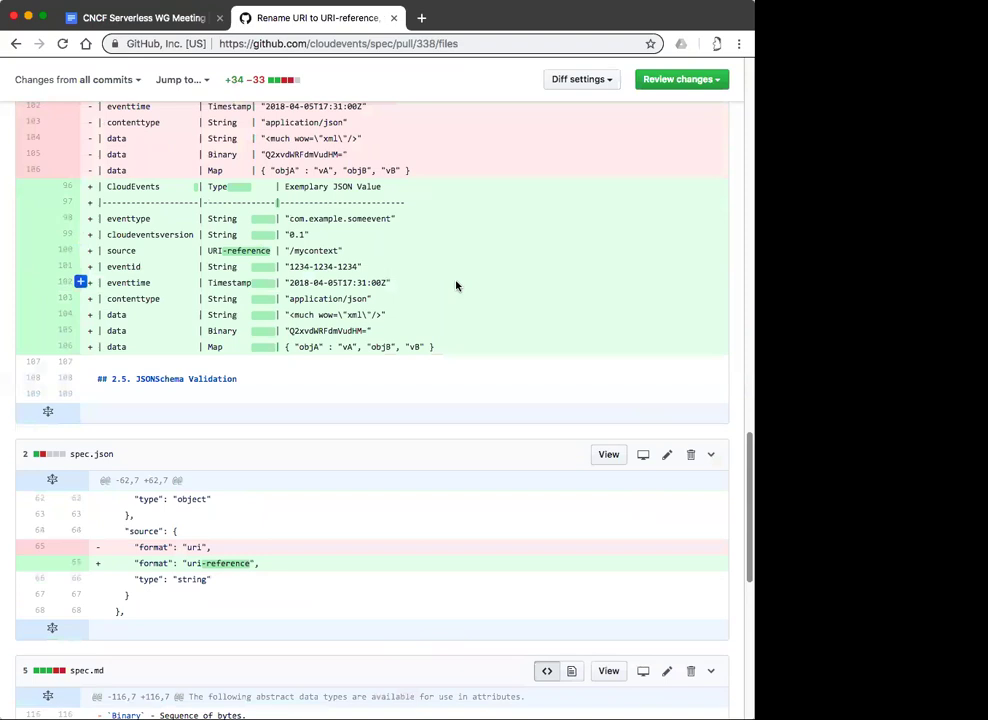
pyautogui.scroll(6, 456, 286)
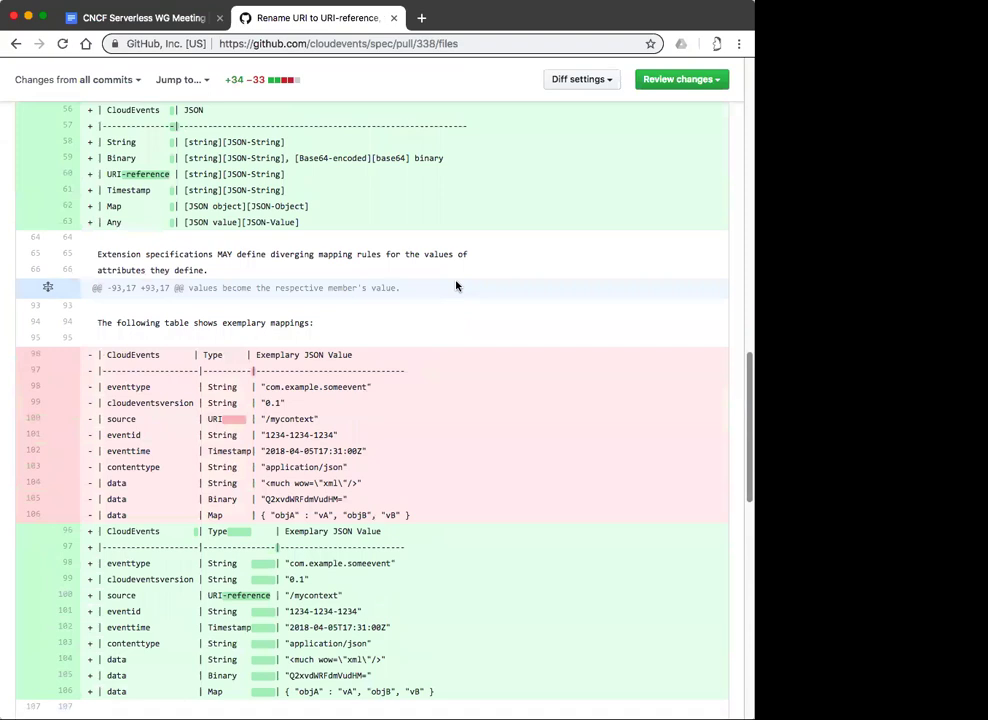
pyautogui.scroll(-6, 456, 286)
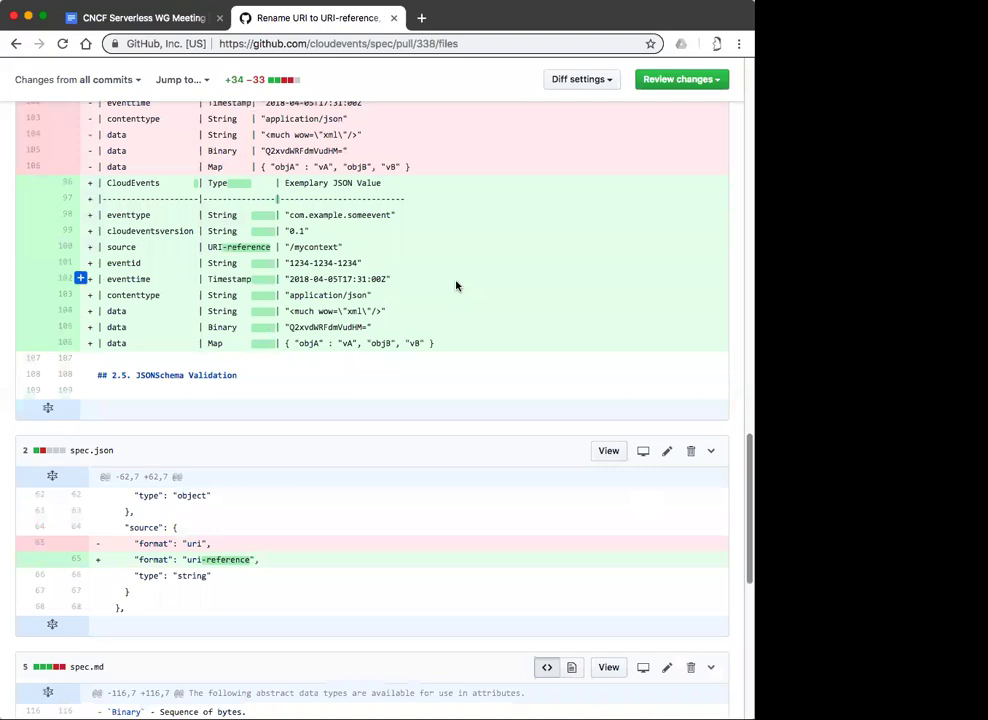
pyautogui.scroll(-10, 456, 286)
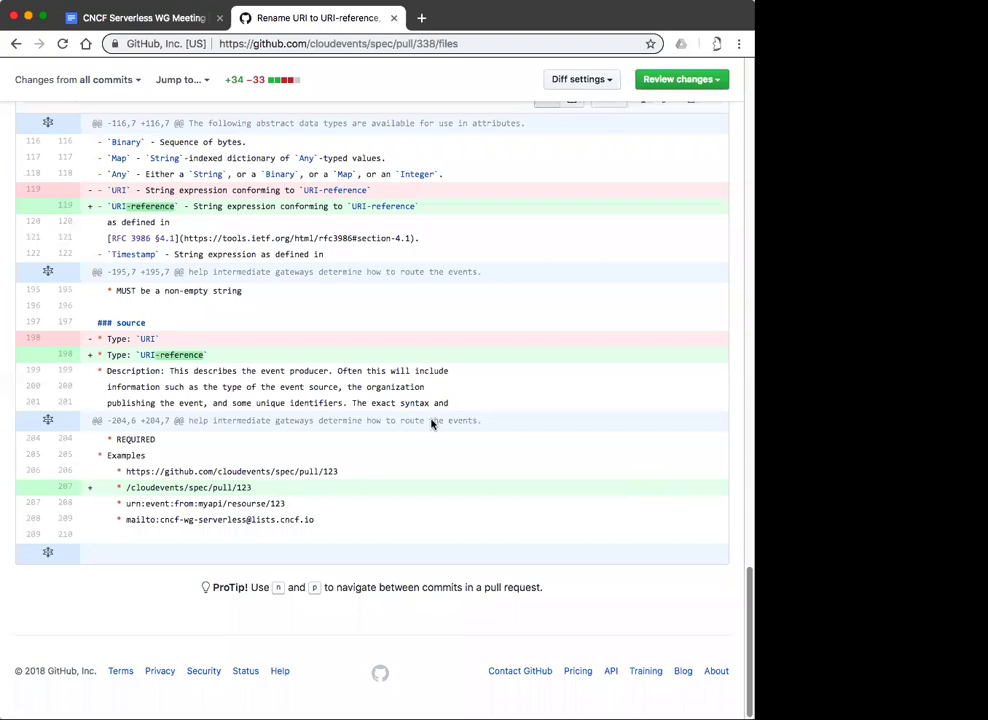
pyautogui.scroll(15, 432, 424)
pyautogui.scroll(15, 432, 424)
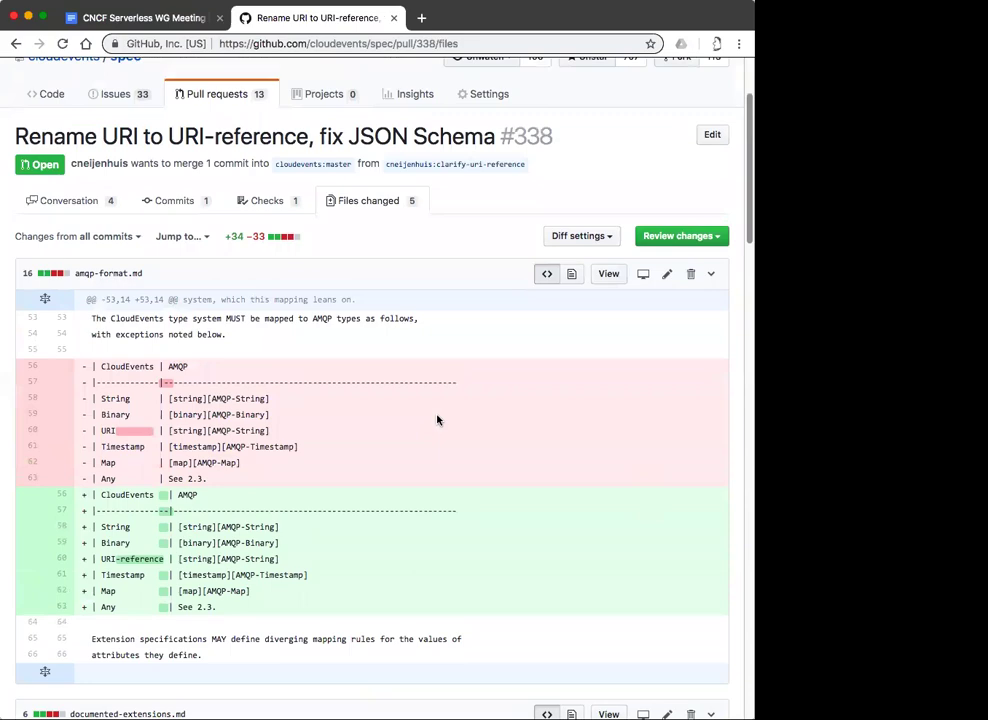
pyautogui.scroll(-10, 437, 420)
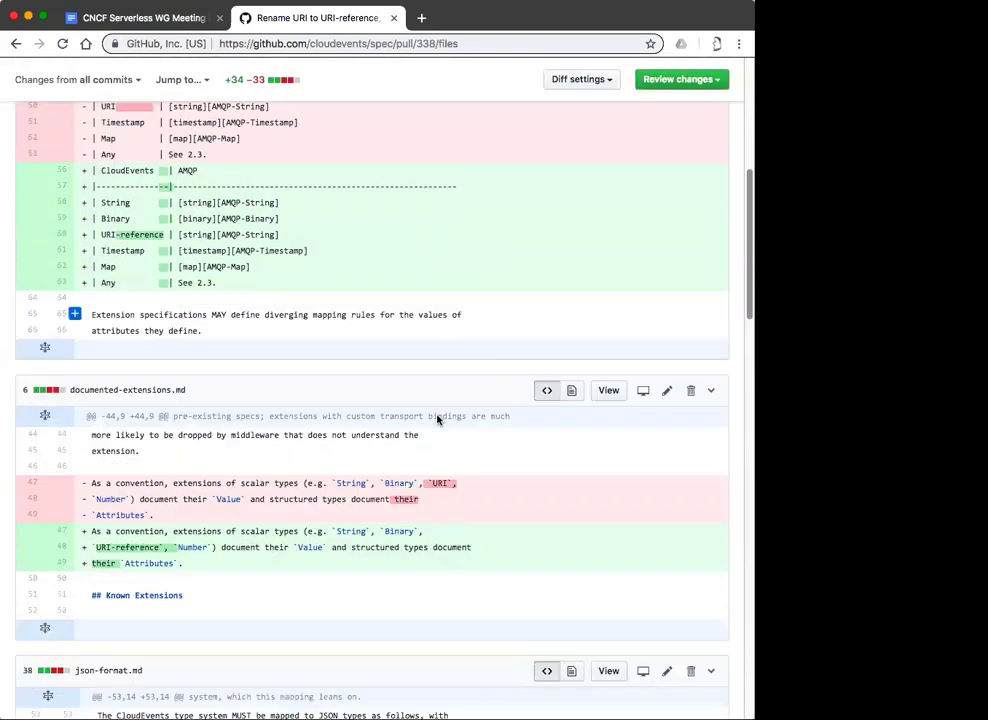
# Go over the type mapping tables in json-format.md, the spec.json format change, and the source type and example changes in spec.md.
pyautogui.scroll(-3, 437, 420)
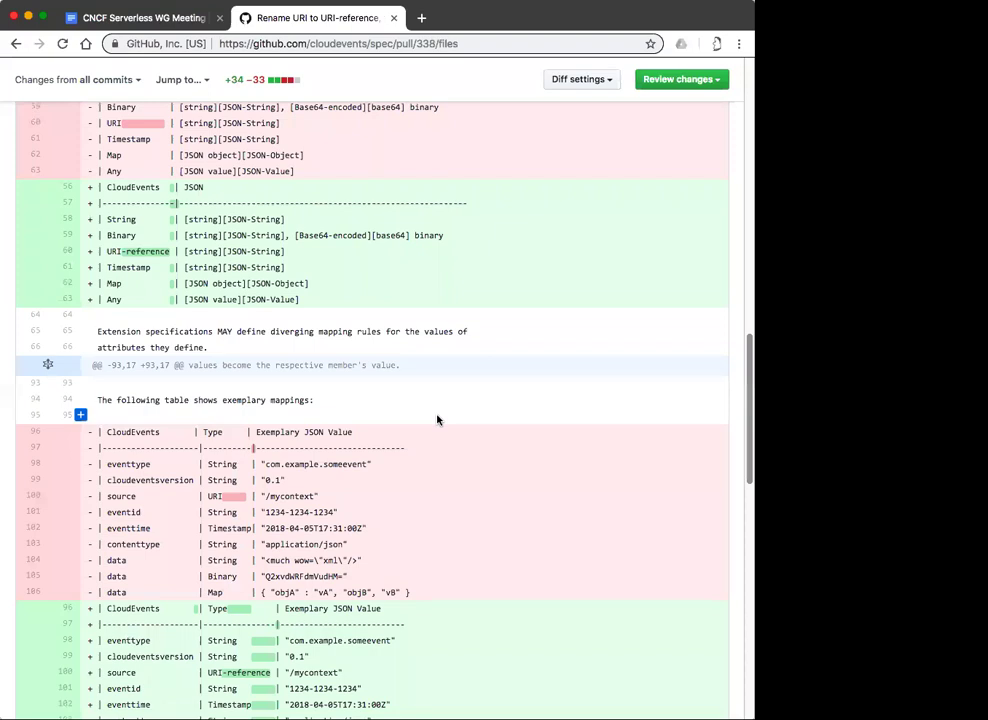
pyautogui.scroll(-3, 437, 420)
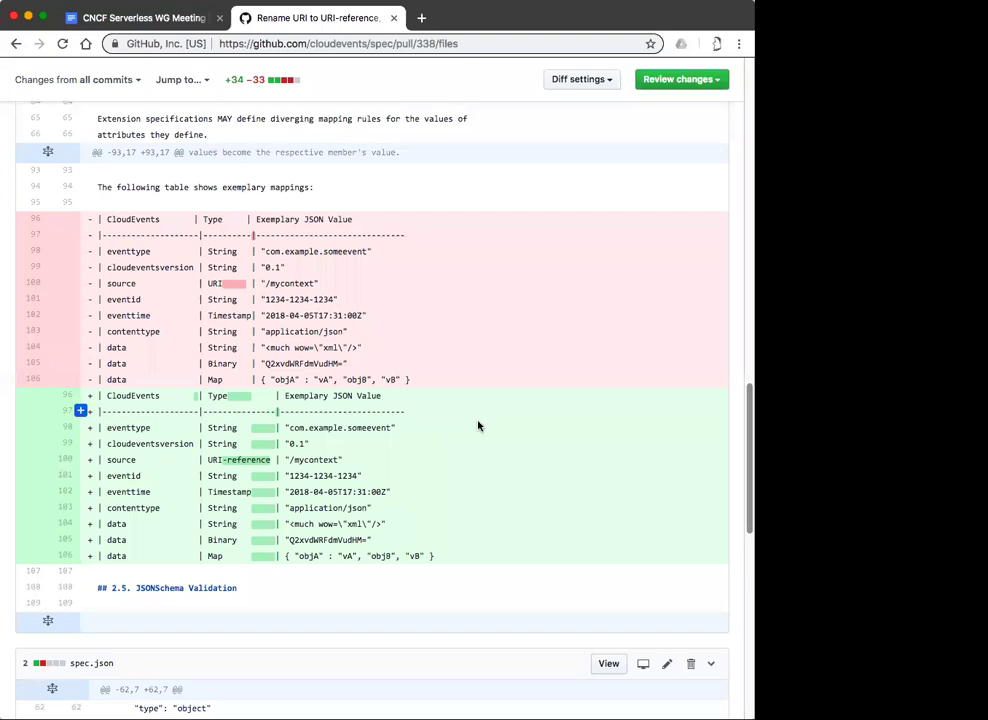
pyautogui.scroll(-3, 481, 428)
pyautogui.scroll(-3, 481, 430)
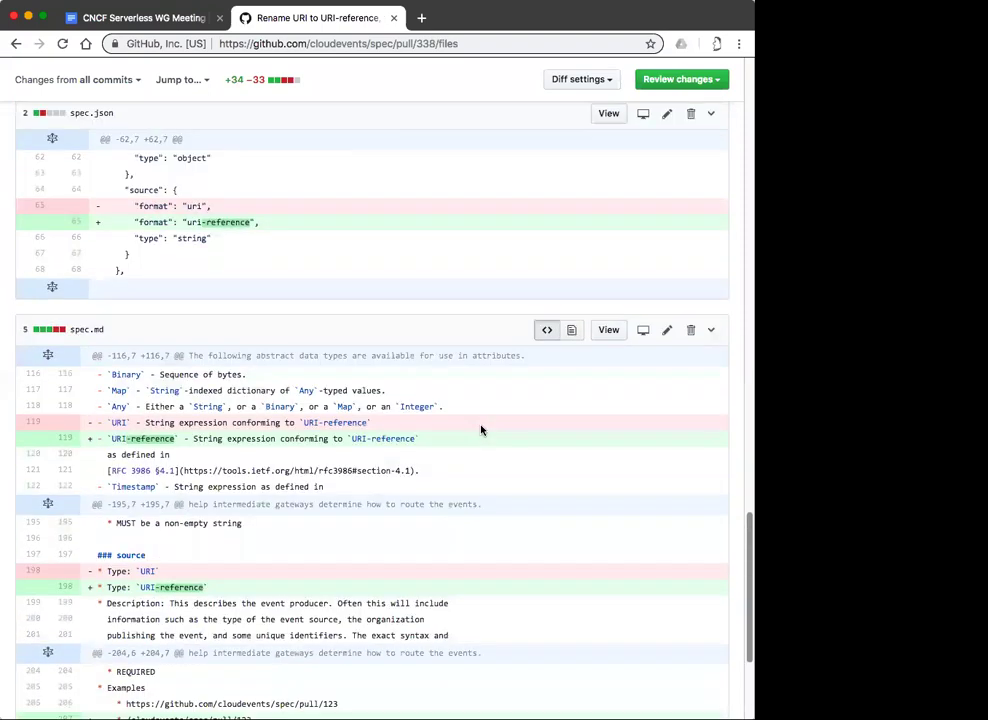
pyautogui.scroll(-3, 481, 430)
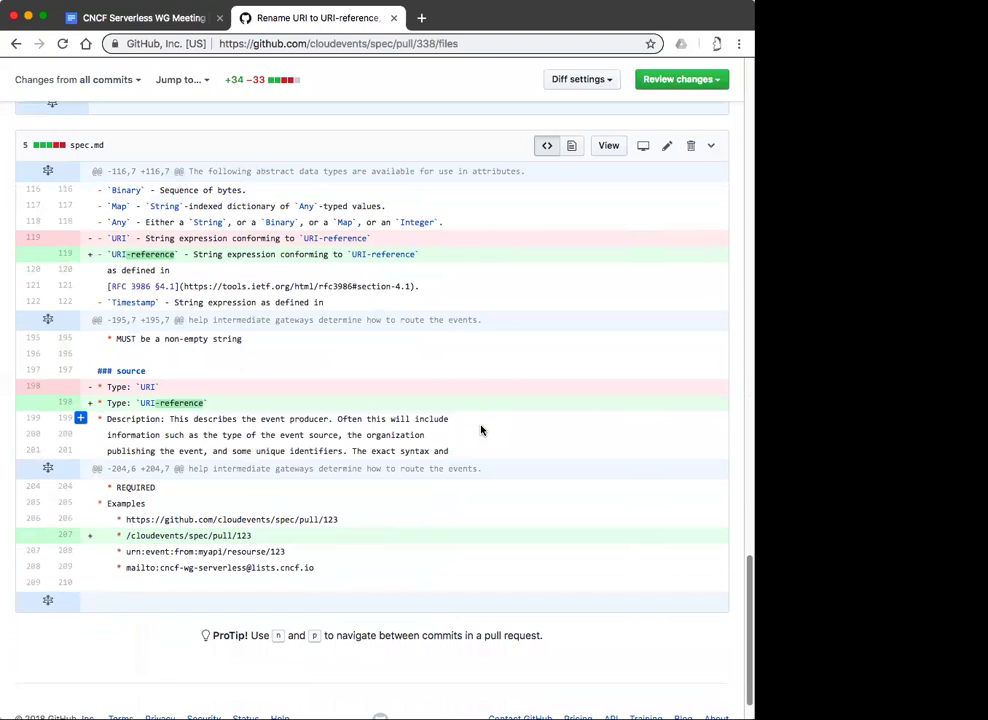
pyautogui.scroll(1, 481, 430)
pyautogui.scroll(1, 481, 430)
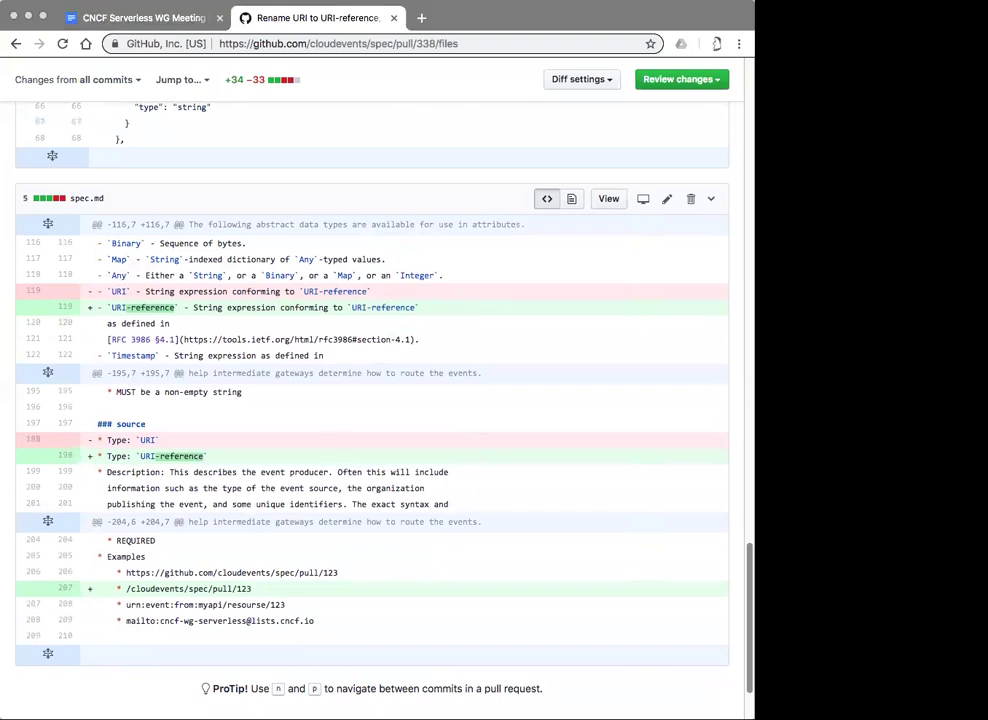
pyautogui.click(636, 344)
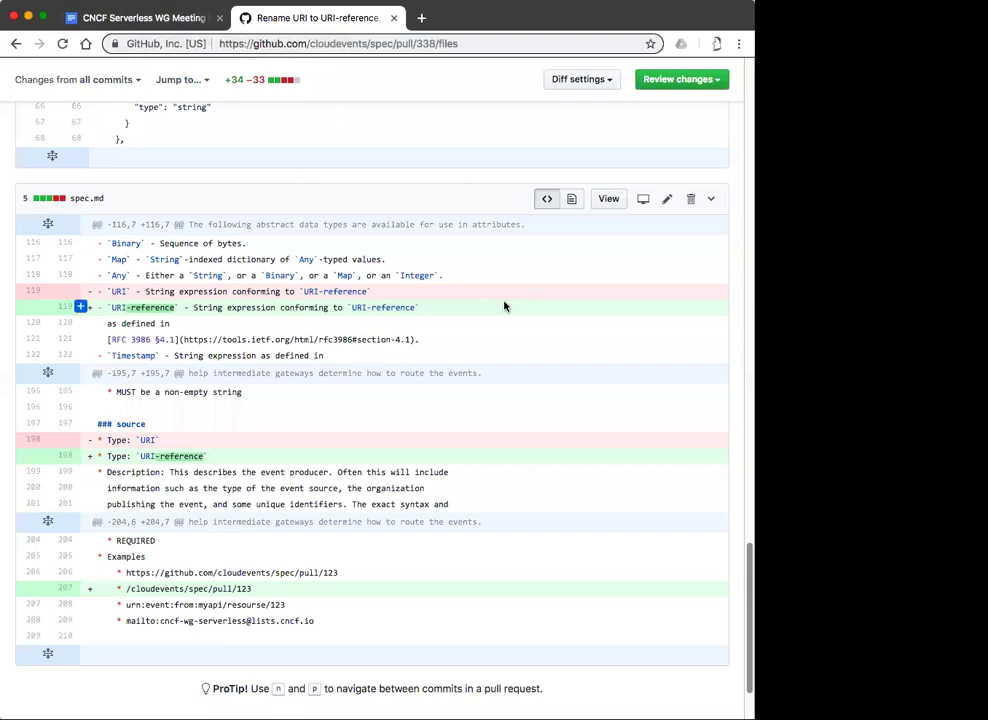
pyautogui.scroll(10, 558, 322)
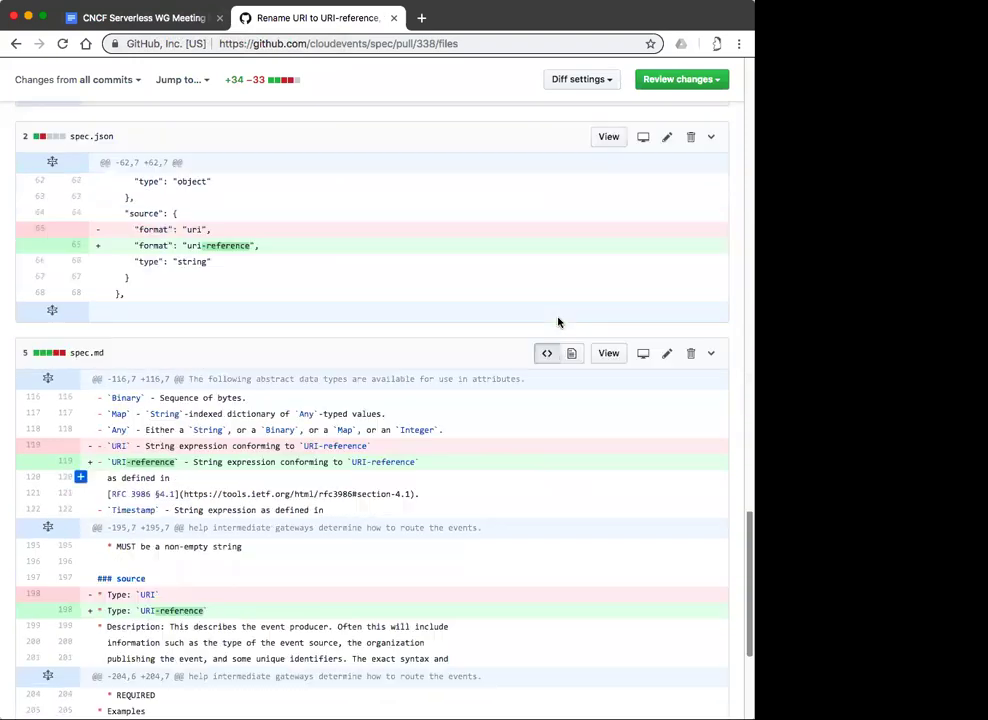
pyautogui.scroll(3, 558, 322)
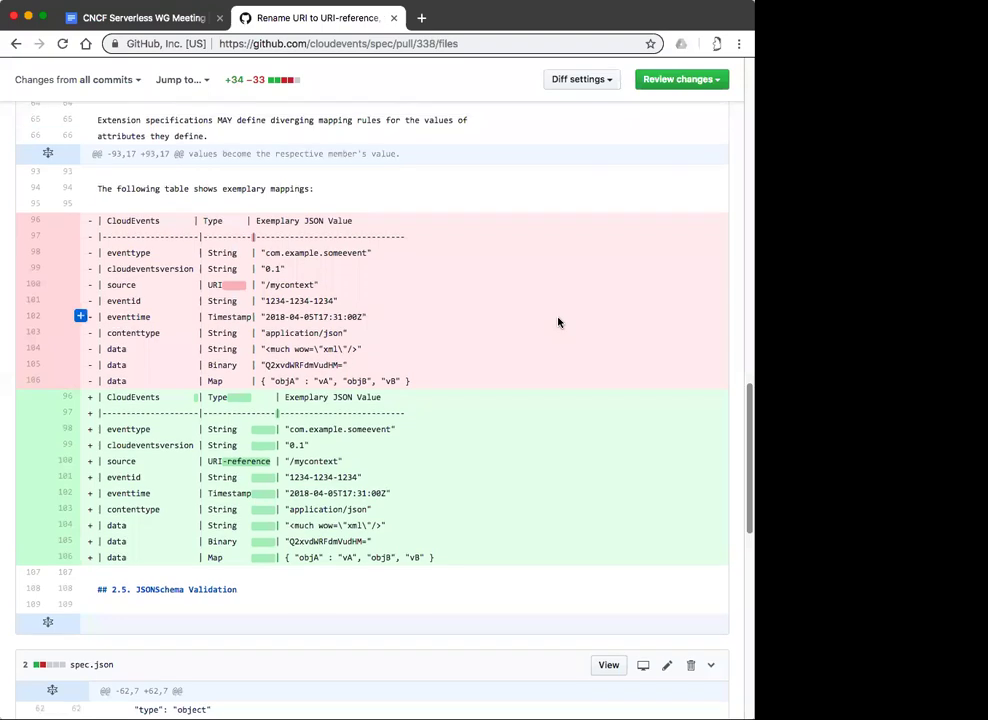
pyautogui.scroll(8, 558, 322)
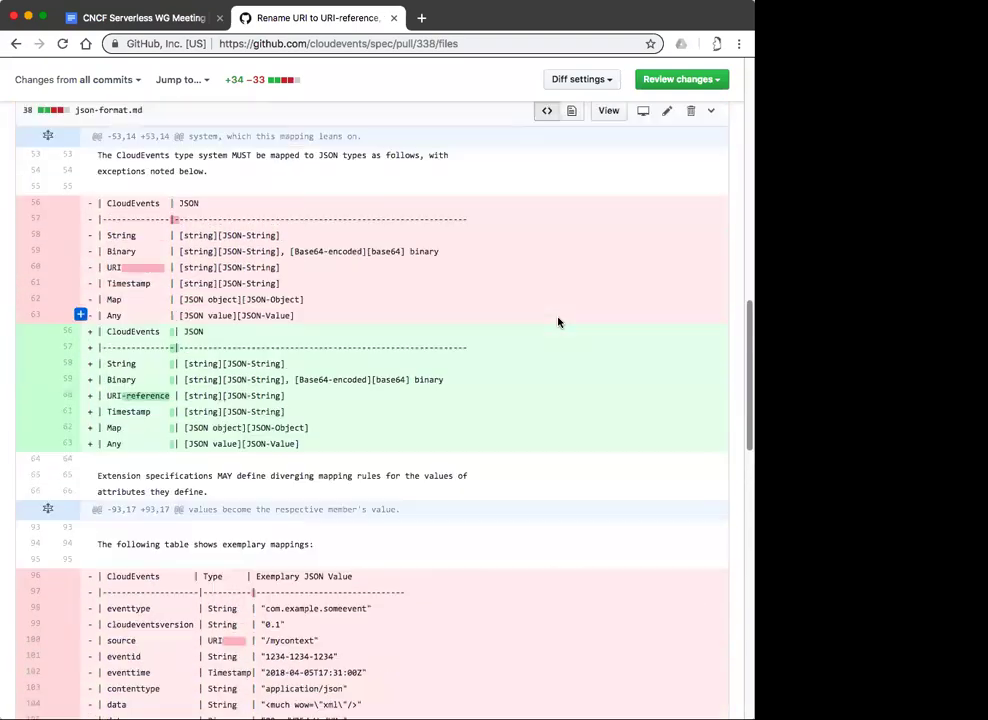
pyautogui.scroll(14, 558, 322)
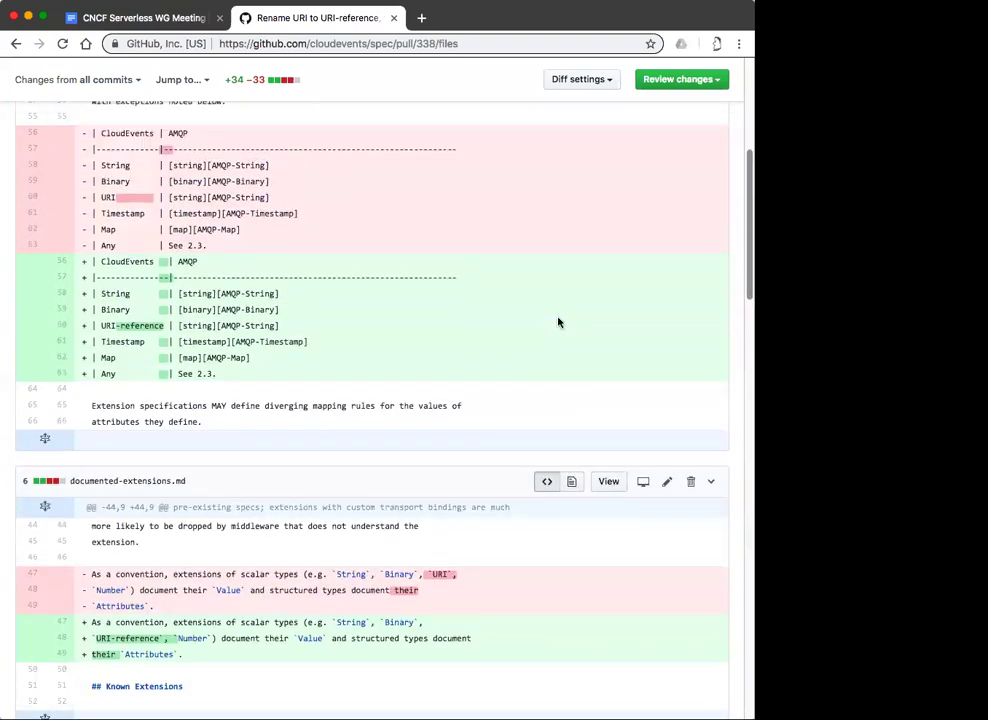
pyautogui.scroll(7, 558, 322)
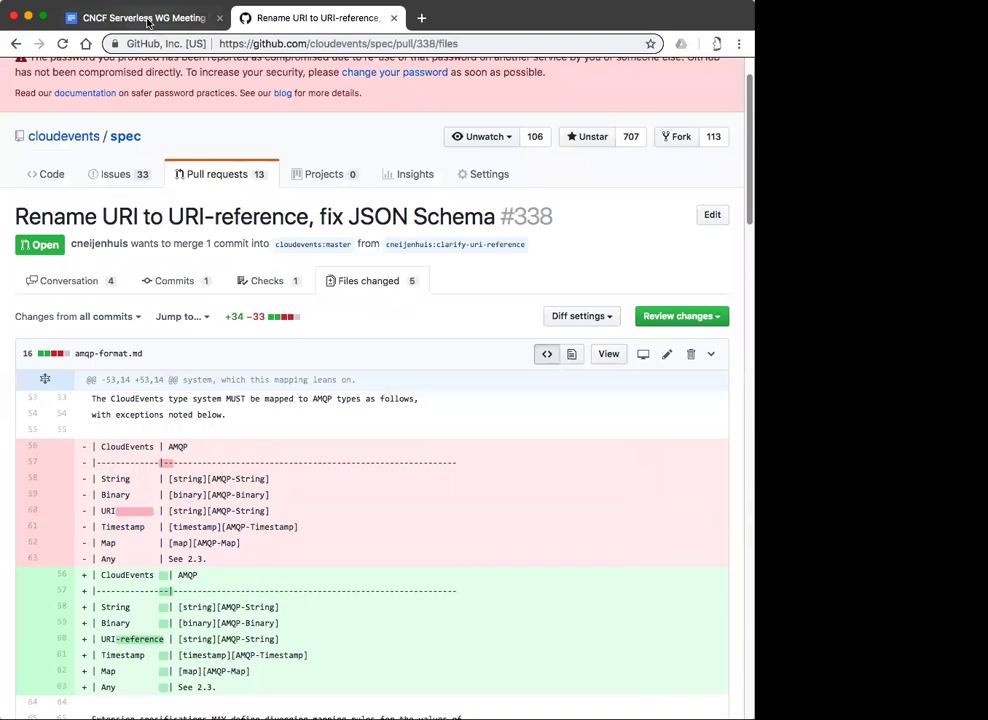
# Return to the meeting minutes and mark the "Rename URI to URI-reference, fix JSON Schema" item with "- Approved".
pyautogui.click(147, 19)
pyautogui.rightClick(205, 363)
pyautogui.press('Escape')
pyautogui.press('End')
pyautogui.write('- ')
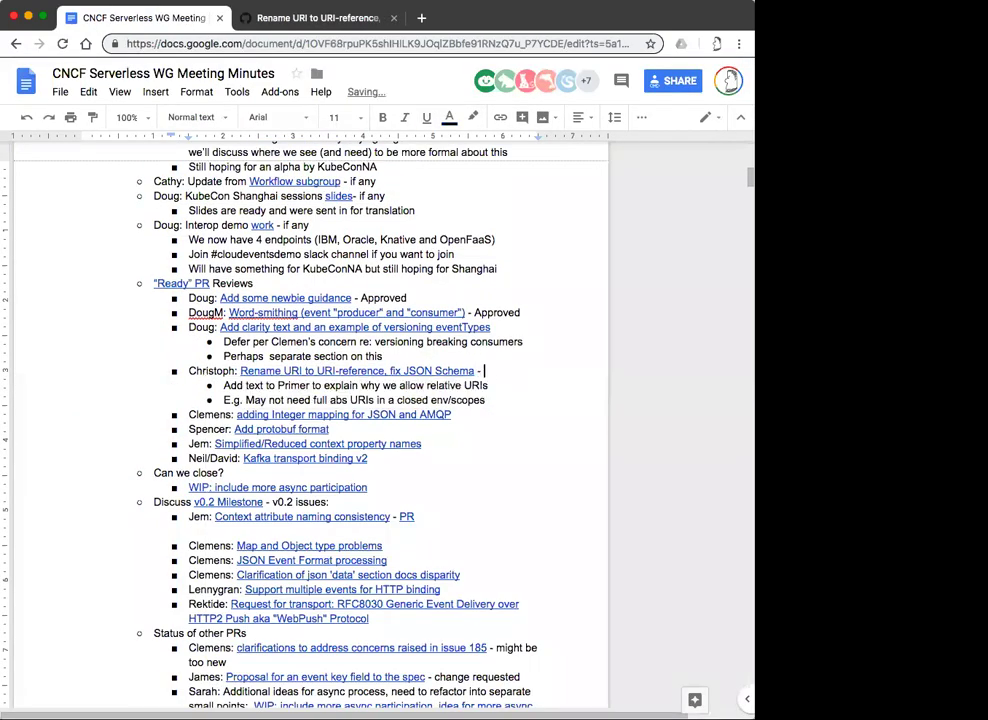
pyautogui.write('Approved')
# Open the "adding Integer mapping for JSON and AMQP" pull request from the minutes and show its changed files.
pyautogui.click(327, 414)
pyautogui.click(352, 436)
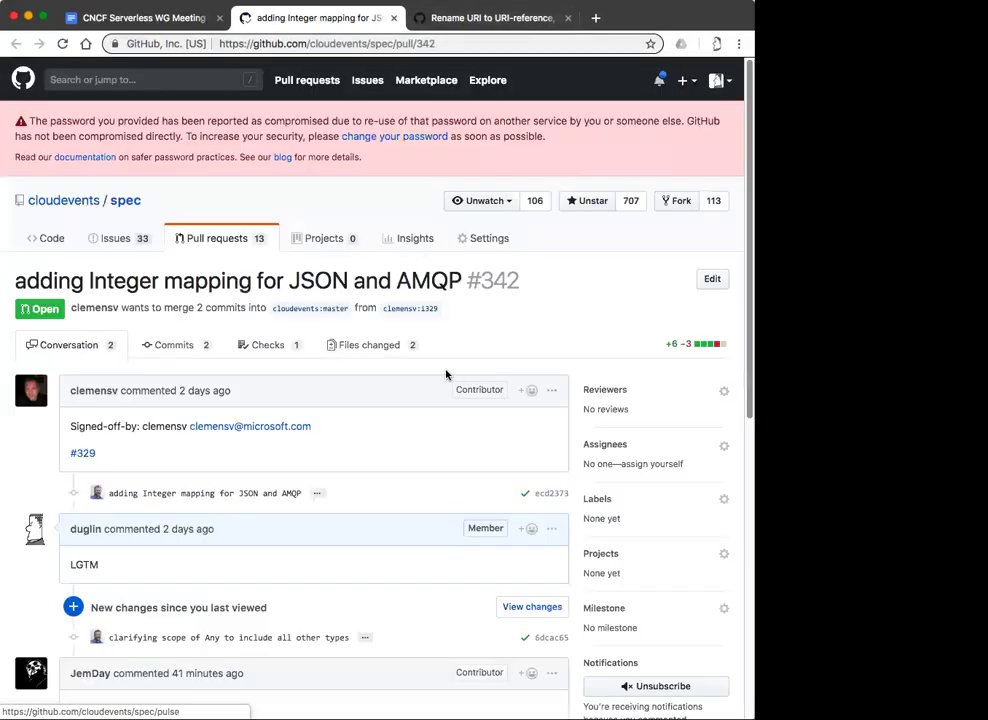
pyautogui.click(361, 345)
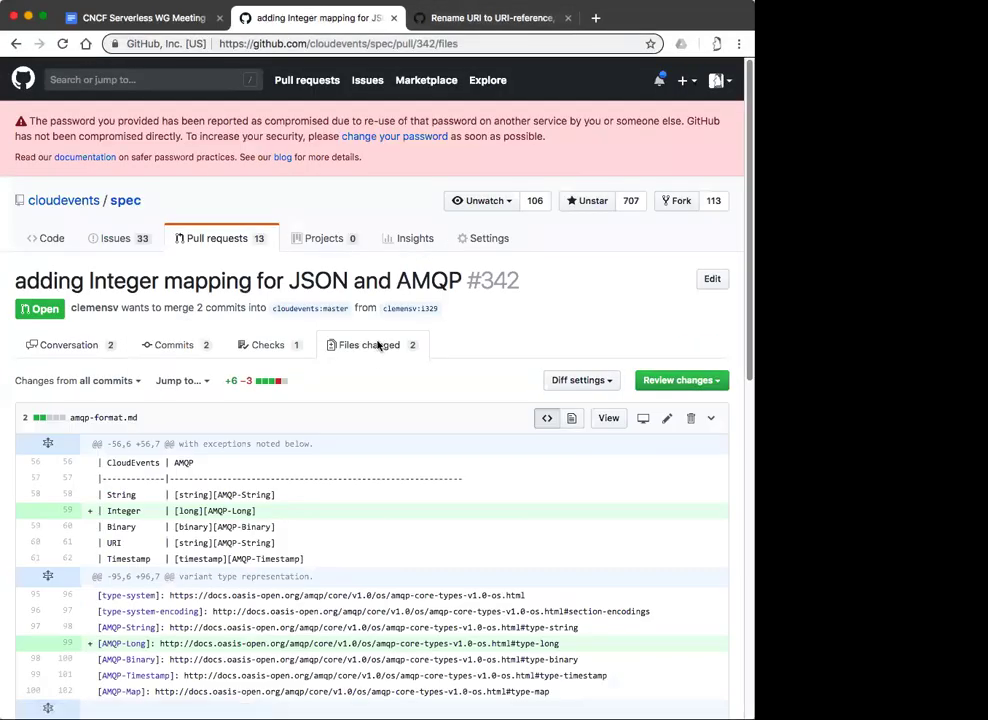
# Go through the amqp-format.md and json-format.md diffs and highlight the "only the `int` component" wording of the JSON Integer mapping.
pyautogui.scroll(-3, 514, 343)
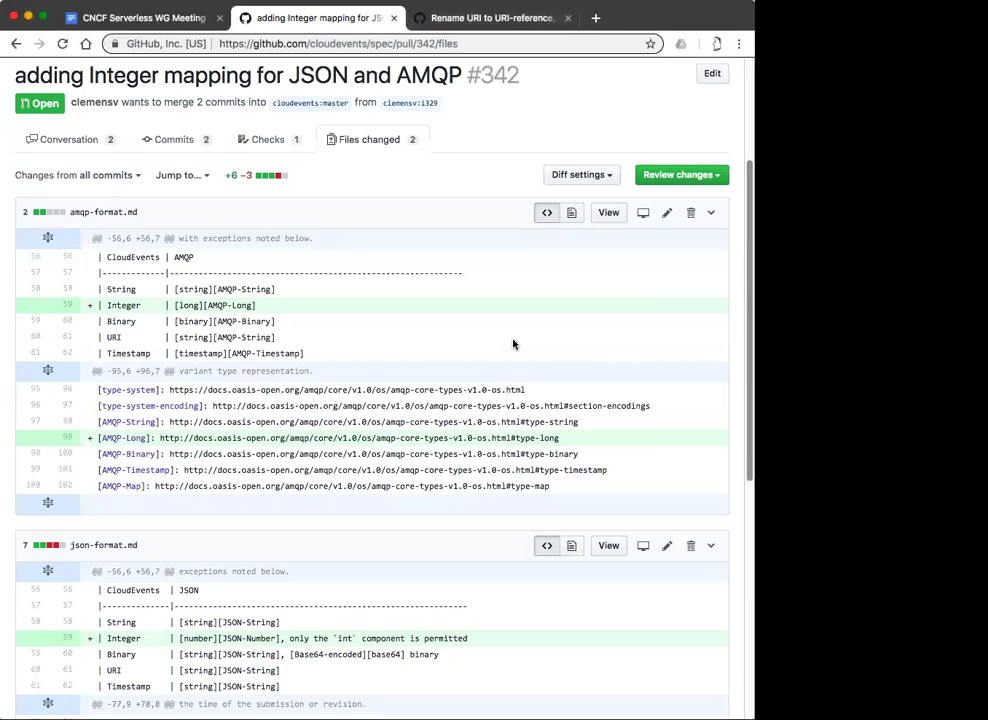
pyautogui.scroll(-10, 513, 344)
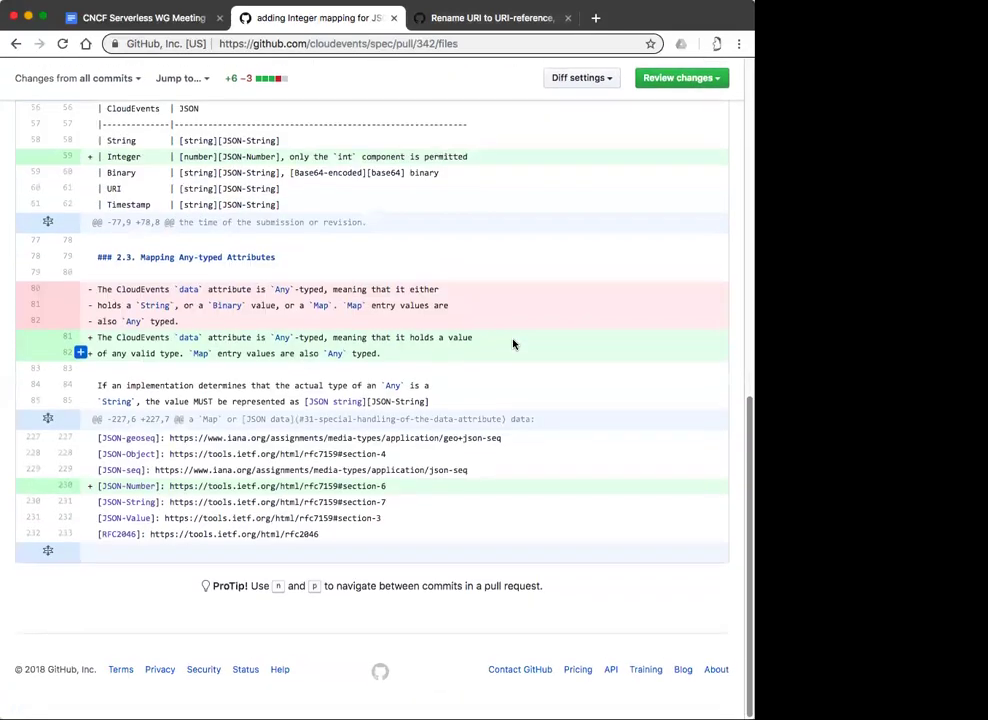
pyautogui.scroll(3, 513, 344)
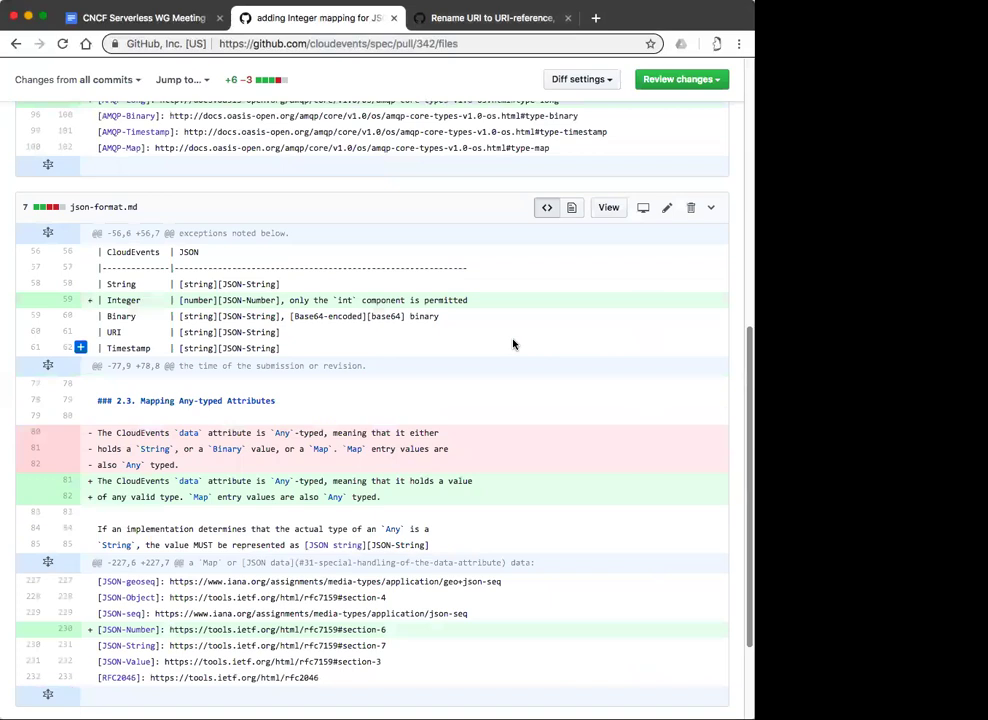
pyautogui.scroll(1, 513, 344)
pyautogui.scroll(3, 513, 344)
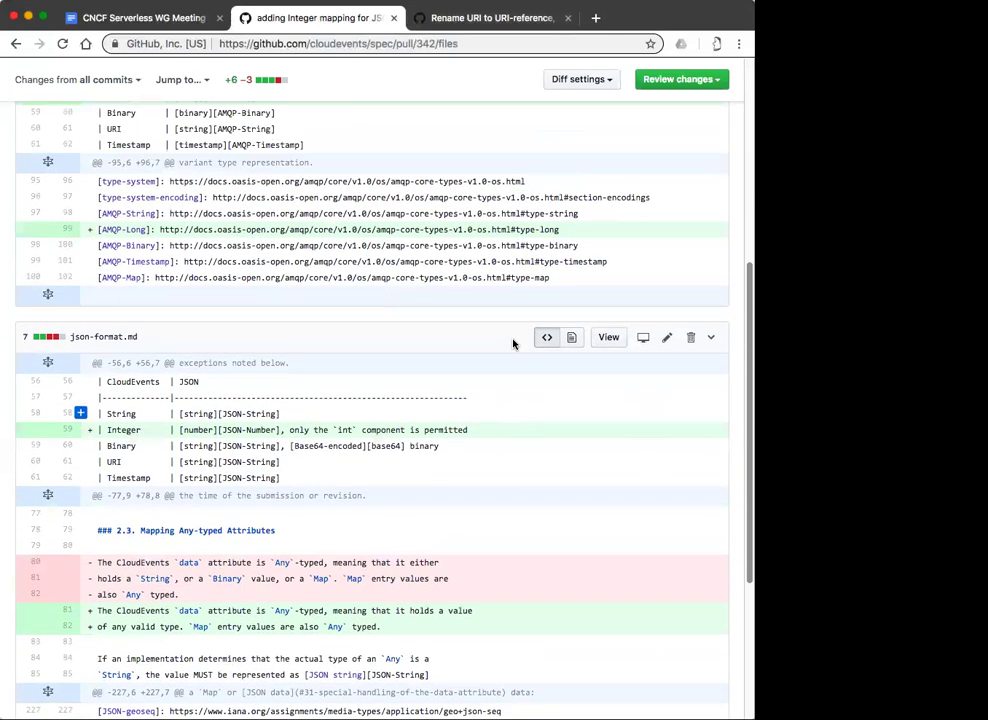
pyautogui.scroll(-1, 513, 340)
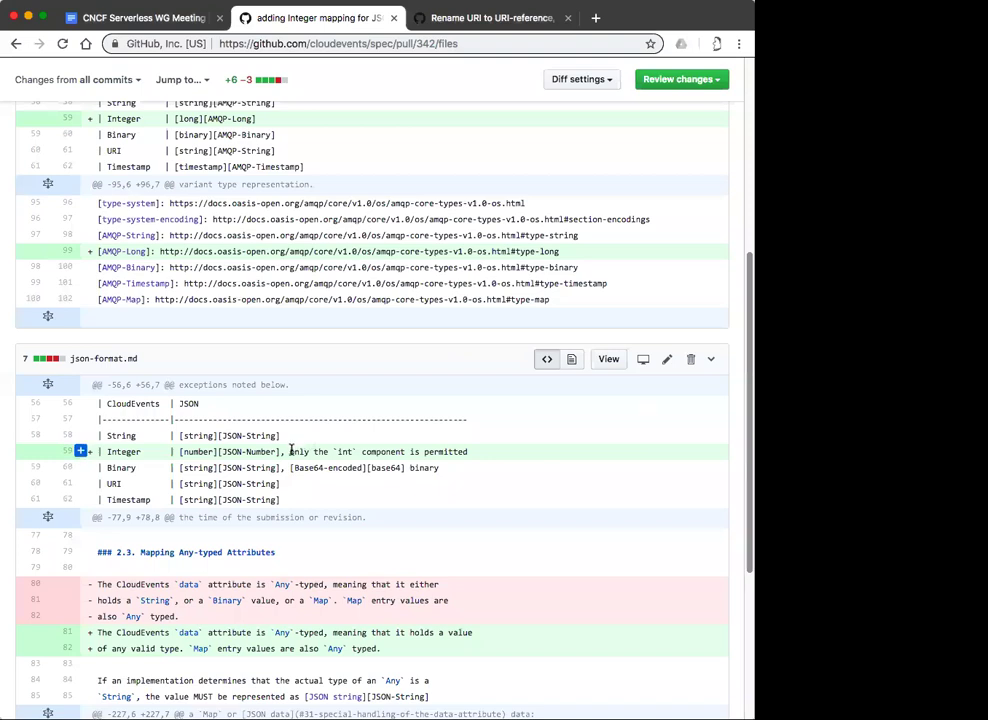
pyautogui.moveTo(290, 451); pyautogui.dragTo(375, 451)
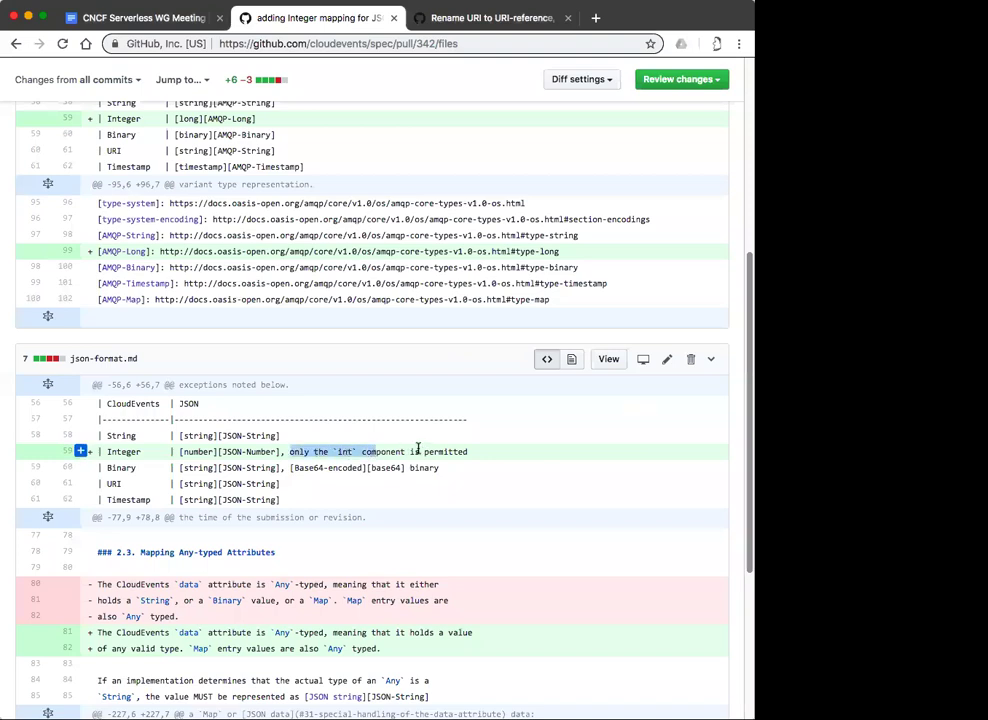
pyautogui.click(419, 448)
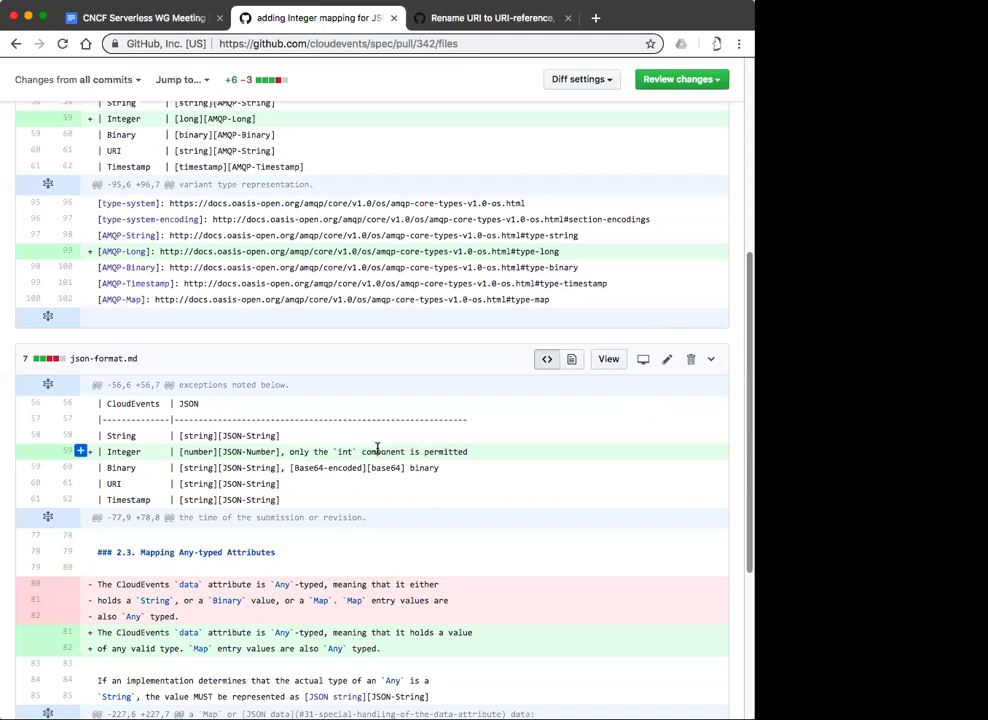
# Examine the reworded section 2.3 on Any-typed attributes in json-format.md and the added AMQP-Long and JSON-Number references.
pyautogui.scroll(-1, 377, 447)
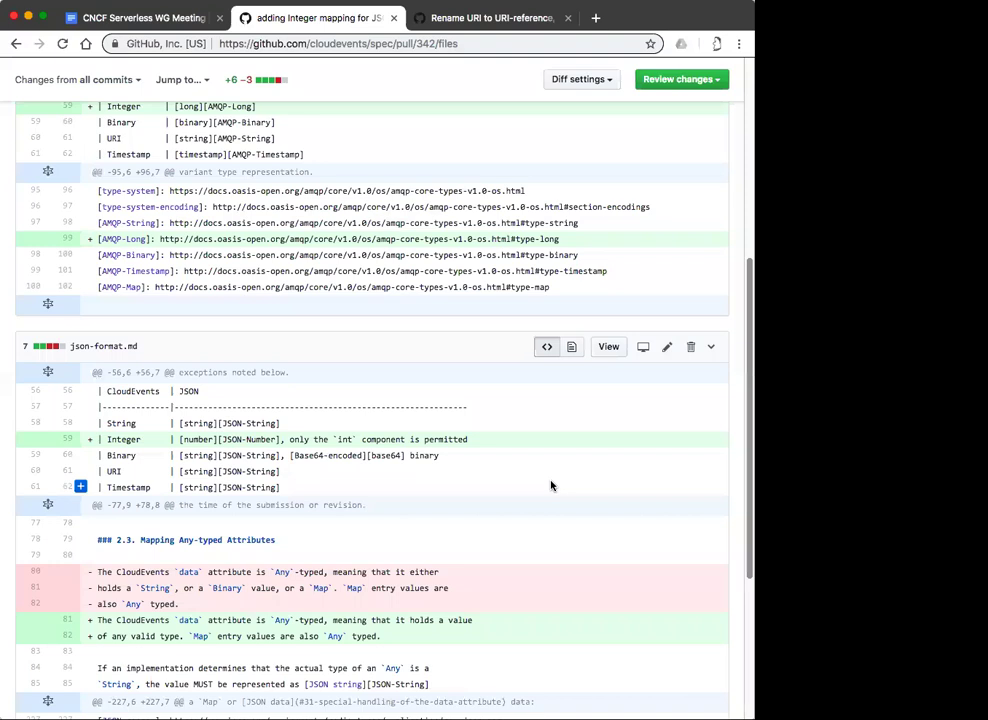
pyautogui.scroll(-2, 550, 486)
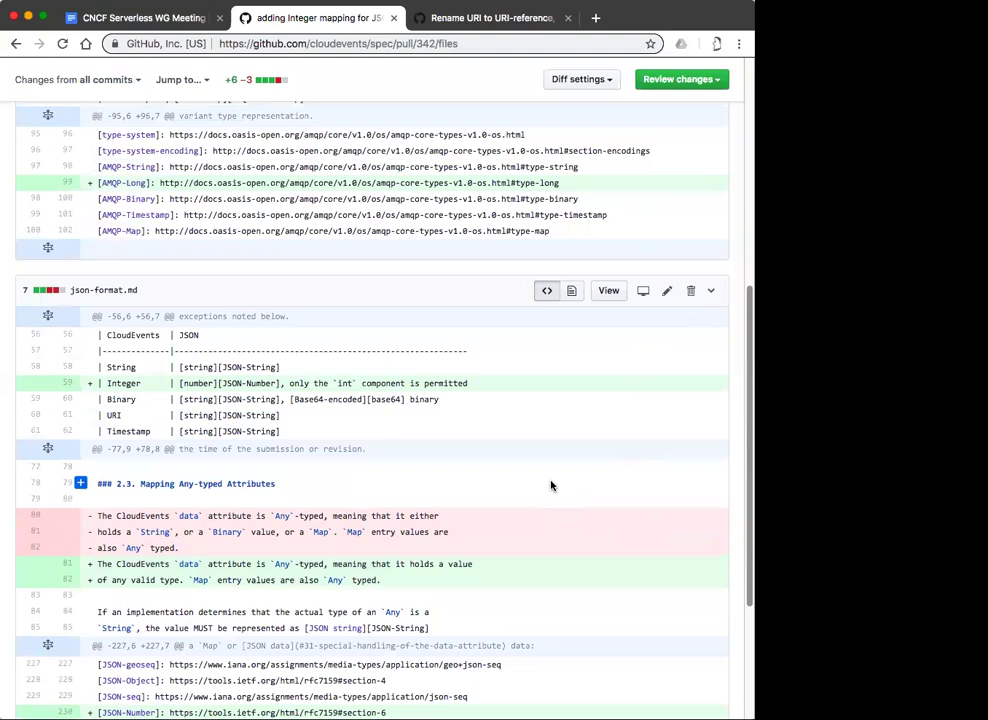
pyautogui.scroll(-3, 550, 486)
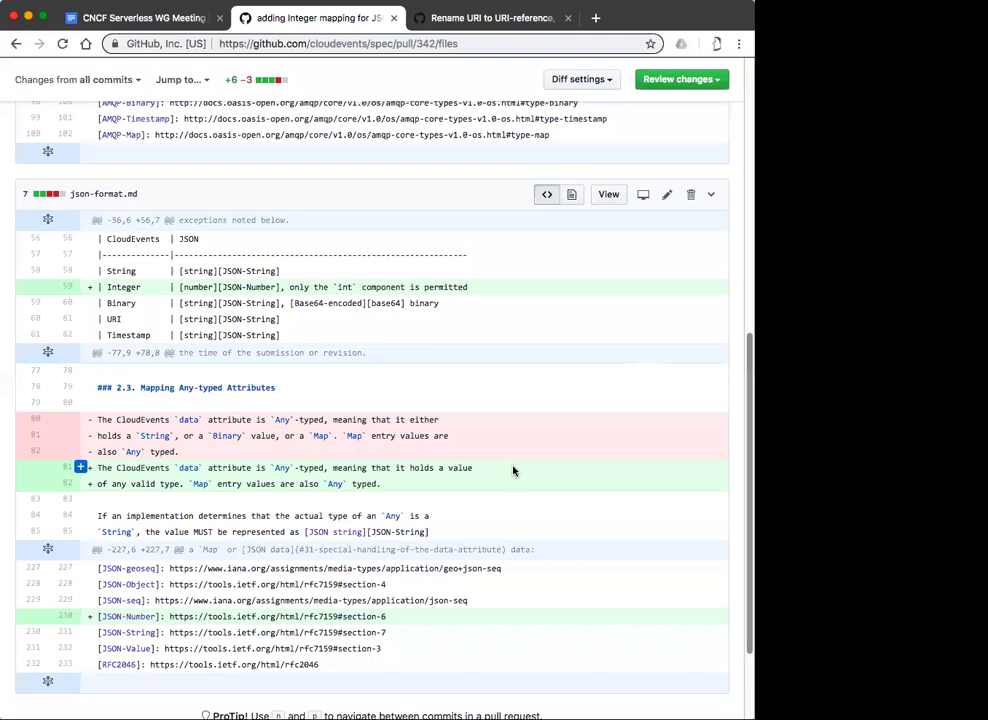
pyautogui.scroll(6, 513, 470)
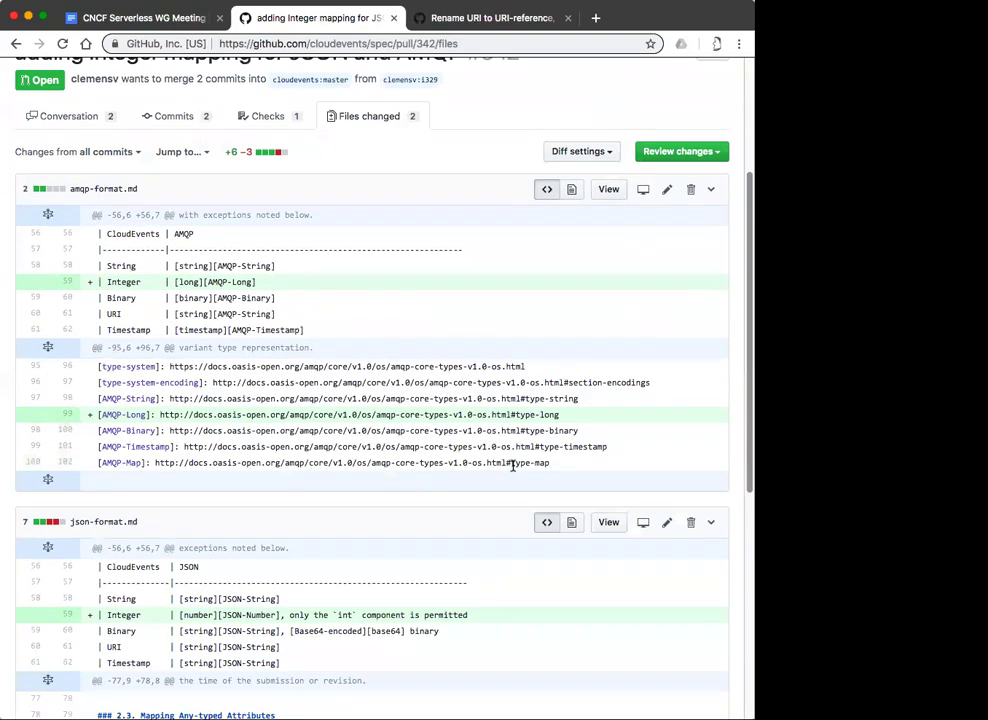
pyautogui.scroll(-6, 513, 465)
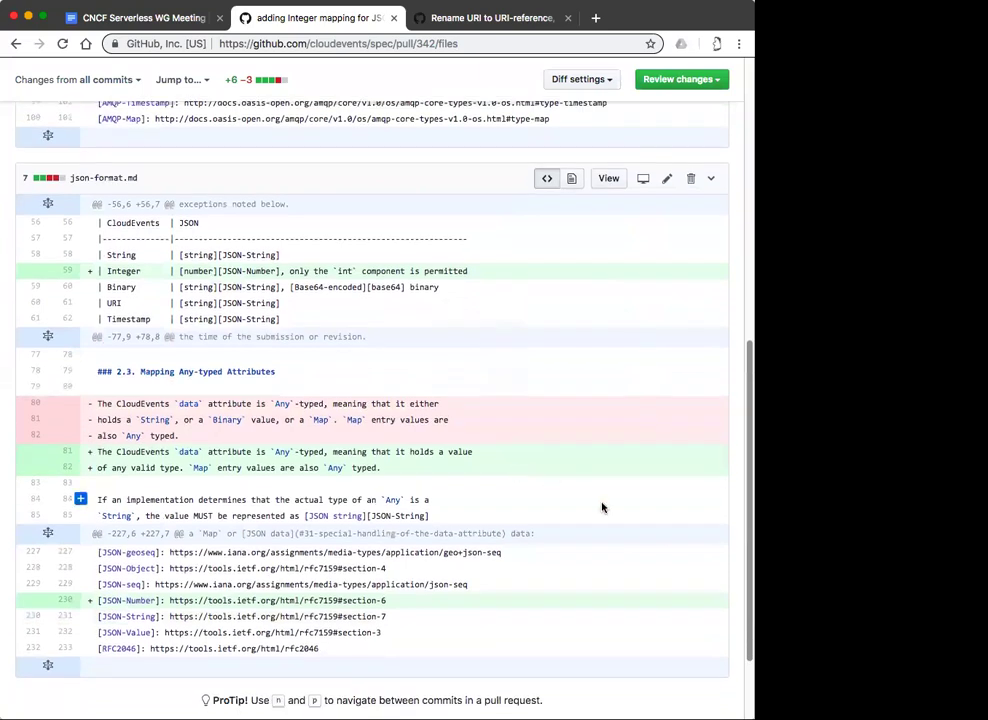
pyautogui.scroll(5, 602, 507)
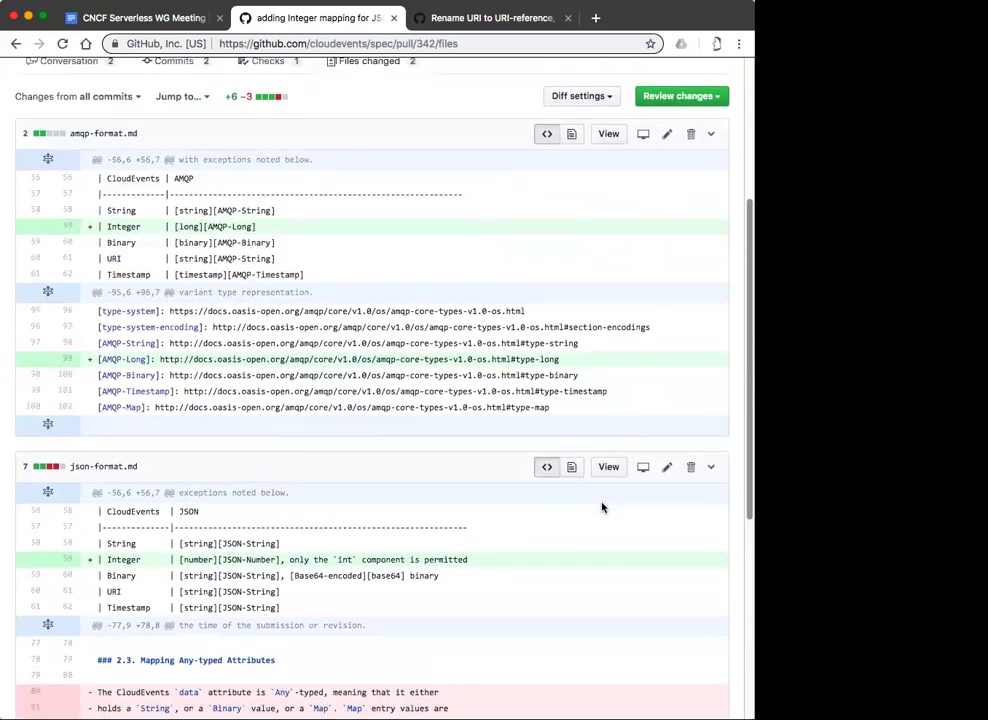
pyautogui.scroll(-1, 602, 507)
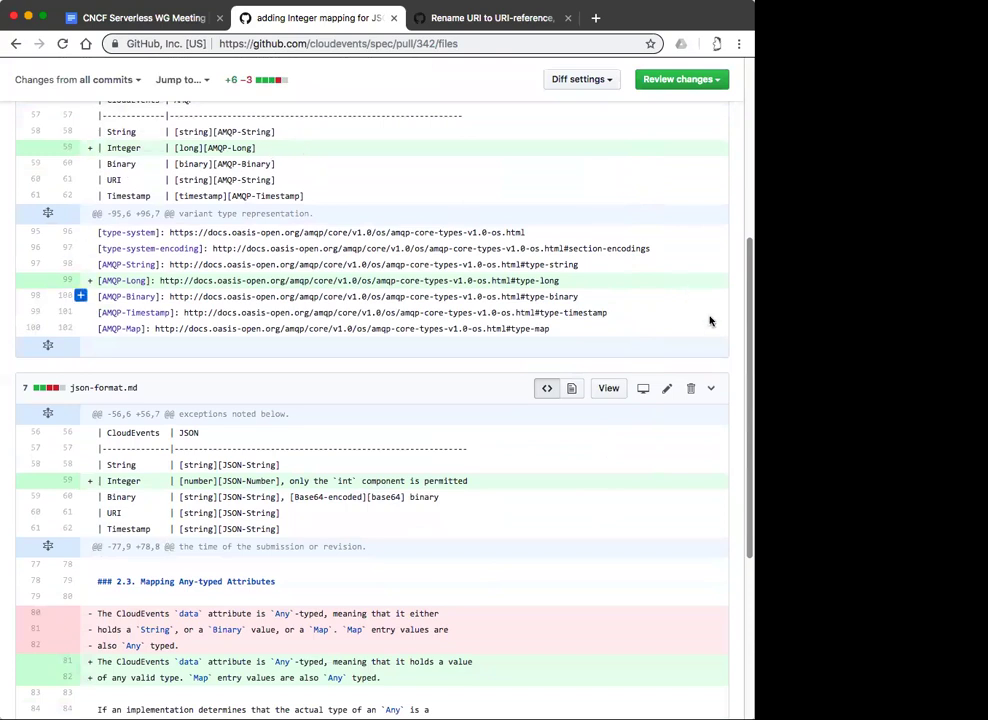
pyautogui.scroll(-5, 731, 367)
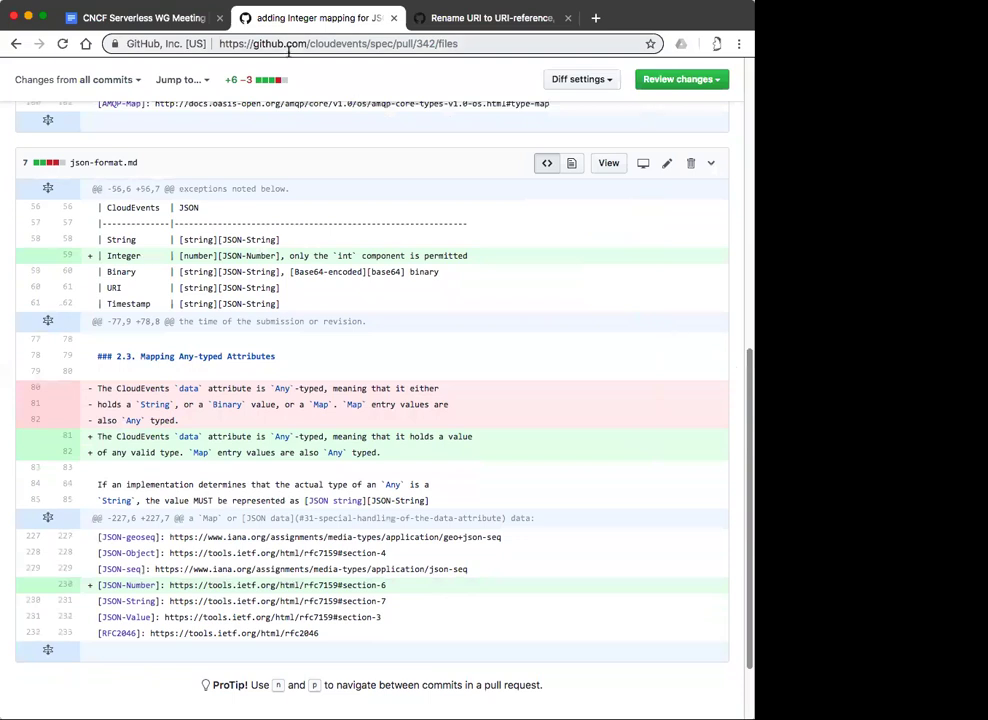
# Return to the meeting minutes and mark the "adding Integer mapping for JSON and AMQP" item as "Approved".
pyautogui.click(157, 27)
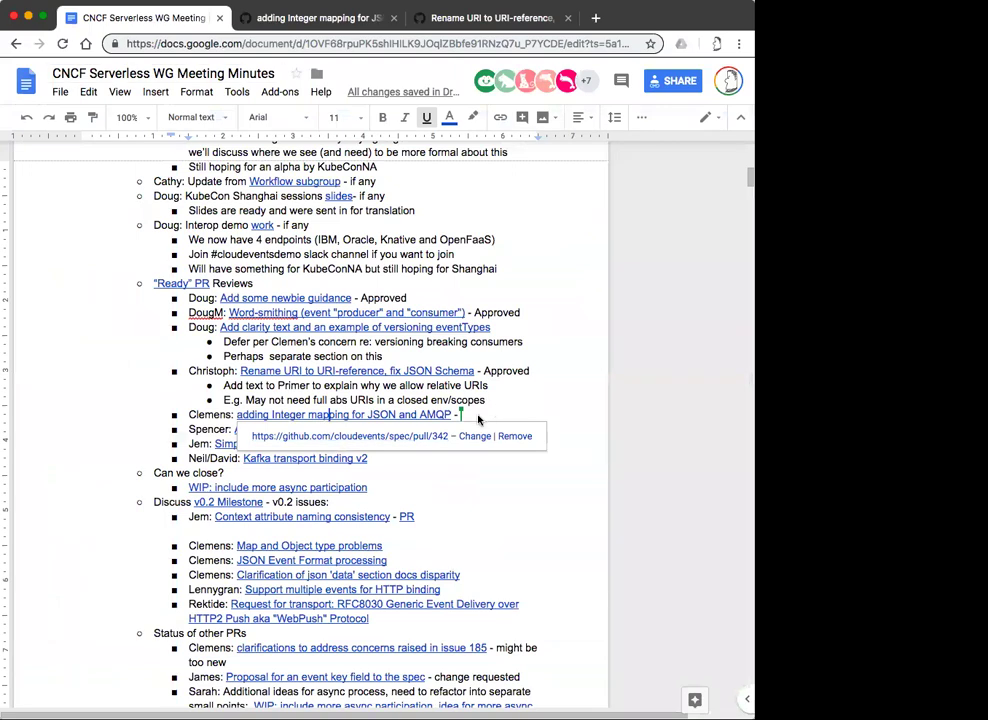
pyautogui.click(478, 419)
pyautogui.write('Approved')
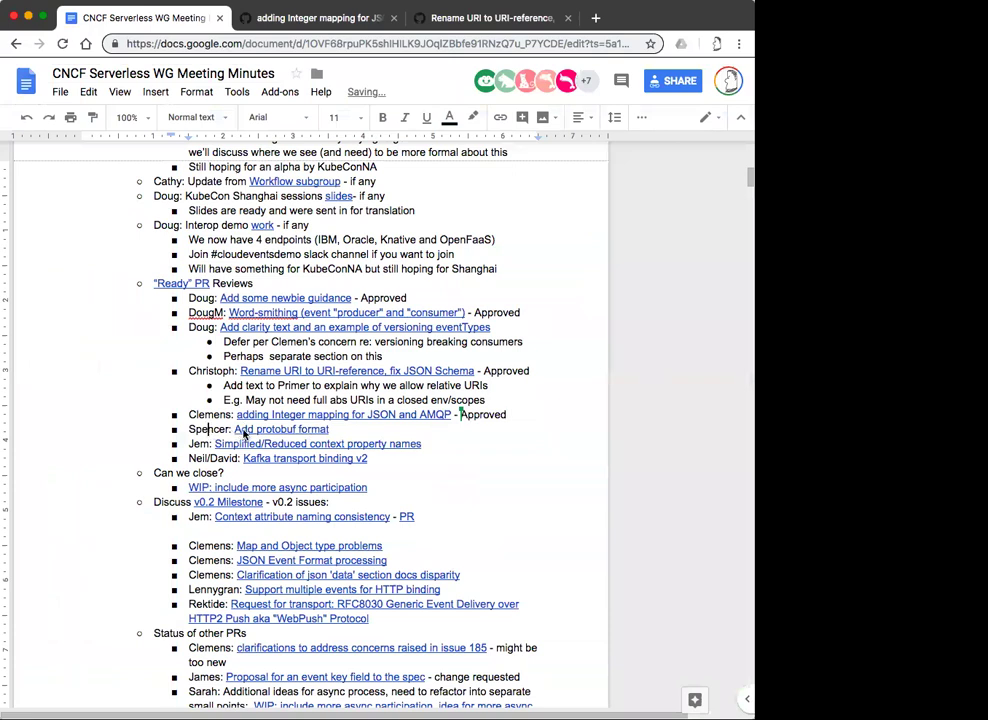
# Open the "Add protobuf format" pull request from the minutes and close the two older pull request tabs.
pyautogui.click(274, 430)
pyautogui.click(300, 451)
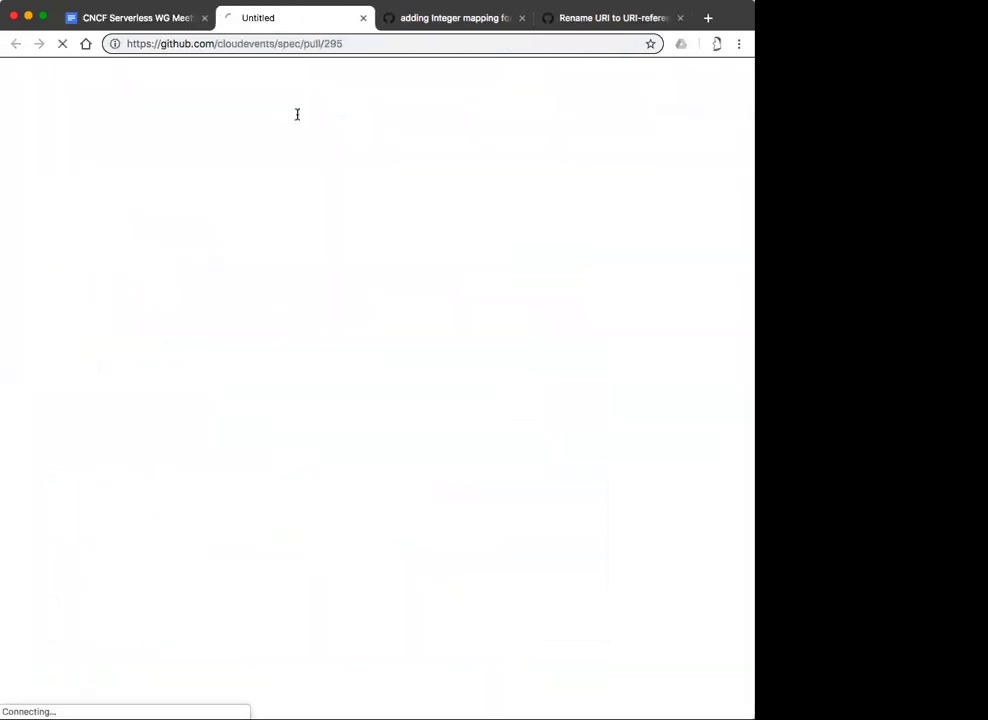
pyautogui.click(522, 17)
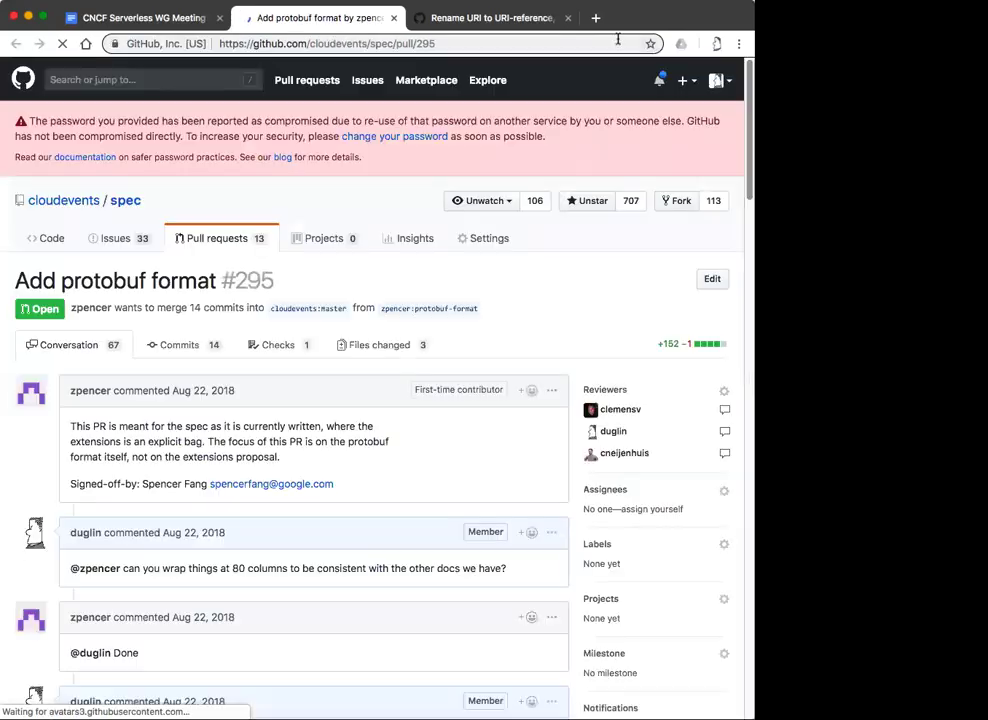
# Read the latest comments in the "Add protobuf format" pull request about content type guidance for protobuf.
pyautogui.scroll(-20, 500, 340)
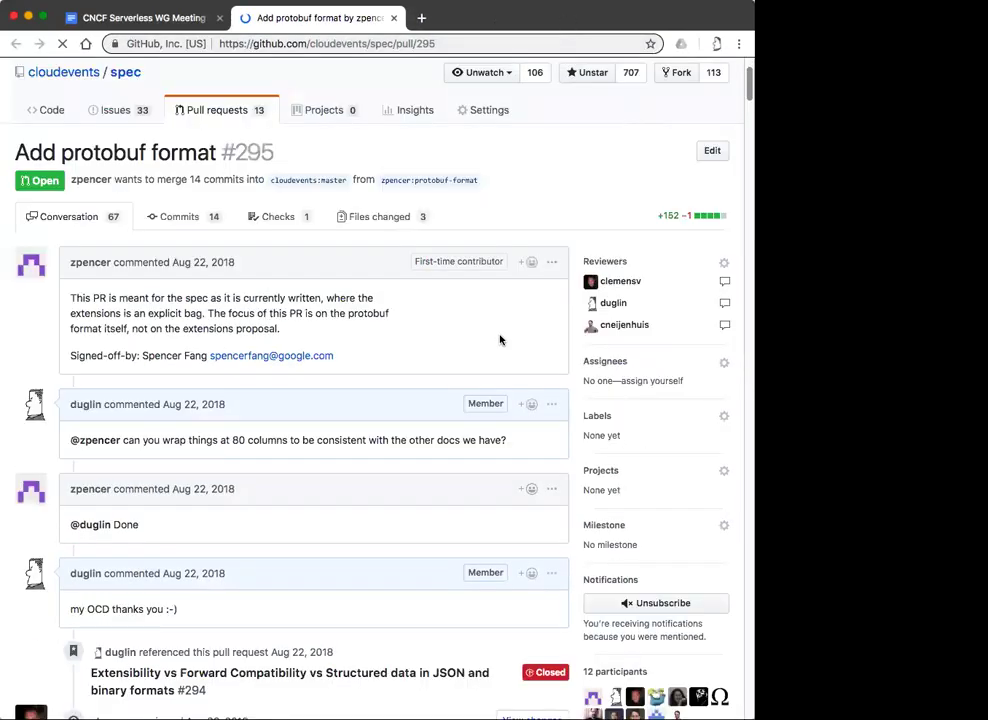
pyautogui.scroll(-20, 500, 340)
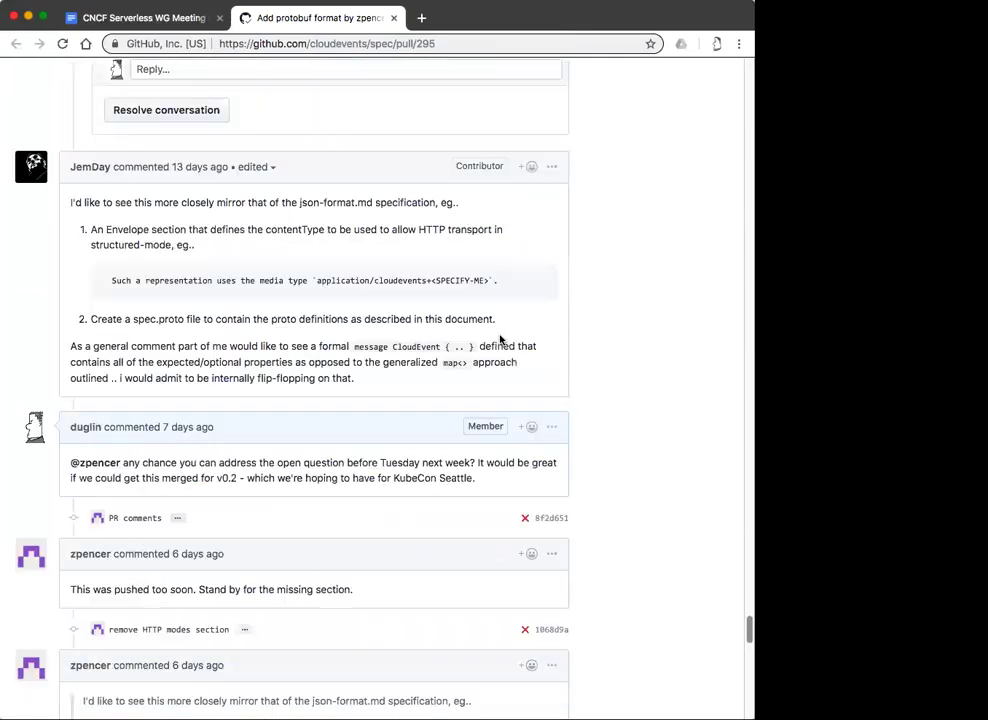
pyautogui.scroll(5, 500, 340)
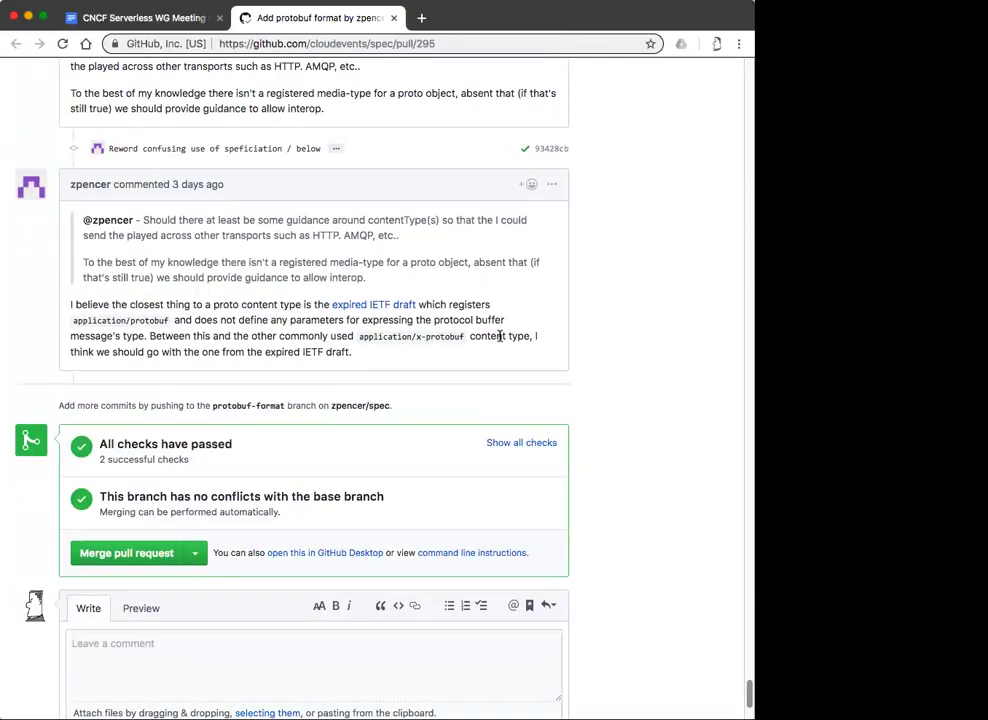
pyautogui.scroll(2, 404, 261)
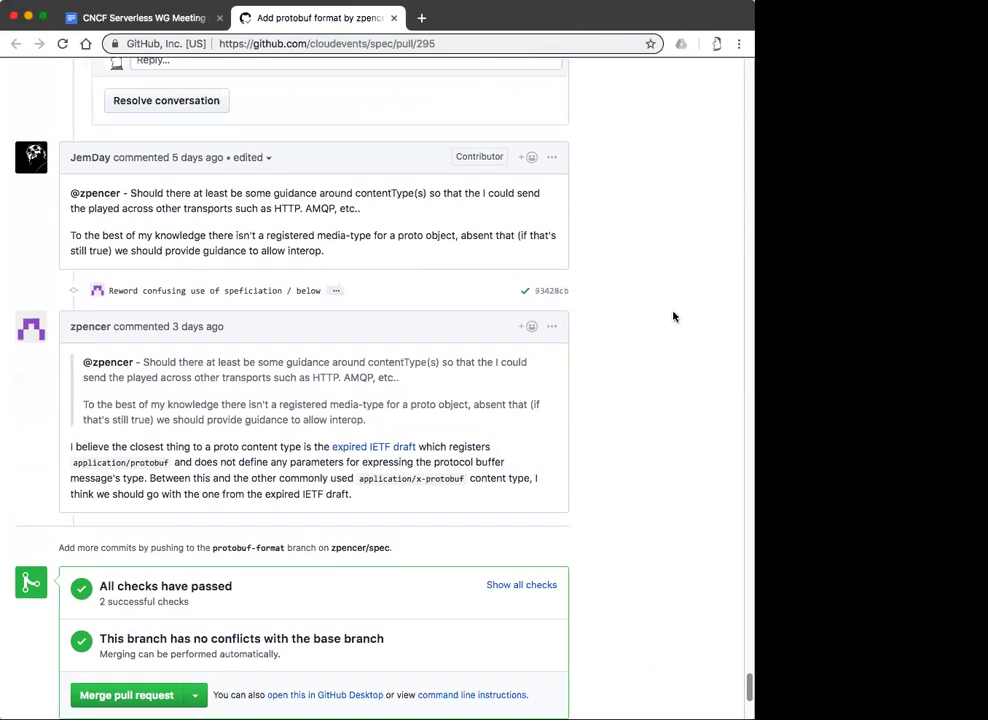
pyautogui.scroll(3, 675, 315)
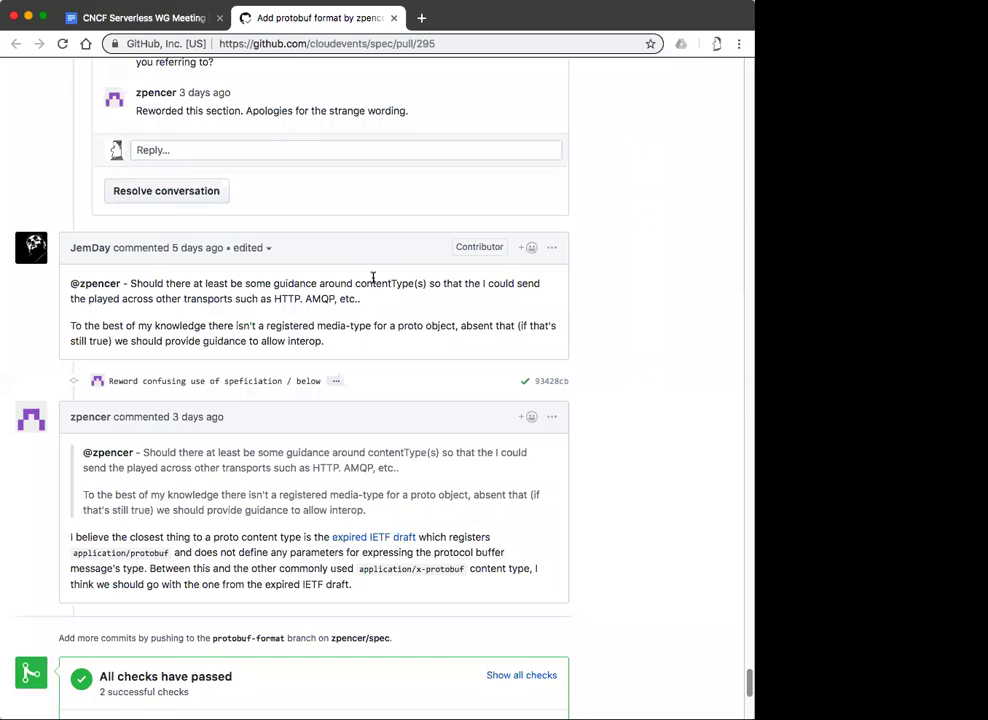
# Return to the meeting minutes and mark the "Add protobuf format" item as "Approved".
pyautogui.click(118, 18)
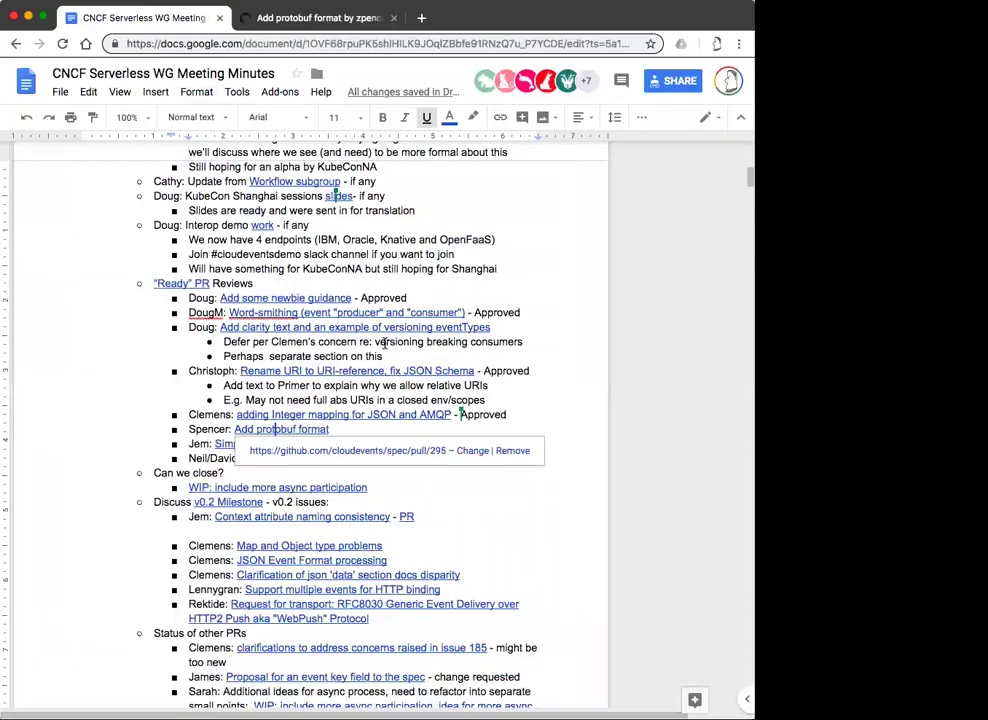
pyautogui.press('End')
pyautogui.write('- Approved')
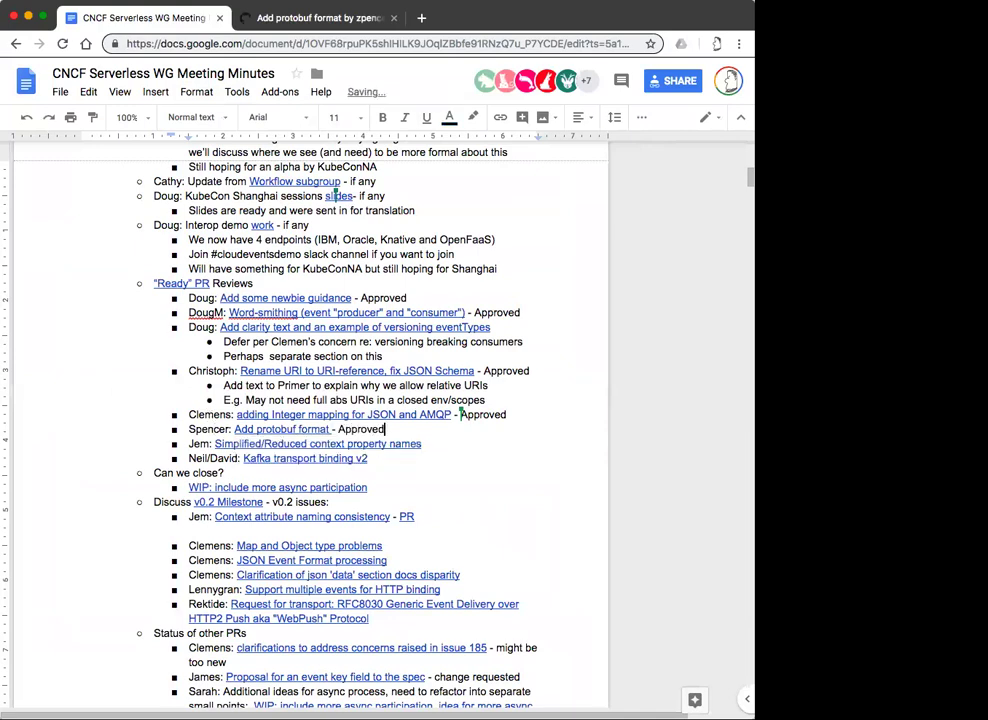
# Add a sub-bullet under the protobuf item noting which member will open a PR/issue to address the content-type question.
pyautogui.press('Return')
pyautogui.press('Tab')
pyautogui.write('Ra')
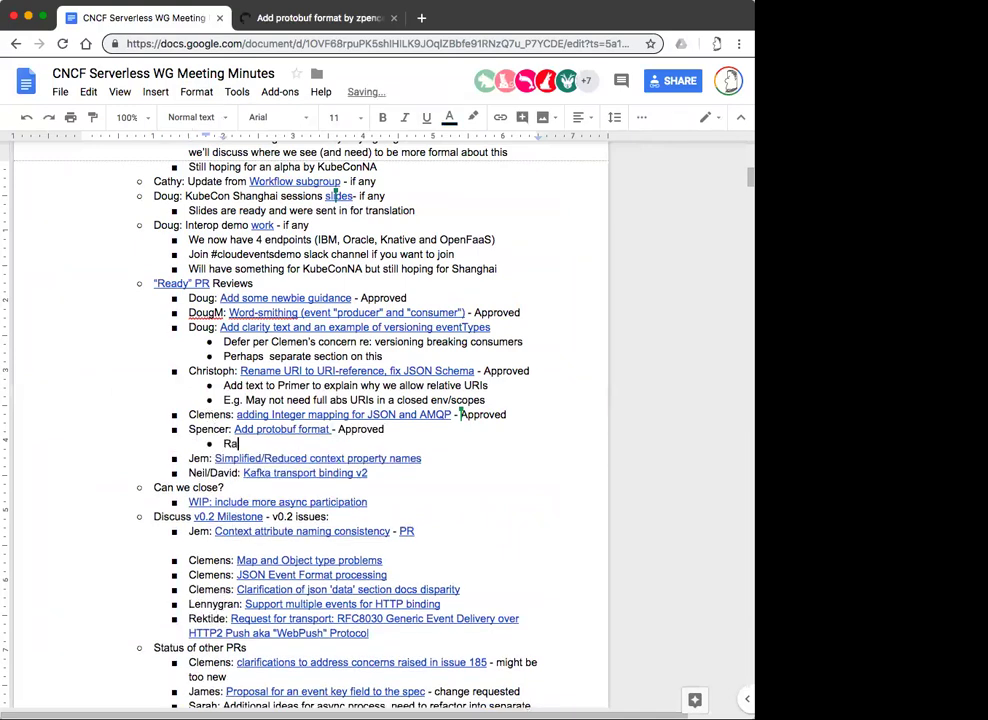
pyautogui.write('chel will open a PR/is')
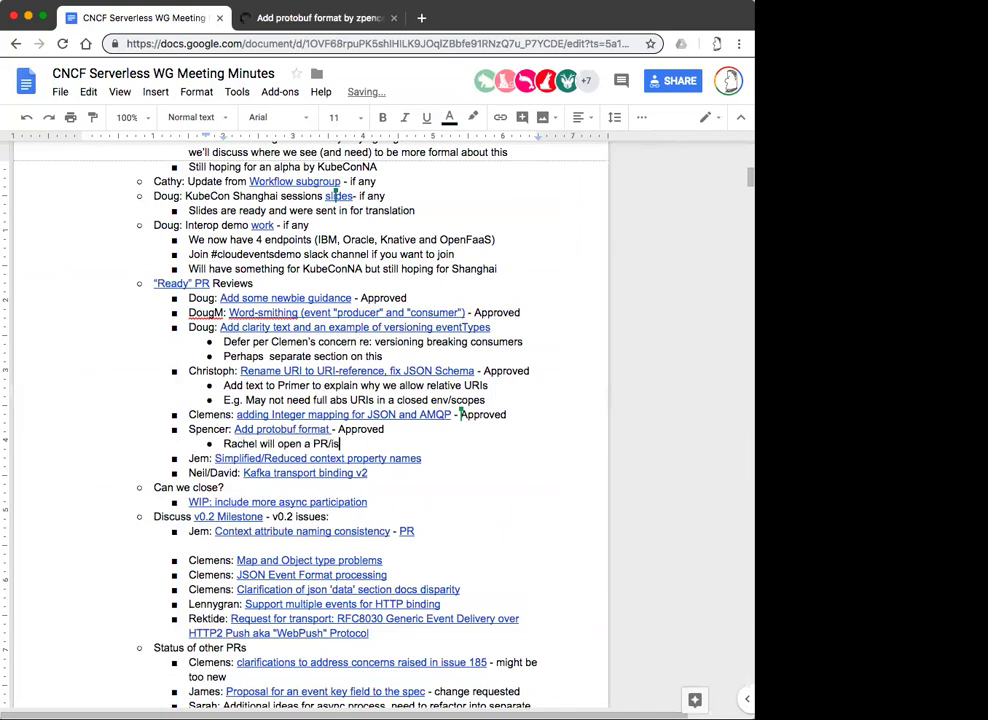
pyautogui.write("sue to address Jem's co")
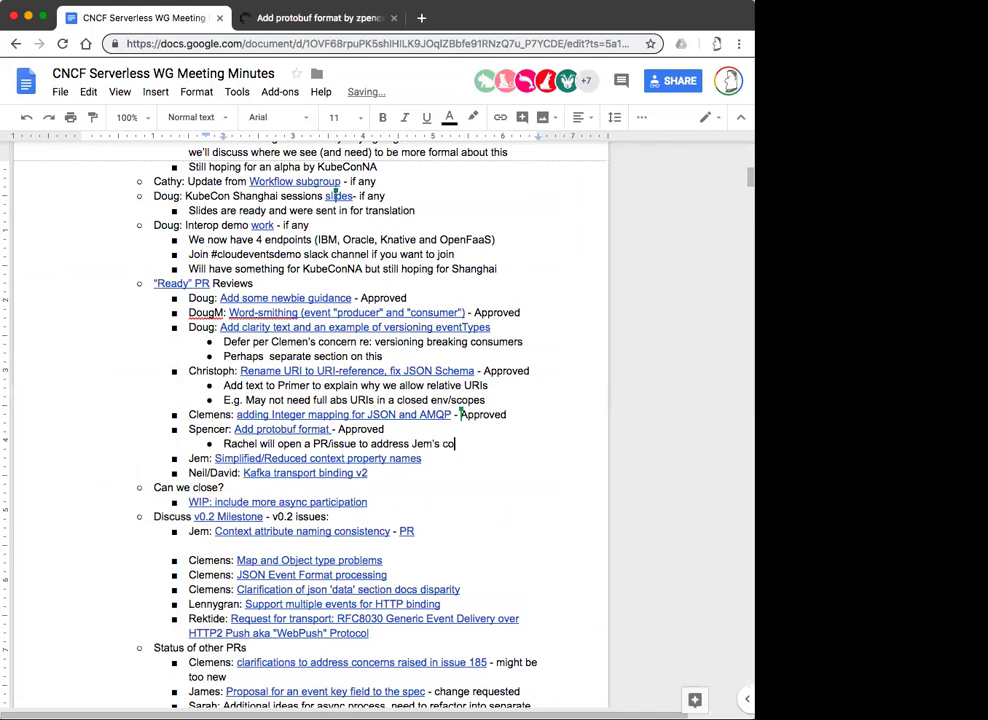
pyautogui.write('ntent-type question/')
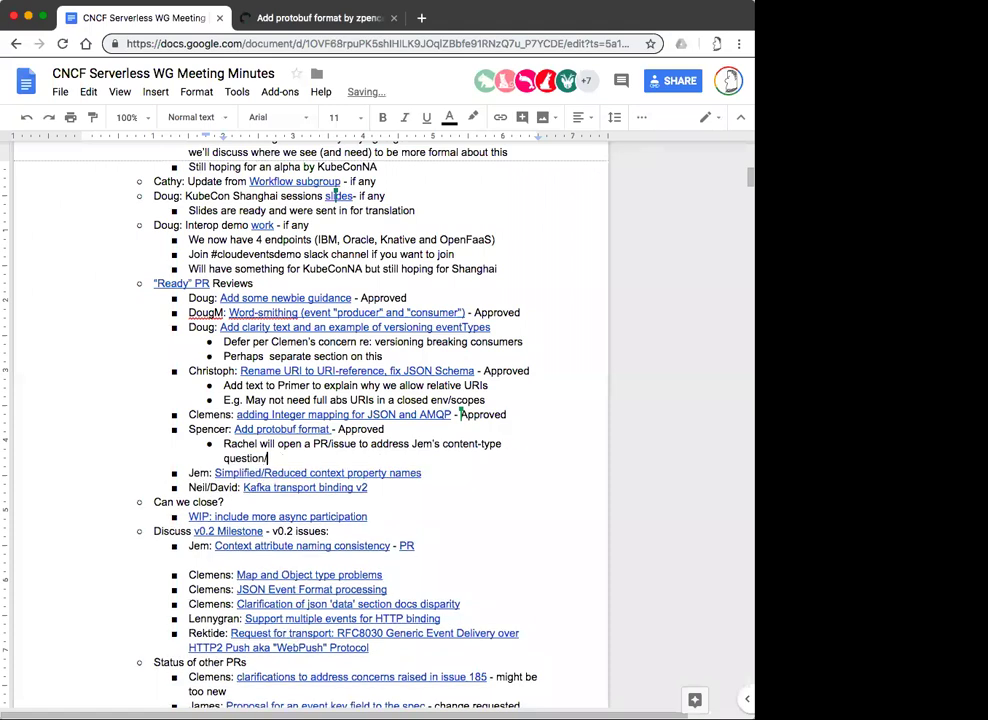
pyautogui.press('BackSpace')
# Open the "Simplified/Reduced context property names" pull request from the minutes and close the protobuf pull request tab.
pyautogui.press('Down')
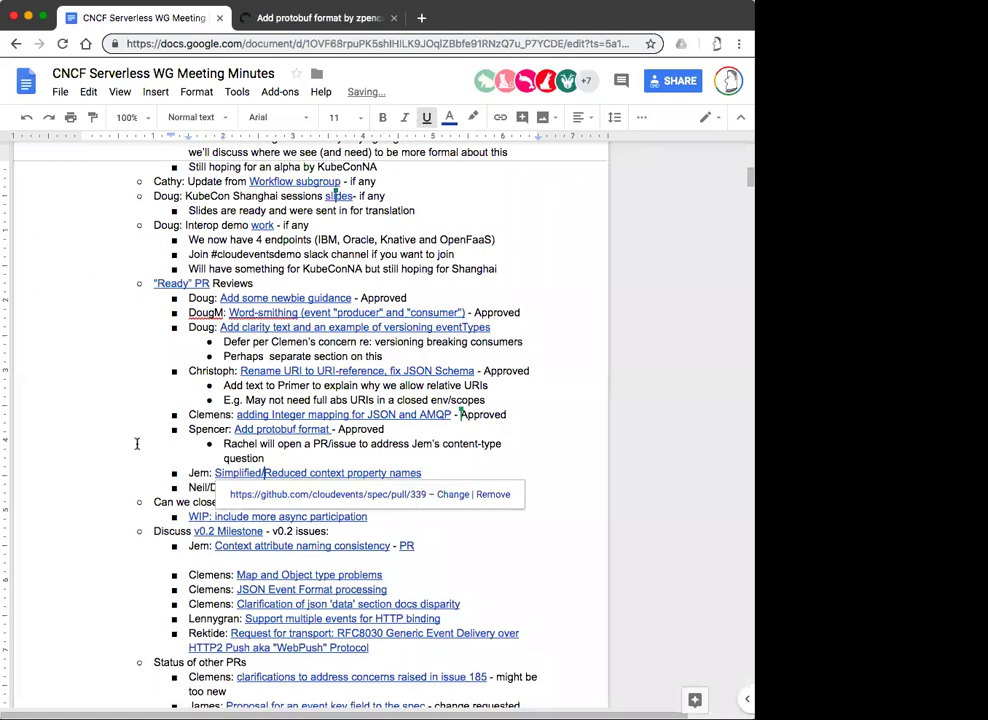
pyautogui.click(201, 473)
pyautogui.click(232, 472)
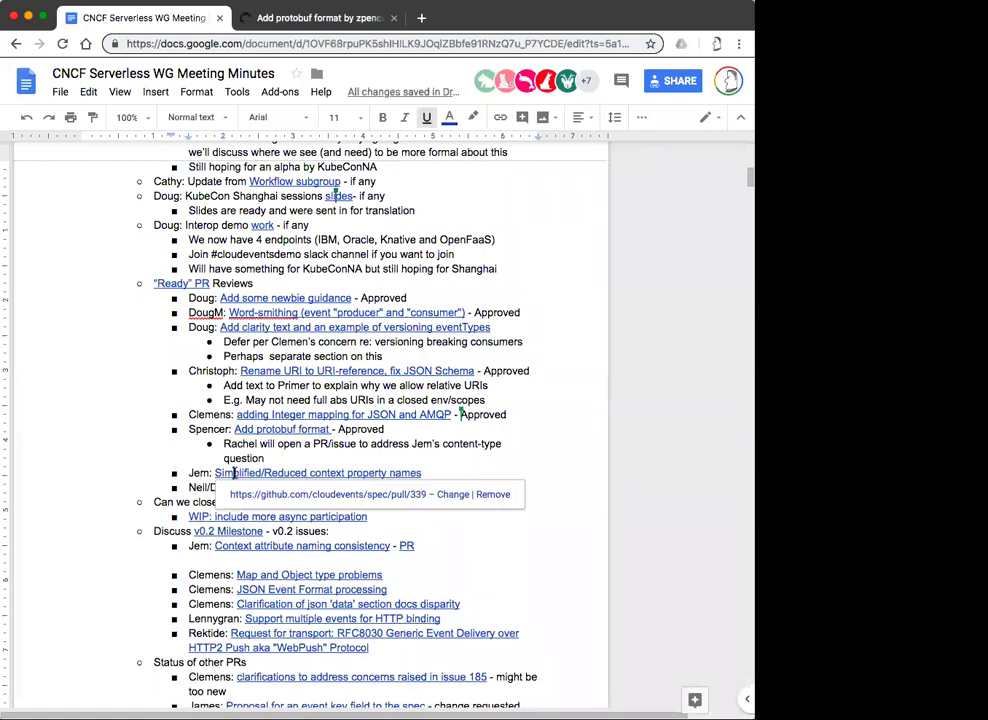
pyautogui.click(280, 498)
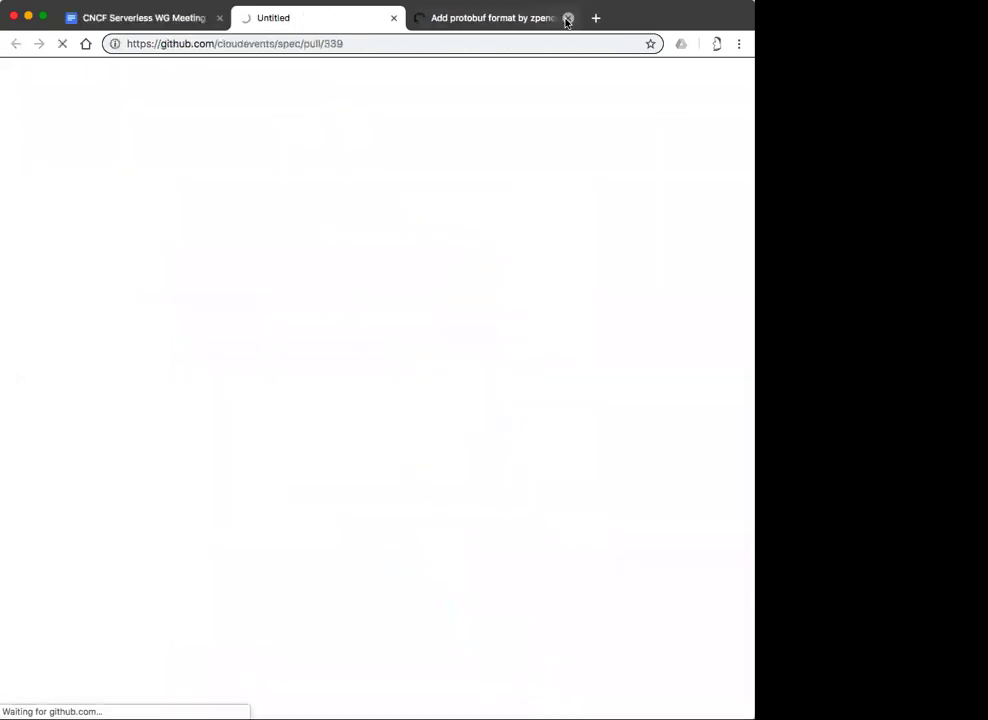
pyautogui.click(567, 18)
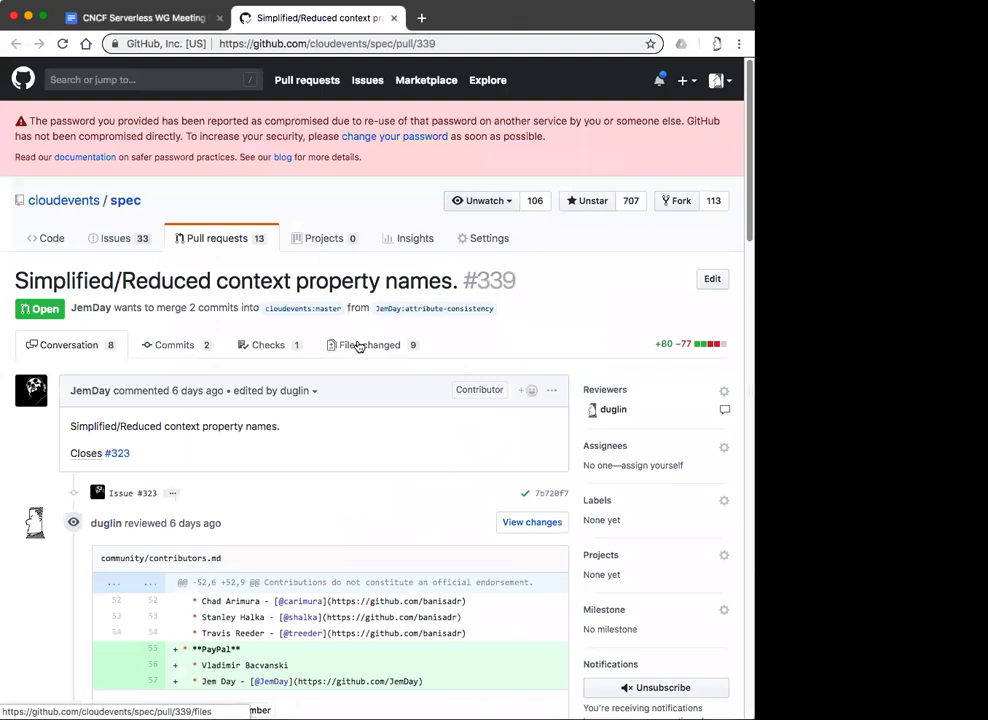
# Open the pull request's changed files, review the amqp-transport-binding.md renames and hide the comments on community/contributors.md.
pyautogui.click(358, 346)
pyautogui.scroll(-5, 512, 367)
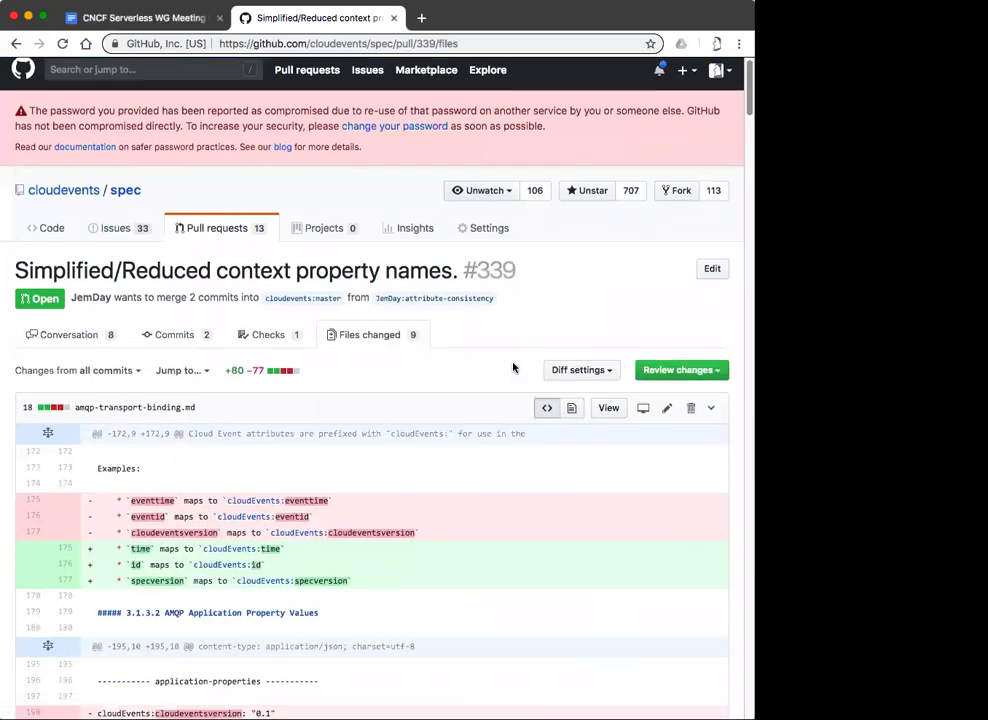
pyautogui.scroll(-2, 513, 368)
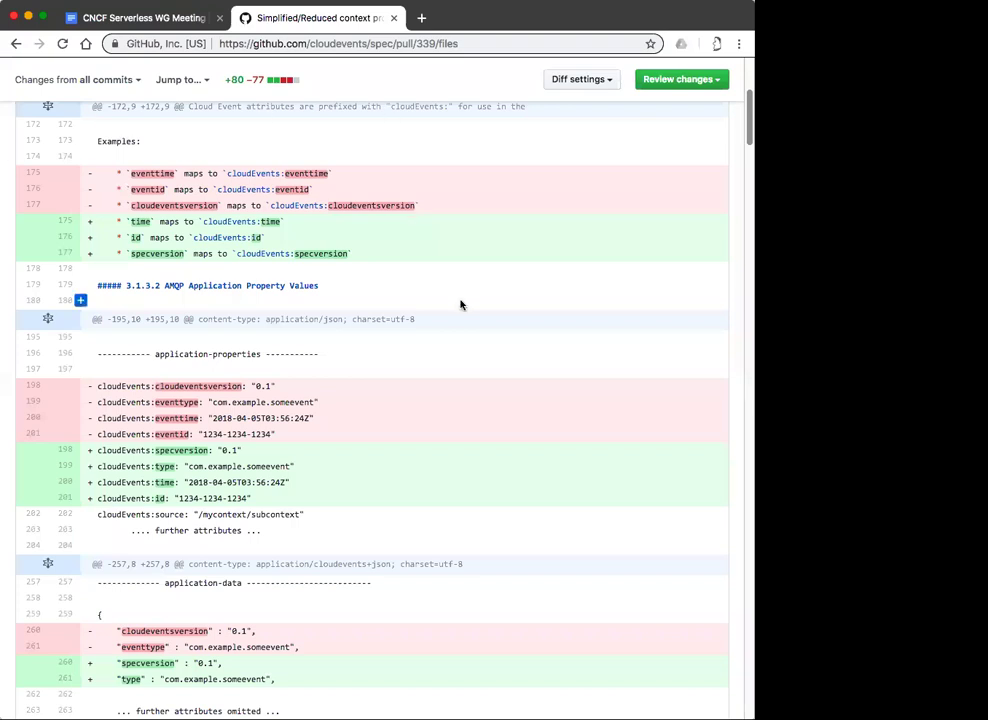
pyautogui.scroll(-5, 461, 304)
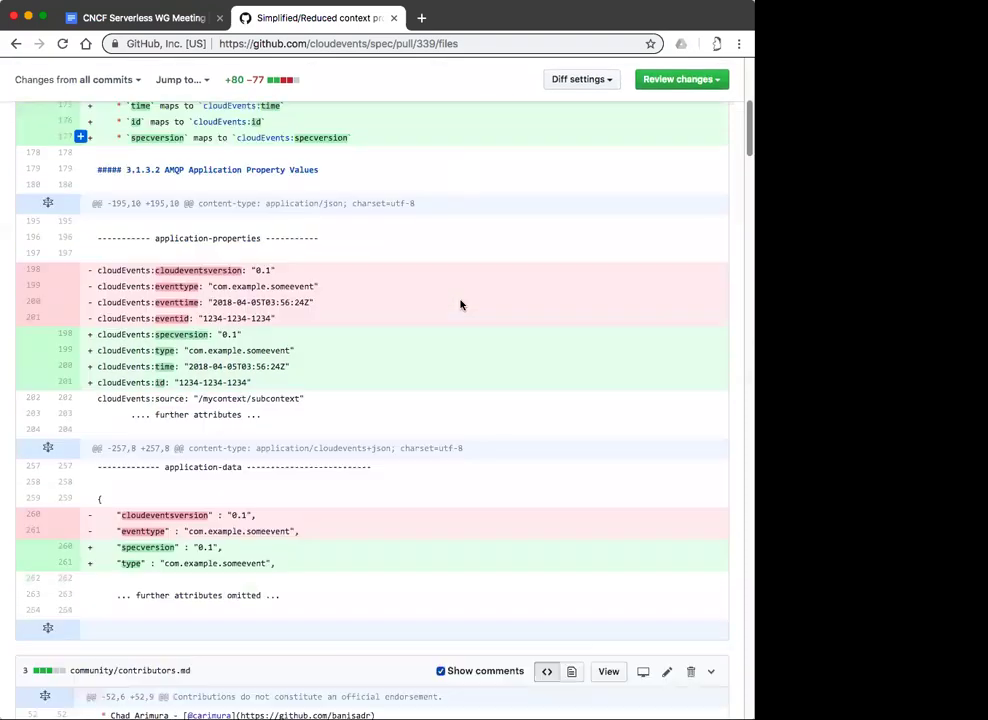
pyautogui.scroll(-3, 461, 304)
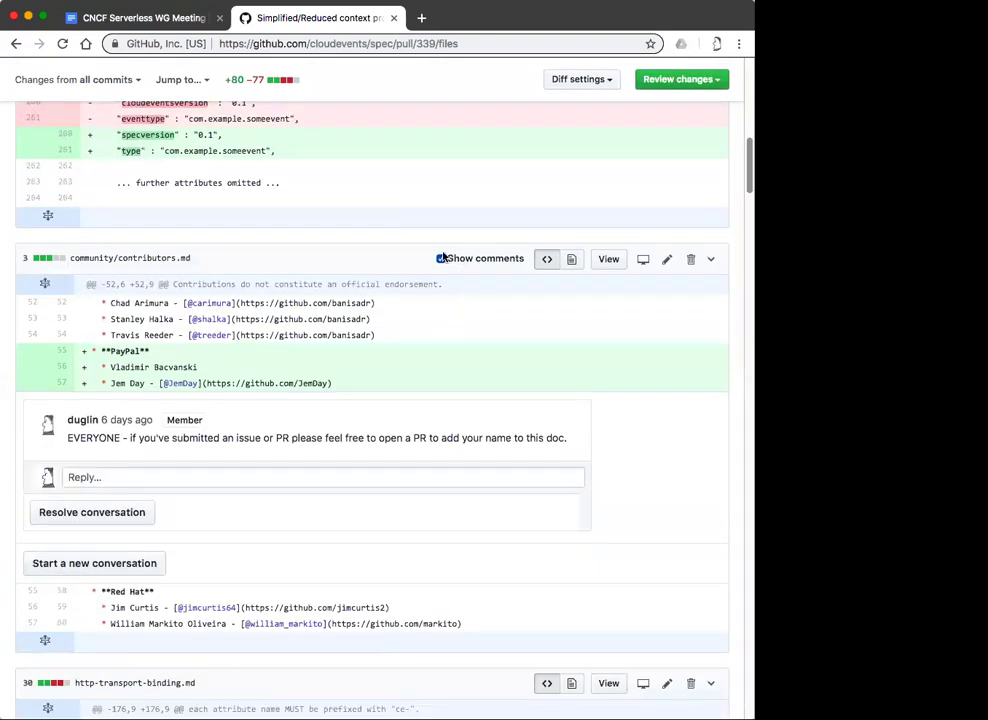
pyautogui.click(440, 258)
# Go through the attribute renames in the remaining diffs, from http-transport-binding.md and json-format.md through spec.json to spec.md.
pyautogui.scroll(-1, 465, 345)
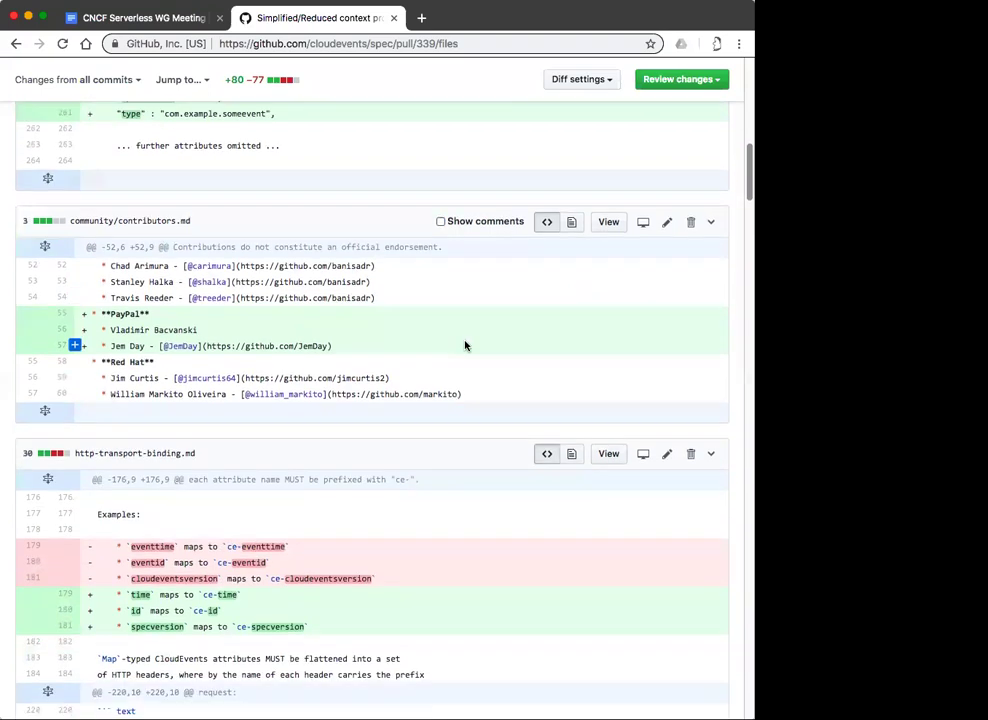
pyautogui.scroll(-5, 465, 345)
pyautogui.scroll(-8, 465, 345)
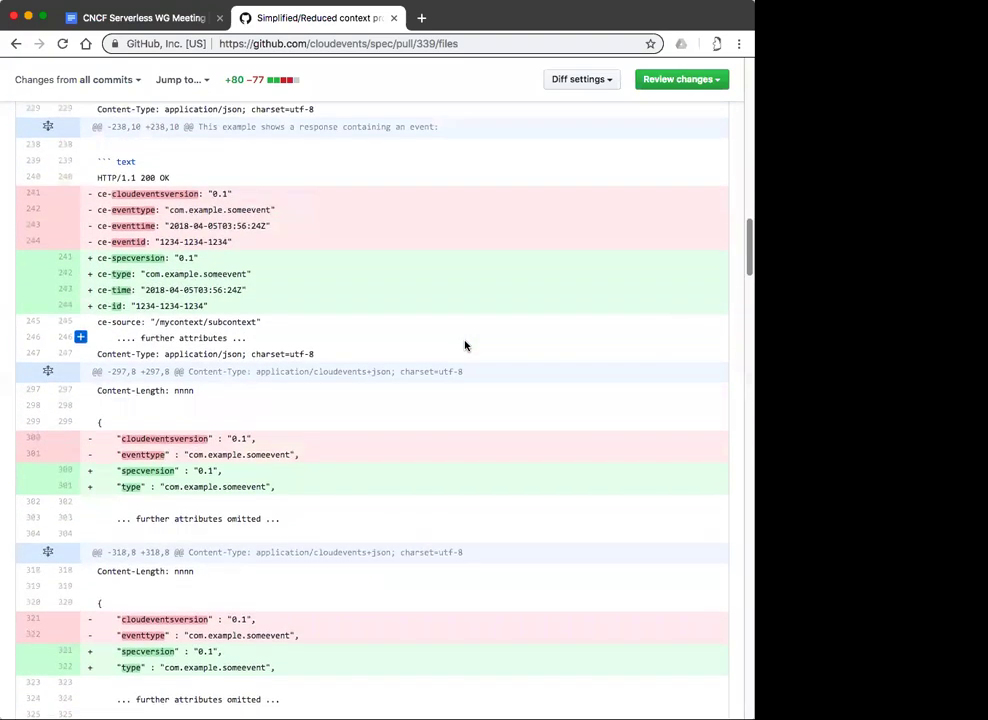
pyautogui.scroll(-15, 465, 345)
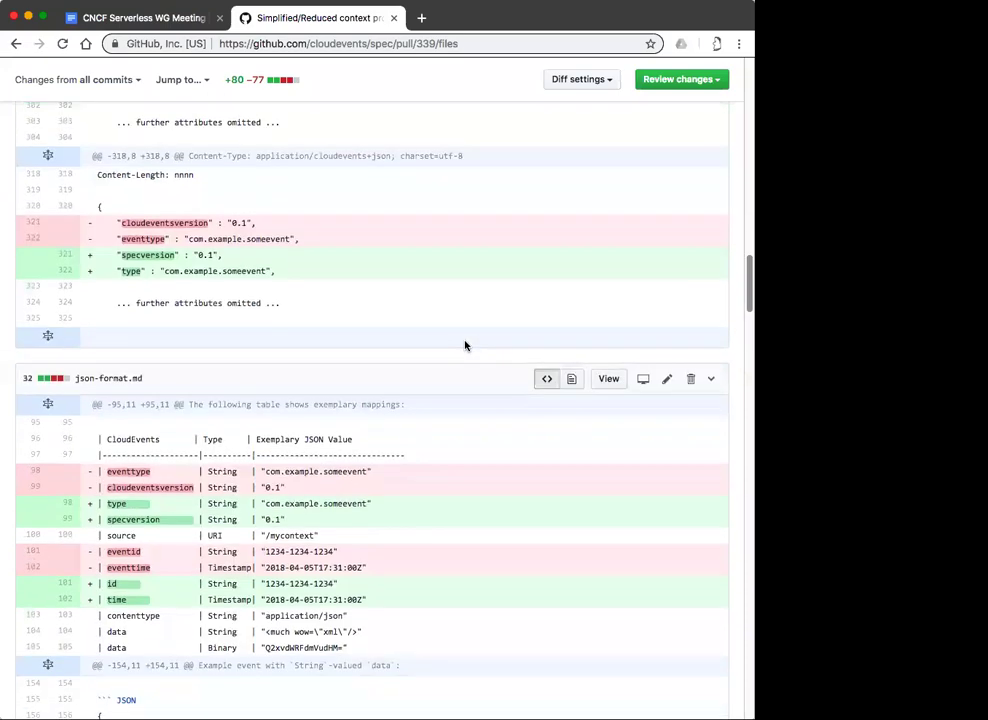
pyautogui.scroll(-20, 465, 345)
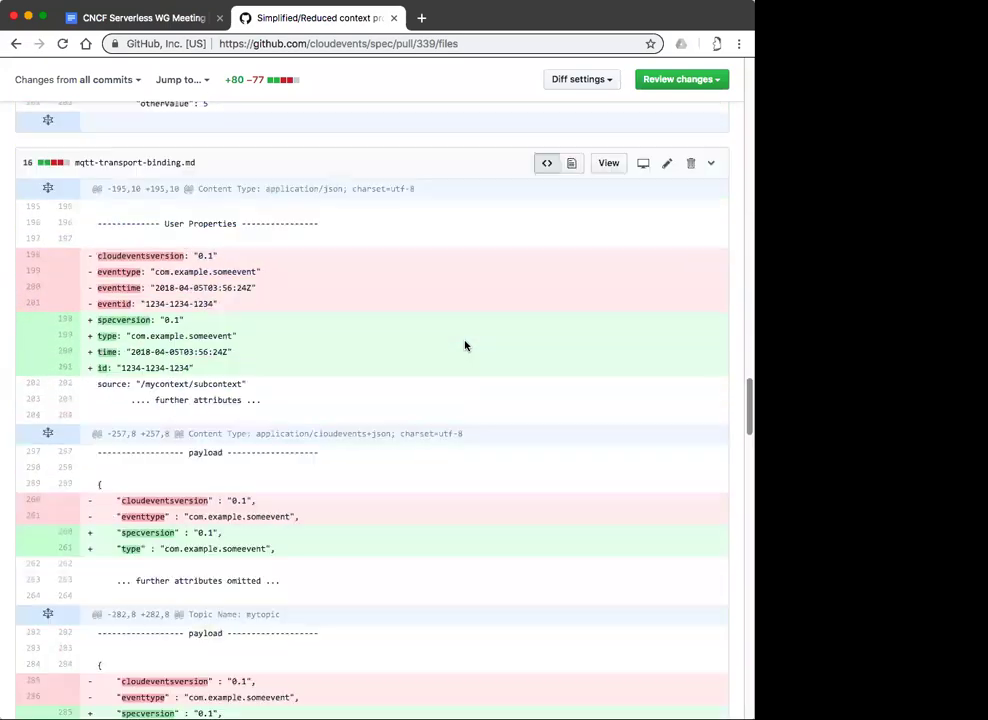
pyautogui.scroll(-4, 465, 345)
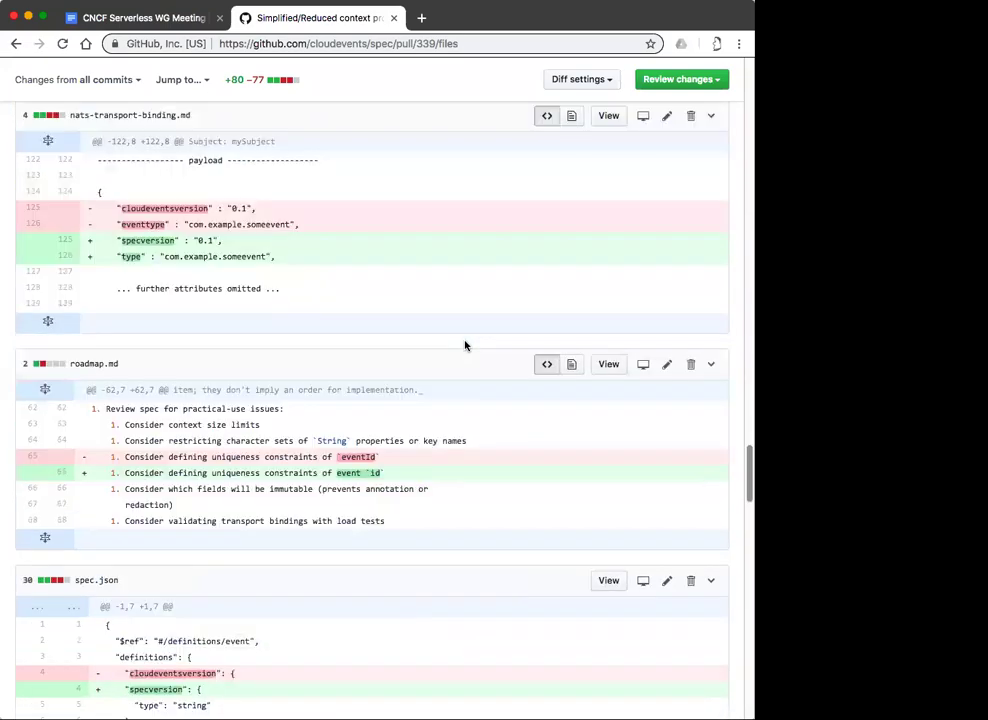
pyautogui.scroll(-20, 465, 345)
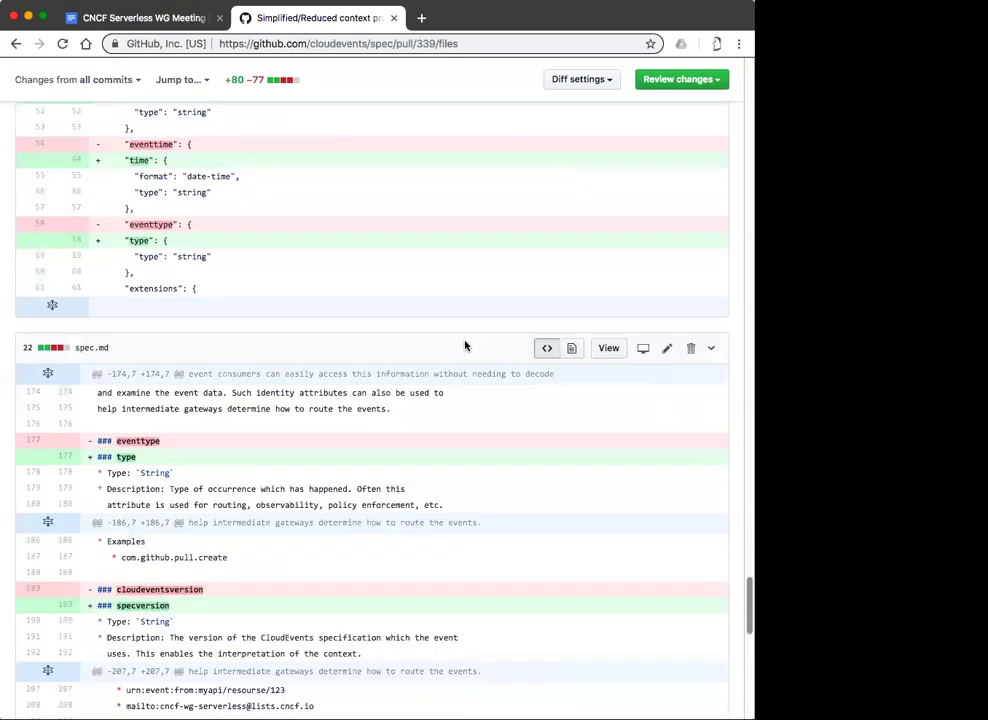
# Examine the spec.md renames and highlight the cloudeventsversion to specversion and eventid to id headings.
pyautogui.scroll(-3, 465, 345)
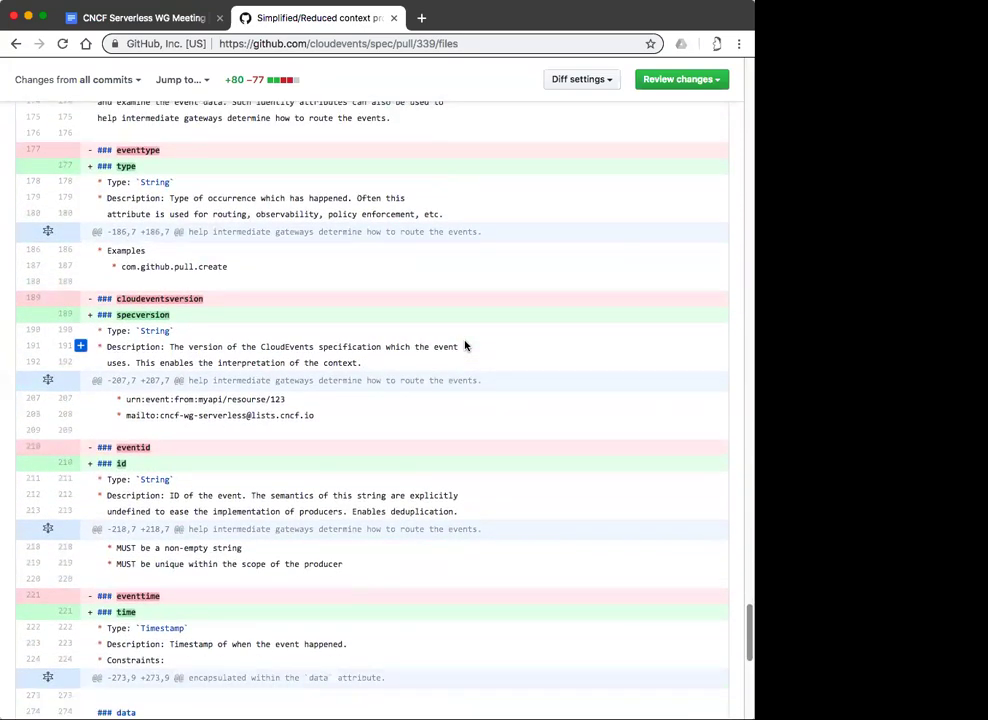
pyautogui.scroll(-1, 514, 410)
pyautogui.moveTo(173, 249)
pyautogui.mouseDown()
pyautogui.moveTo(160, 266)
pyautogui.moveTo(171, 268)
pyautogui.mouseUp()
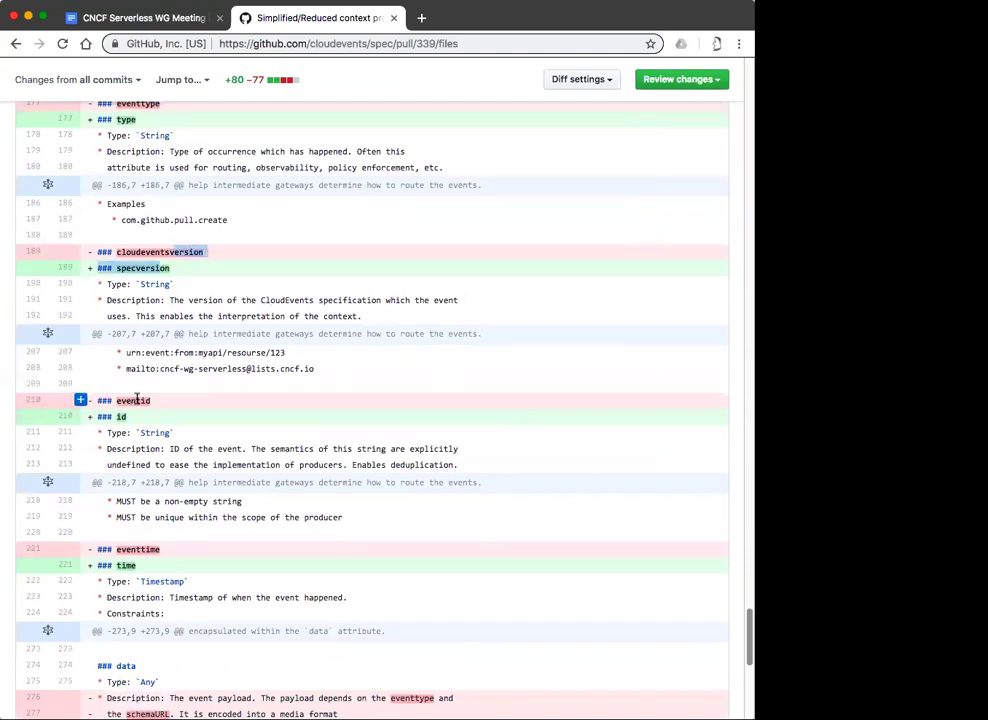
pyautogui.moveTo(136, 400); pyautogui.dragTo(171, 416)
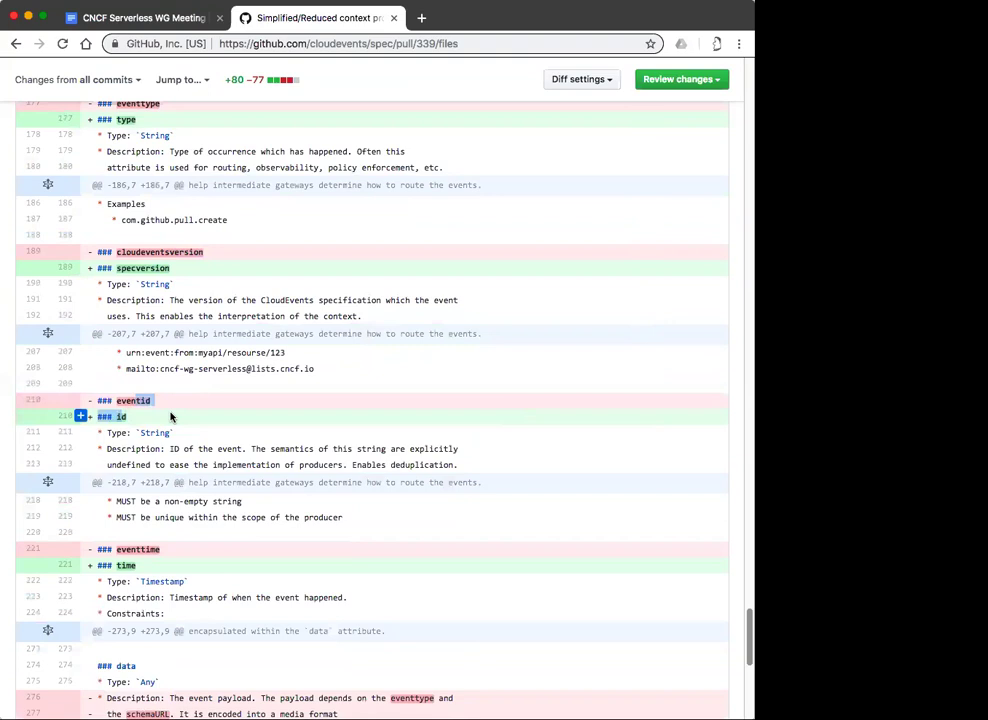
pyautogui.doubleClick(134, 400)
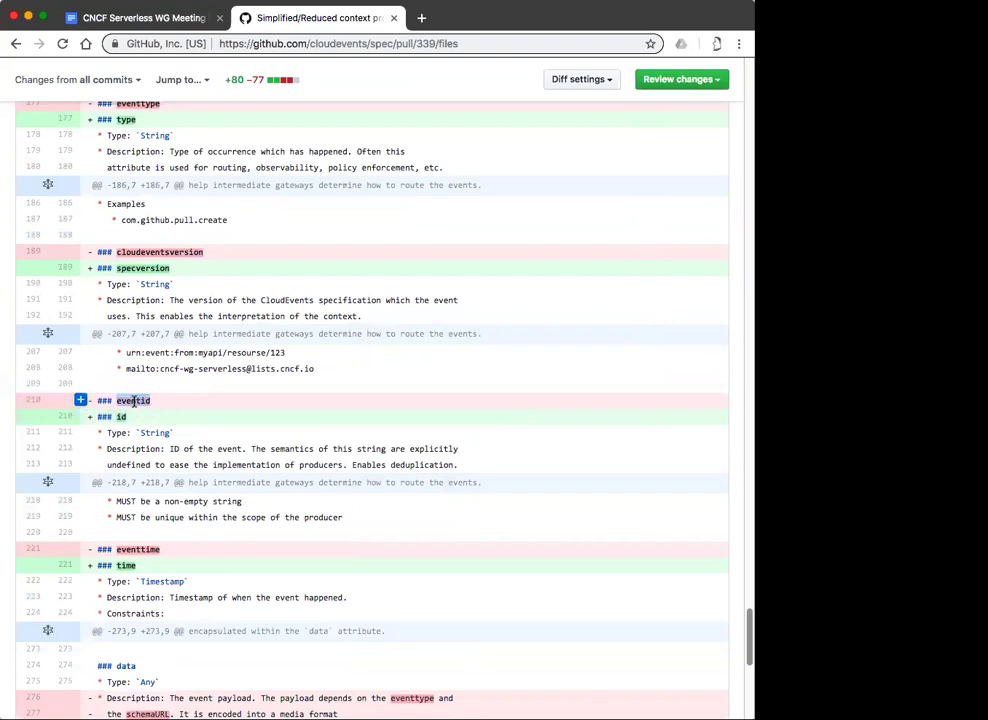